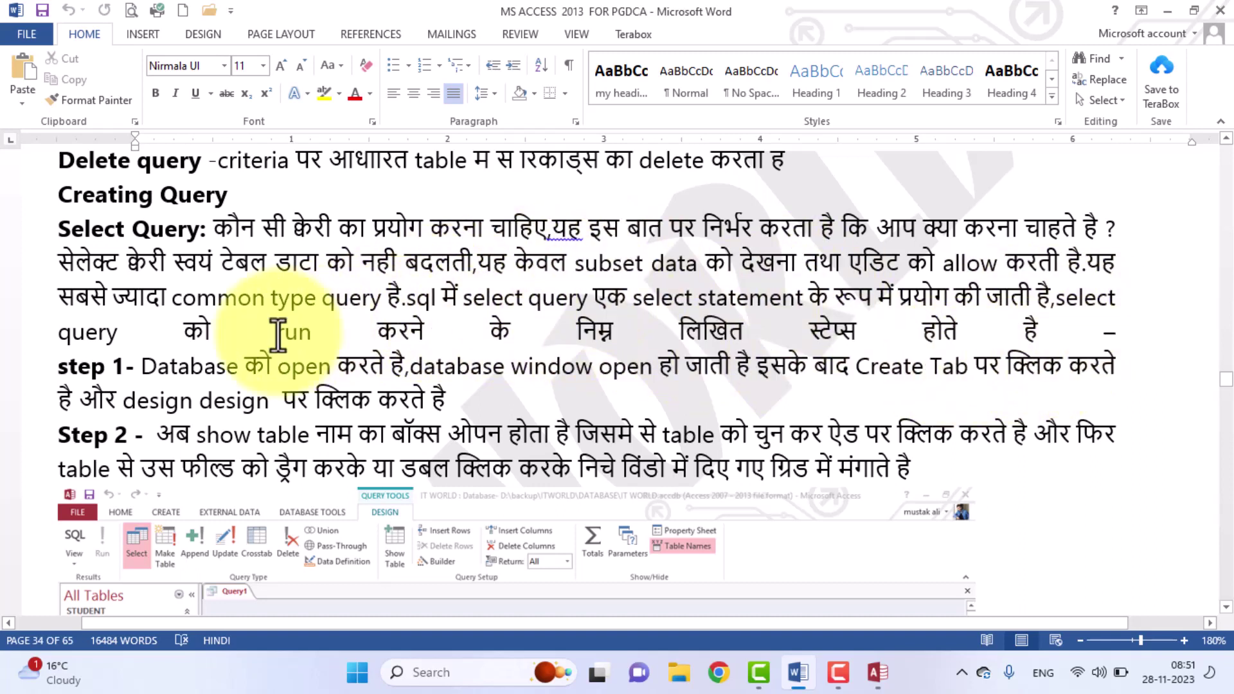
# Read the Select Query instructions in the Word notes, covering Step 1, Step 2 and the Show Table illustration.
pyautogui.scroll(-2, 161, 380)
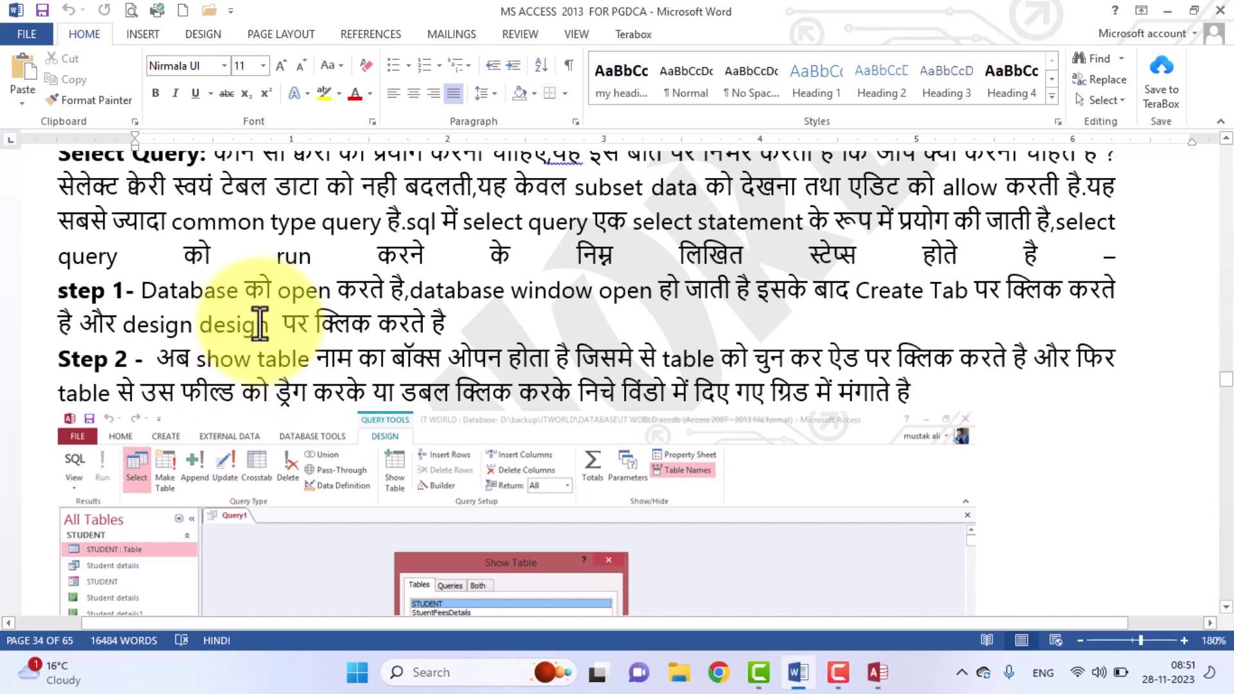
pyautogui.scroll(-1, 257, 322)
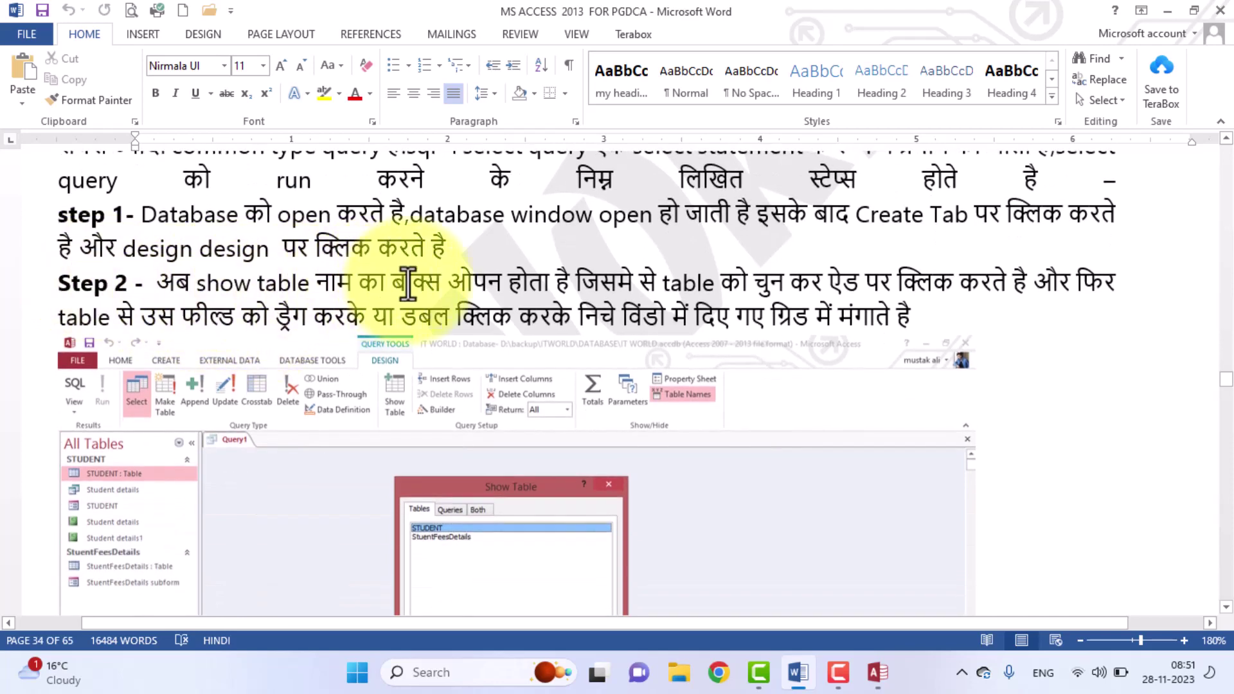
pyautogui.scroll(-3, 473, 337)
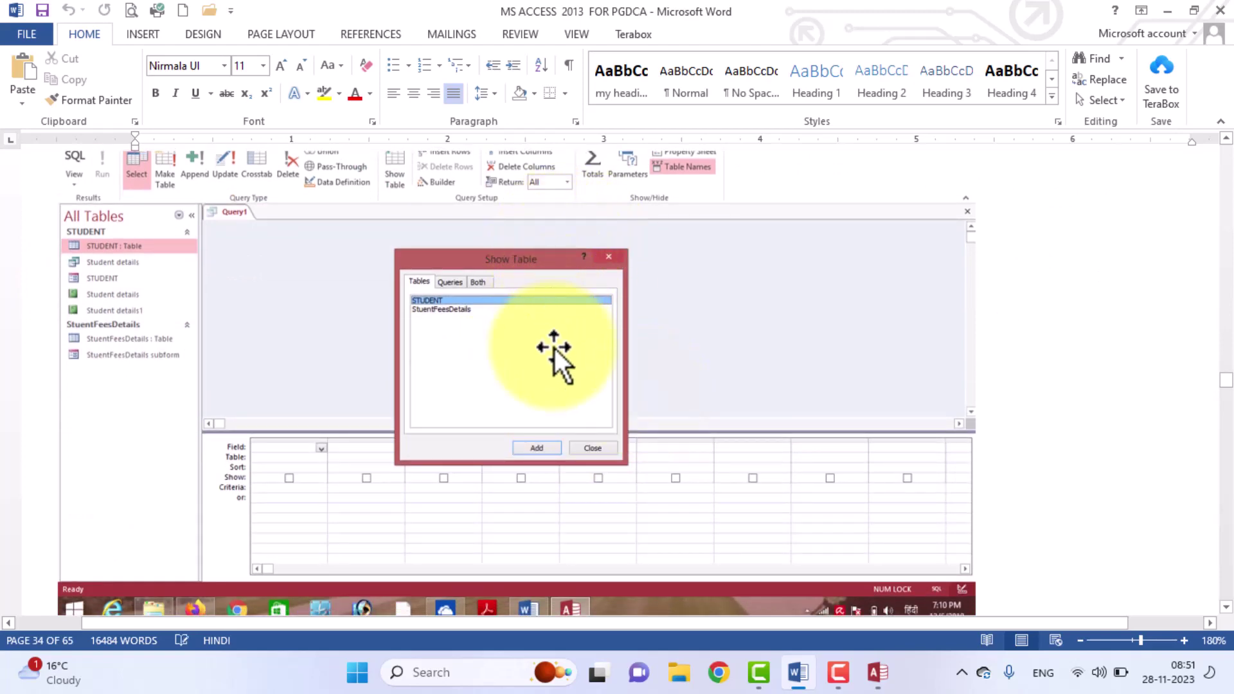
pyautogui.scroll(2, 554, 348)
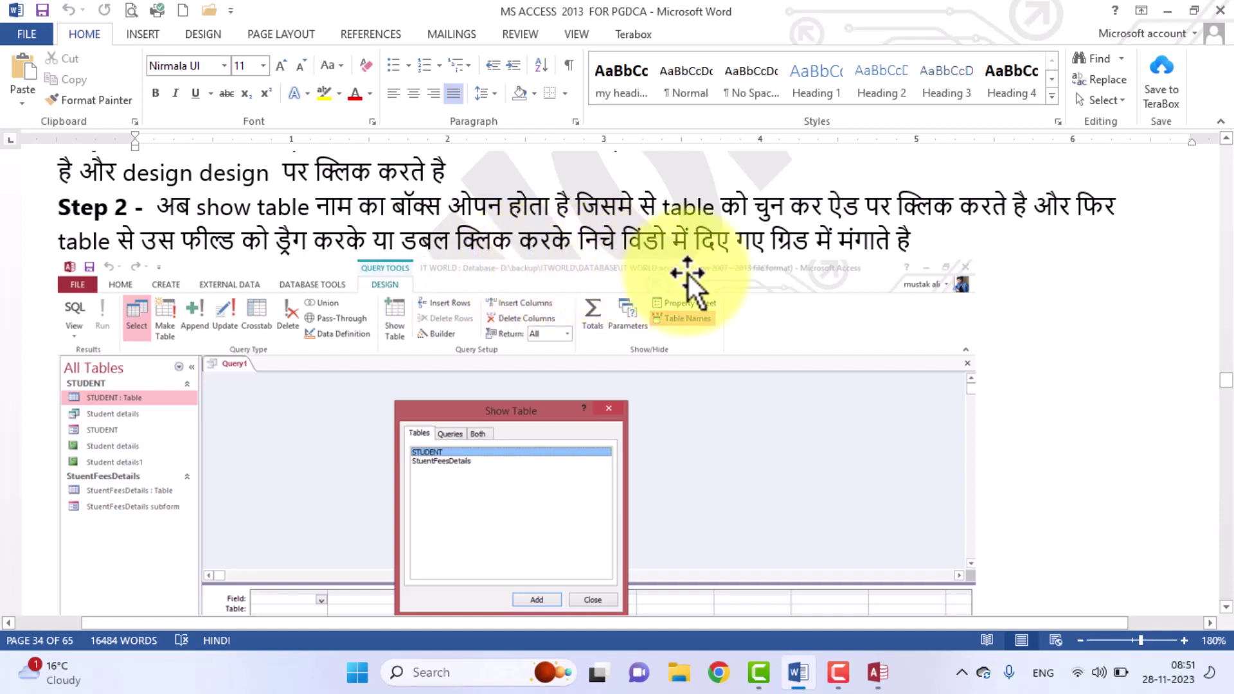
pyautogui.scroll(-3, 634, 516)
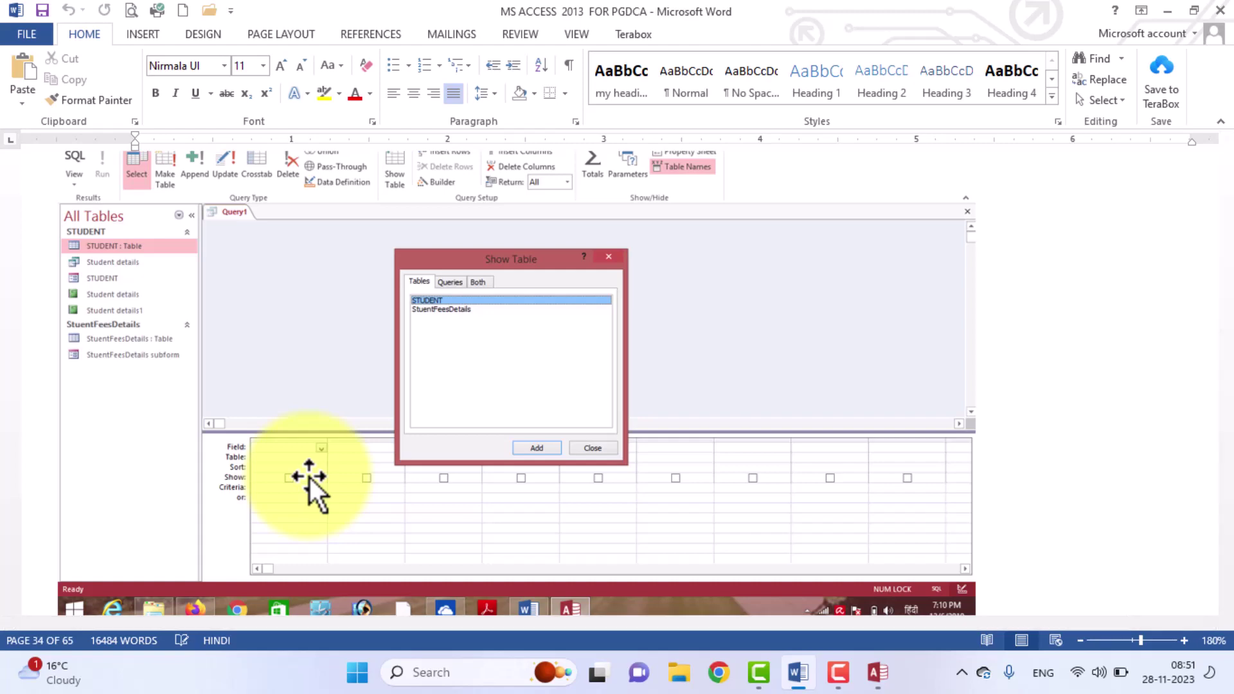
pyautogui.scroll(-7, 310, 477)
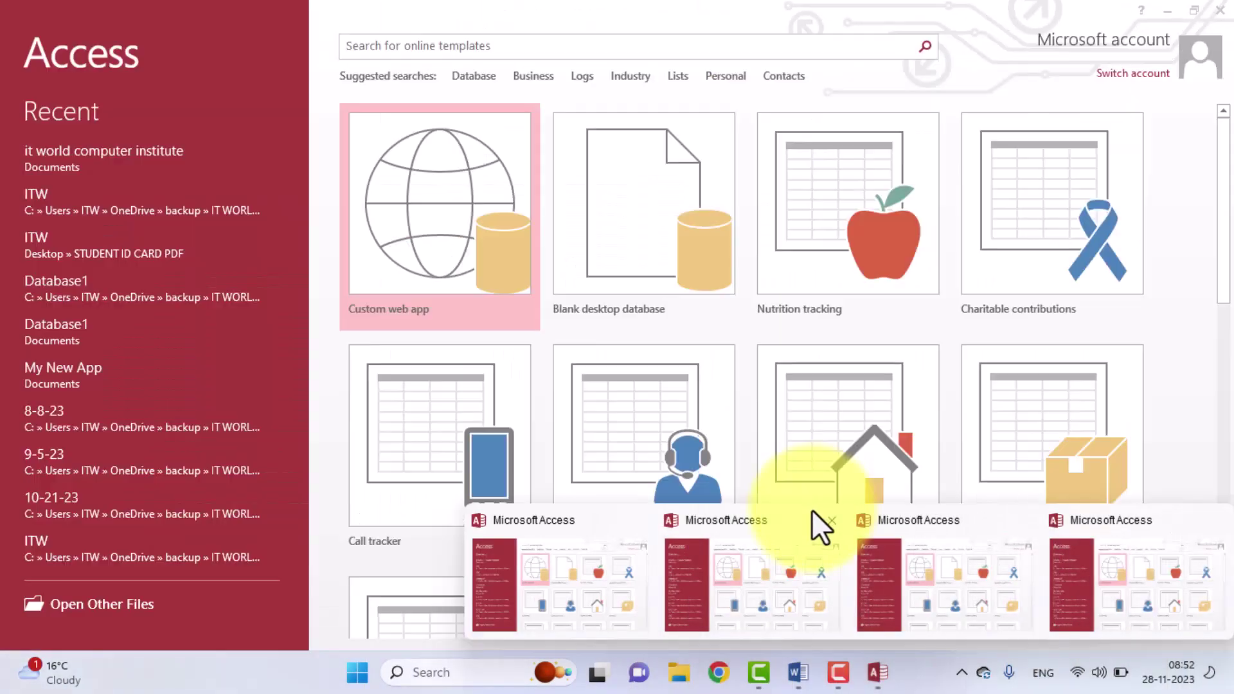
# Switch to Access and open the recent database "it world computer institute".
pyautogui.click(812, 510)
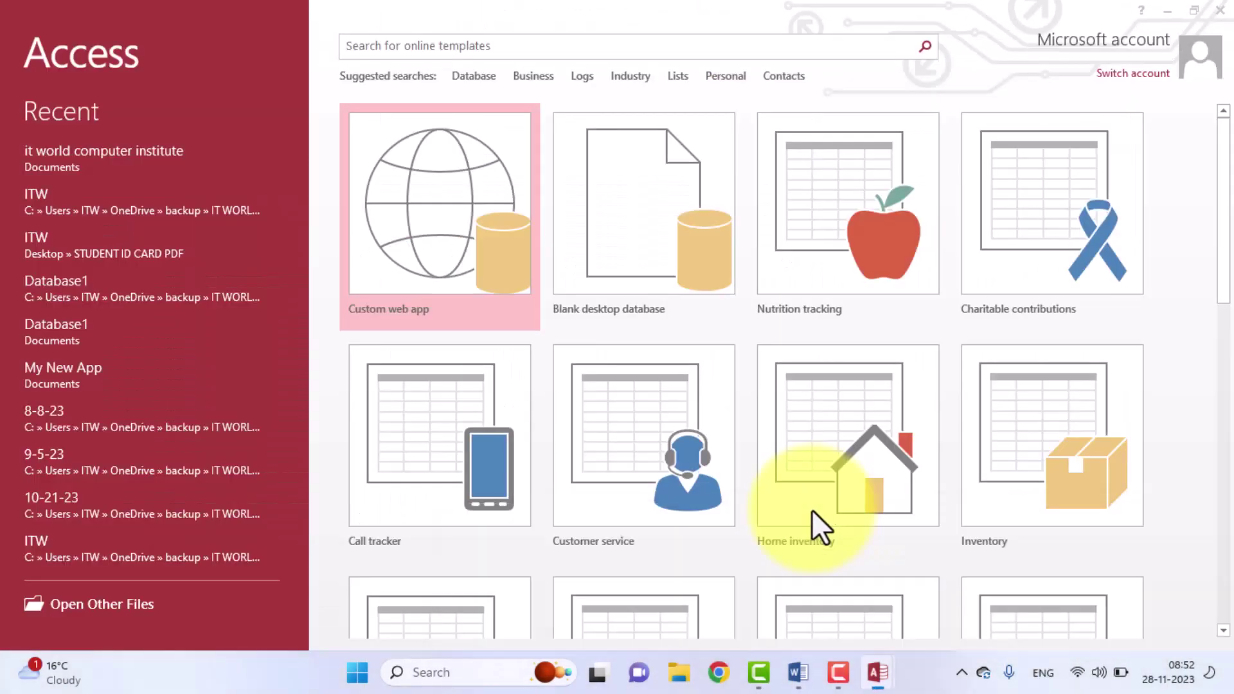
pyautogui.click(76, 165)
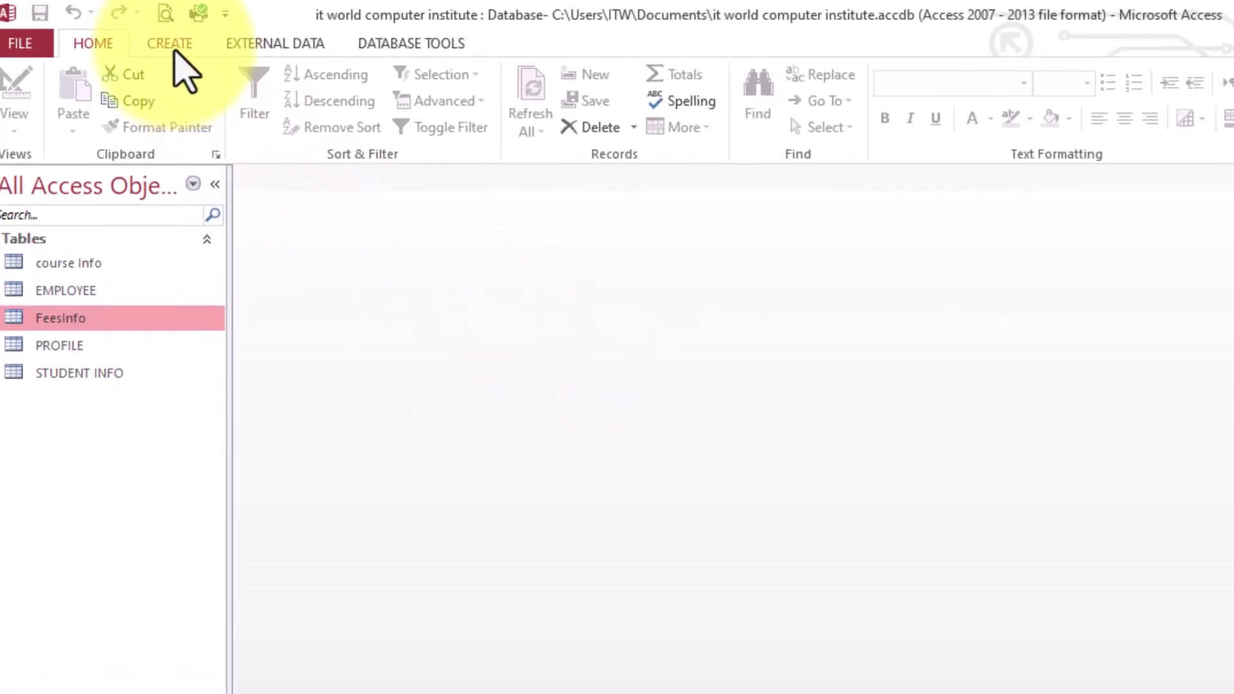
# Start a new query with the Simple Query Wizard and choose the STUDENT INFO table as its source.
pyautogui.click(174, 51)
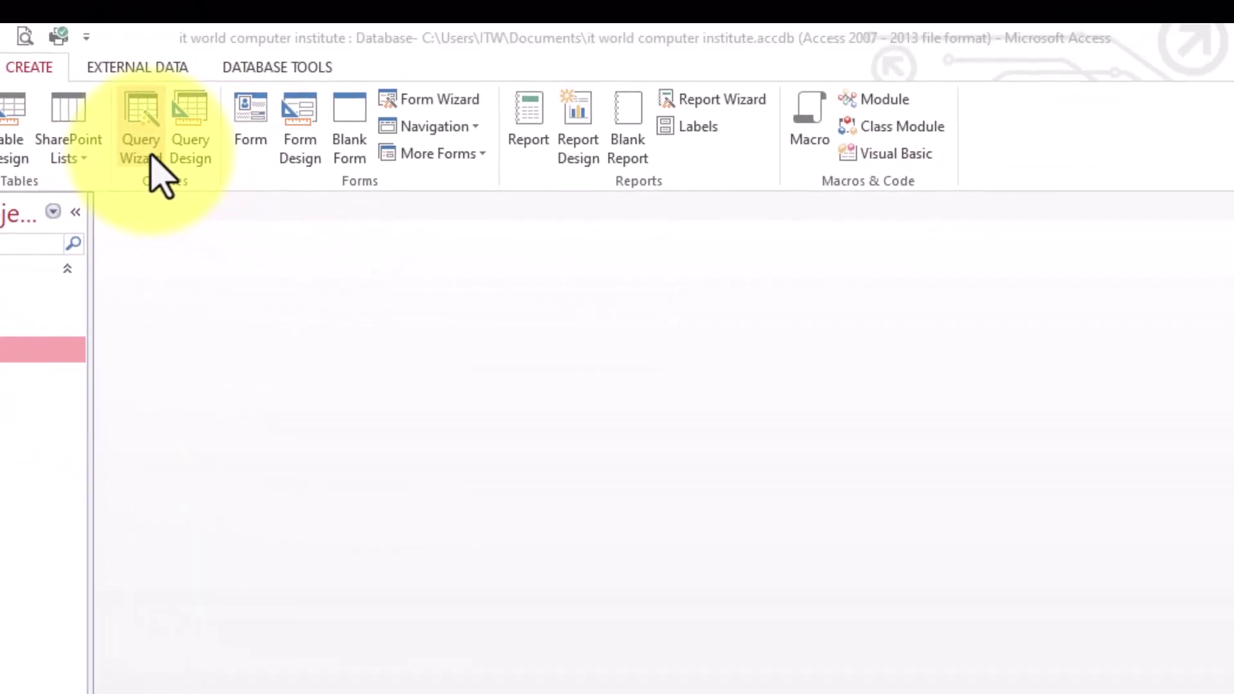
pyautogui.click(152, 157)
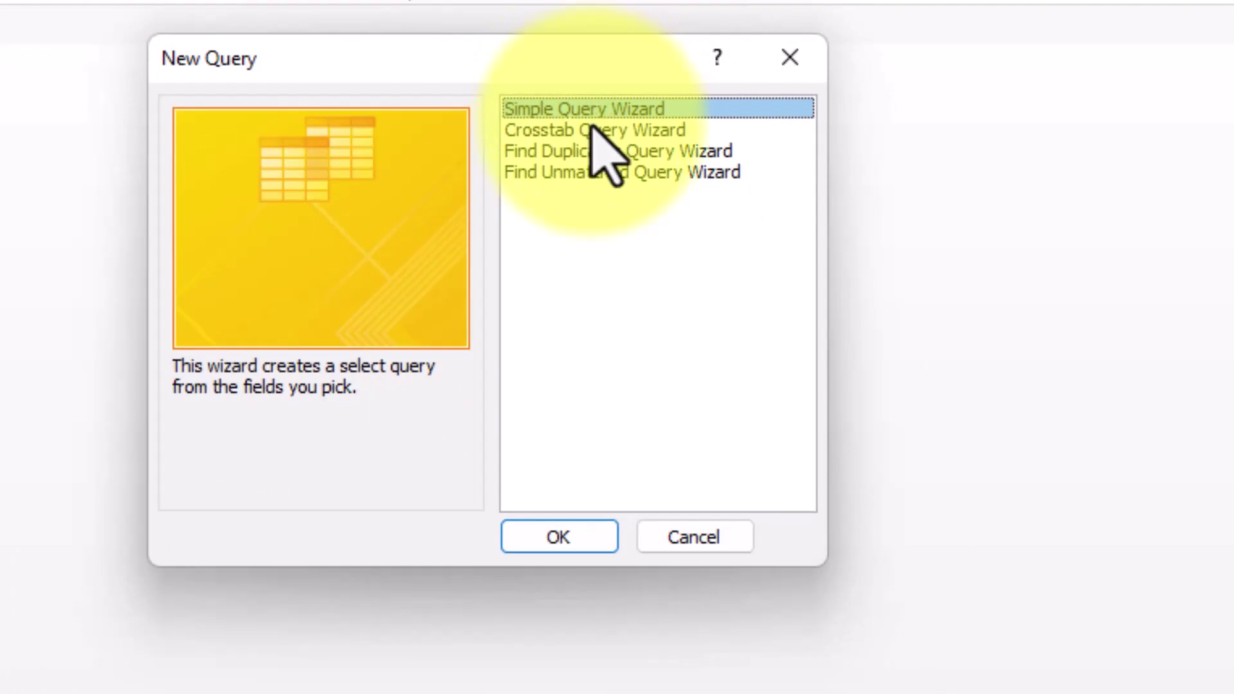
pyautogui.click(579, 539)
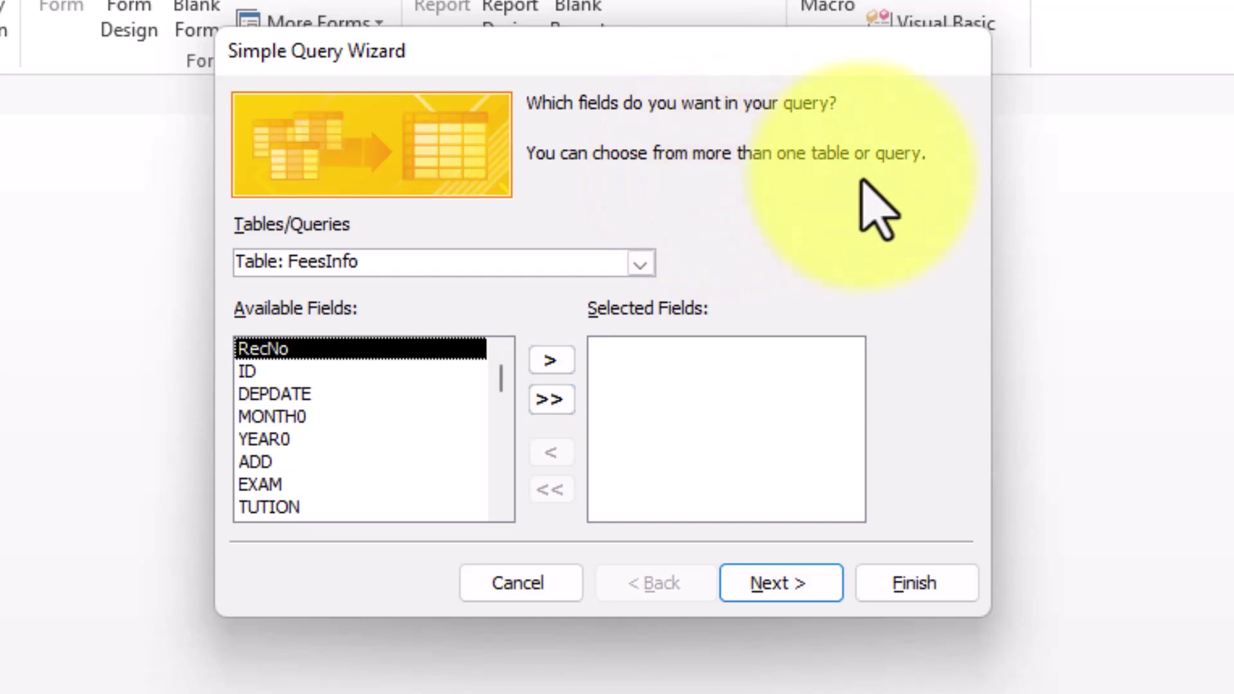
pyautogui.click(639, 265)
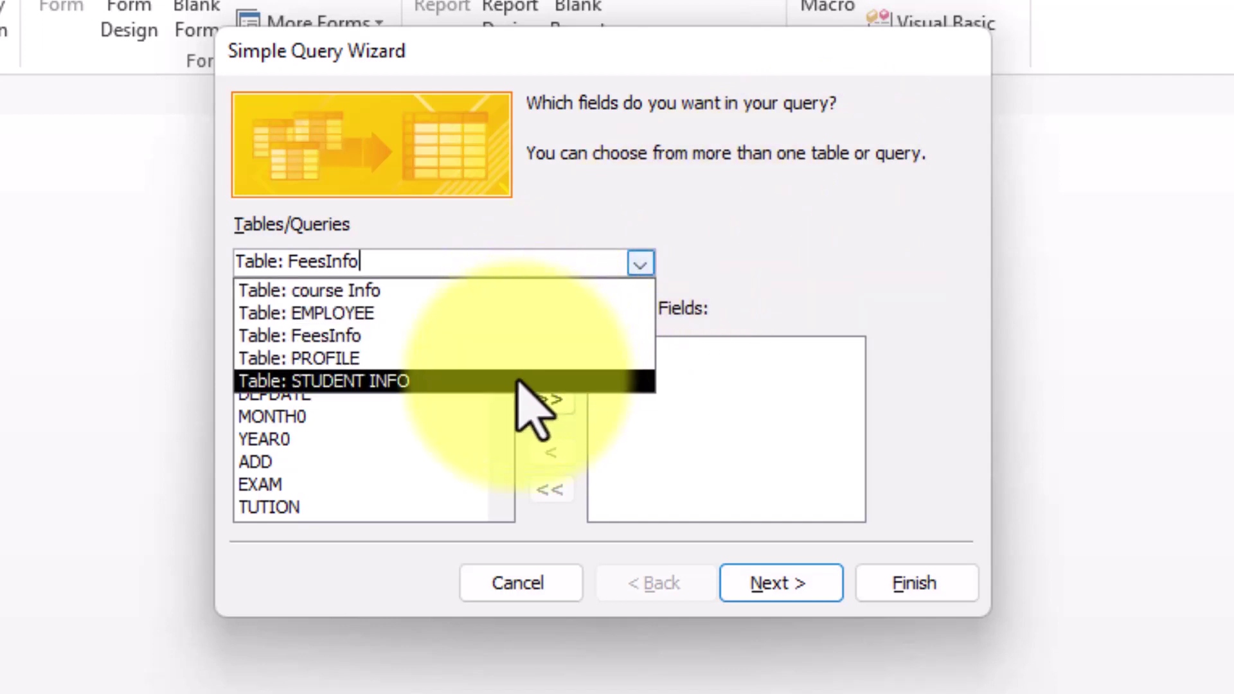
pyautogui.click(518, 382)
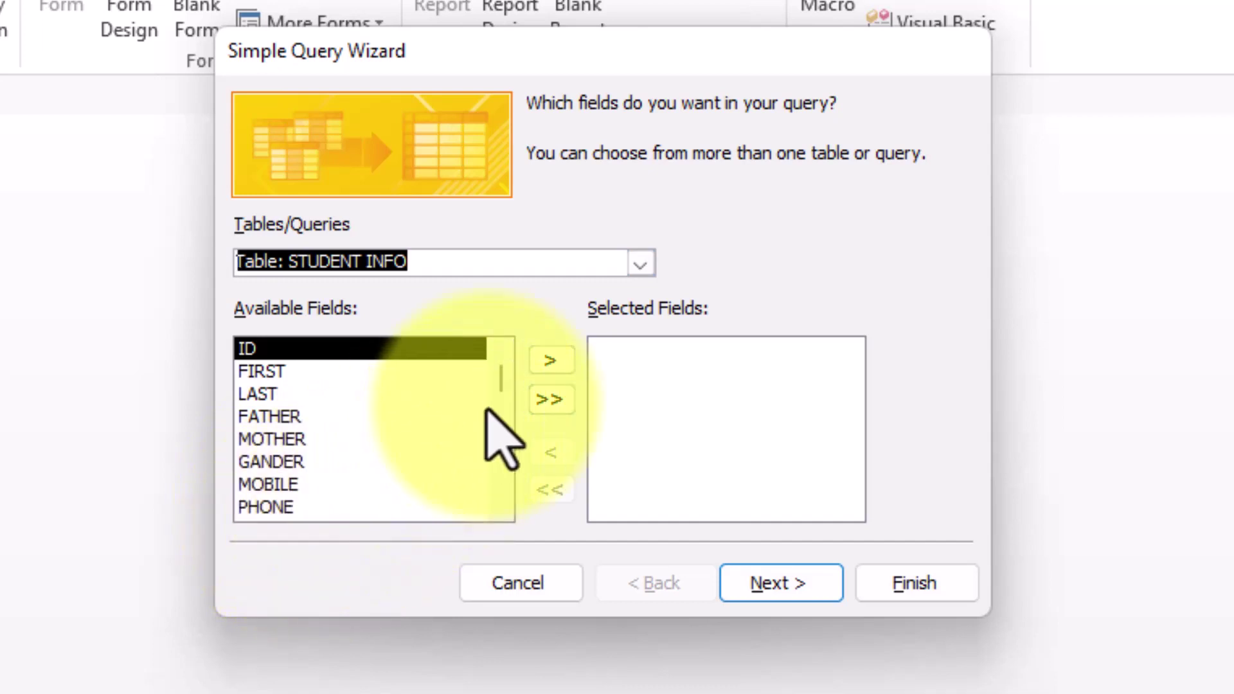
# Add the ID, FIRST, LAST, FATHER, MOBILE and COURSE fields to the wizard's selected fields.
pyautogui.click(552, 361)
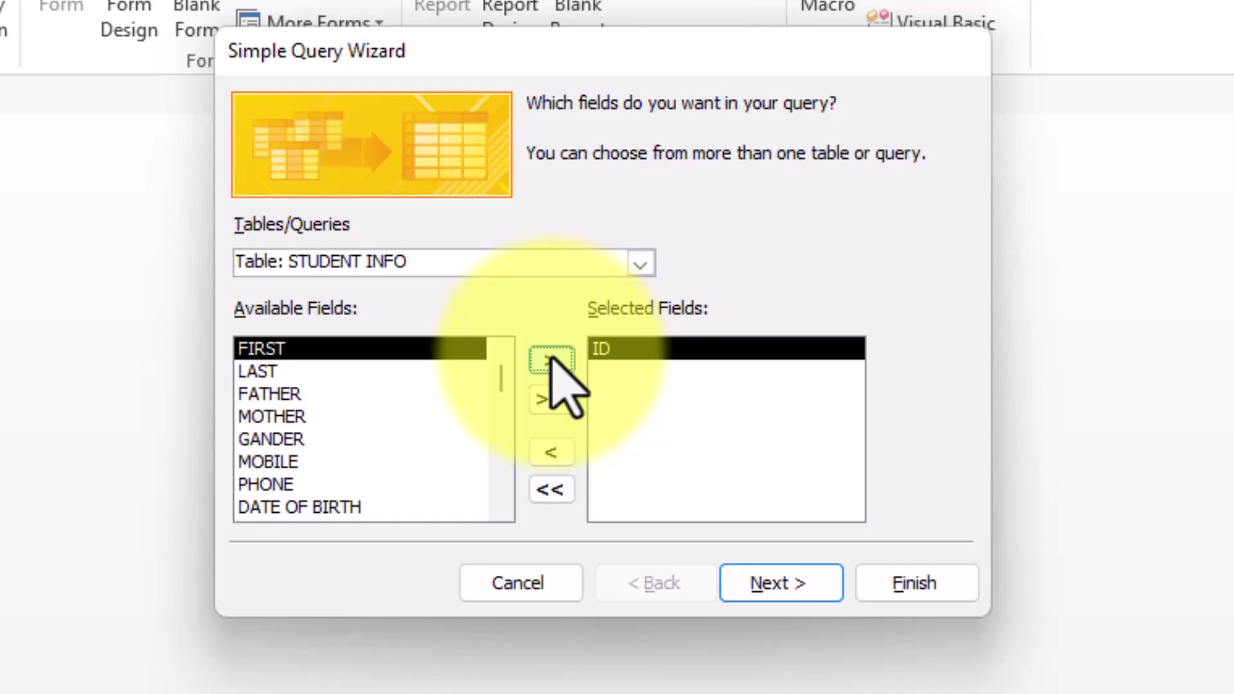
pyautogui.click(552, 362)
pyautogui.click(551, 361)
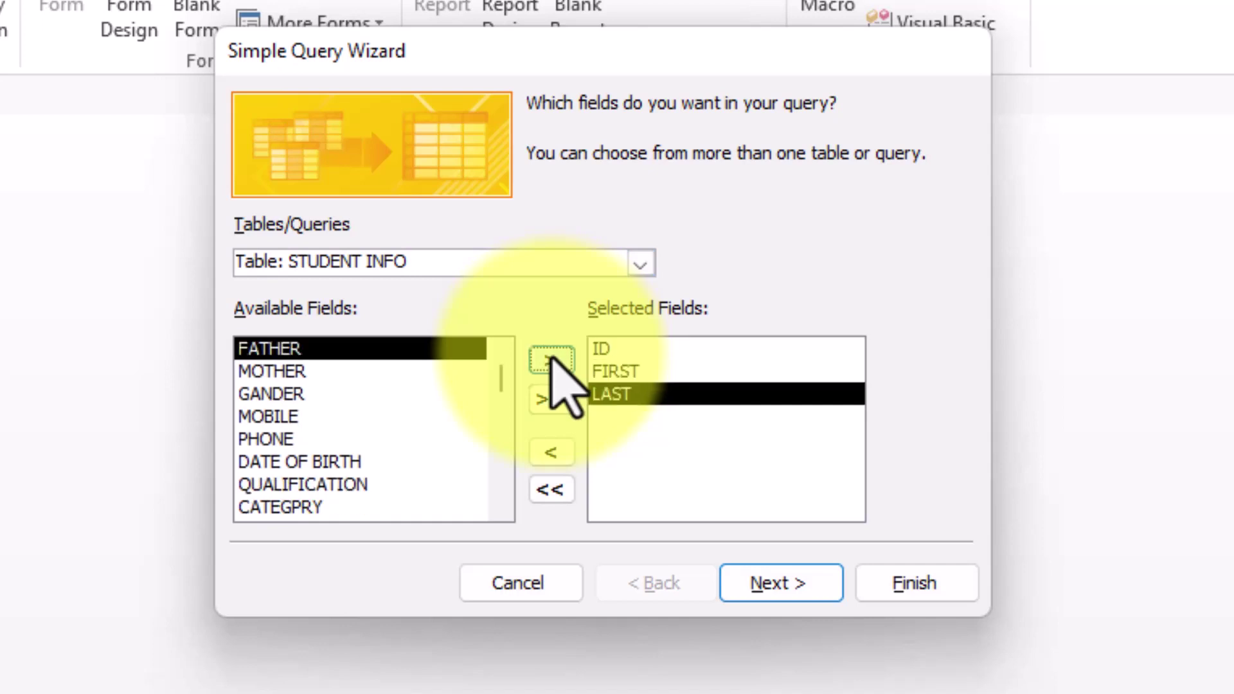
pyautogui.click(551, 361)
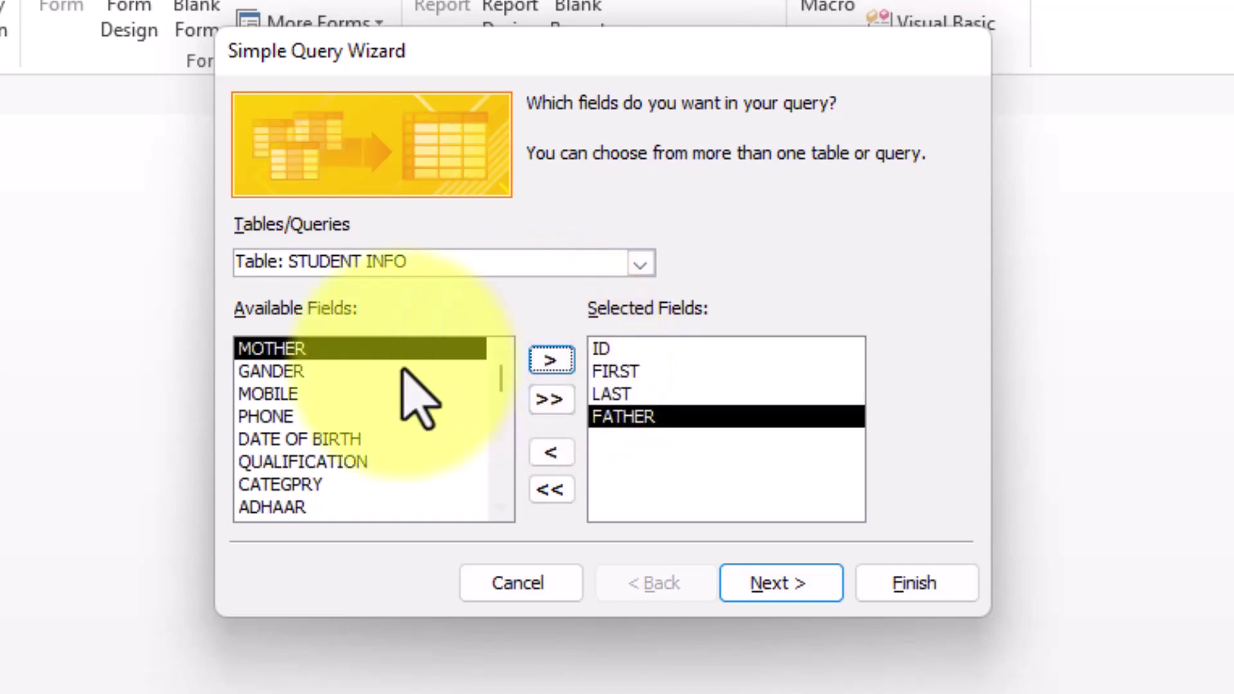
pyautogui.click(334, 394)
pyautogui.click(551, 361)
pyautogui.scroll(-1, 389, 474)
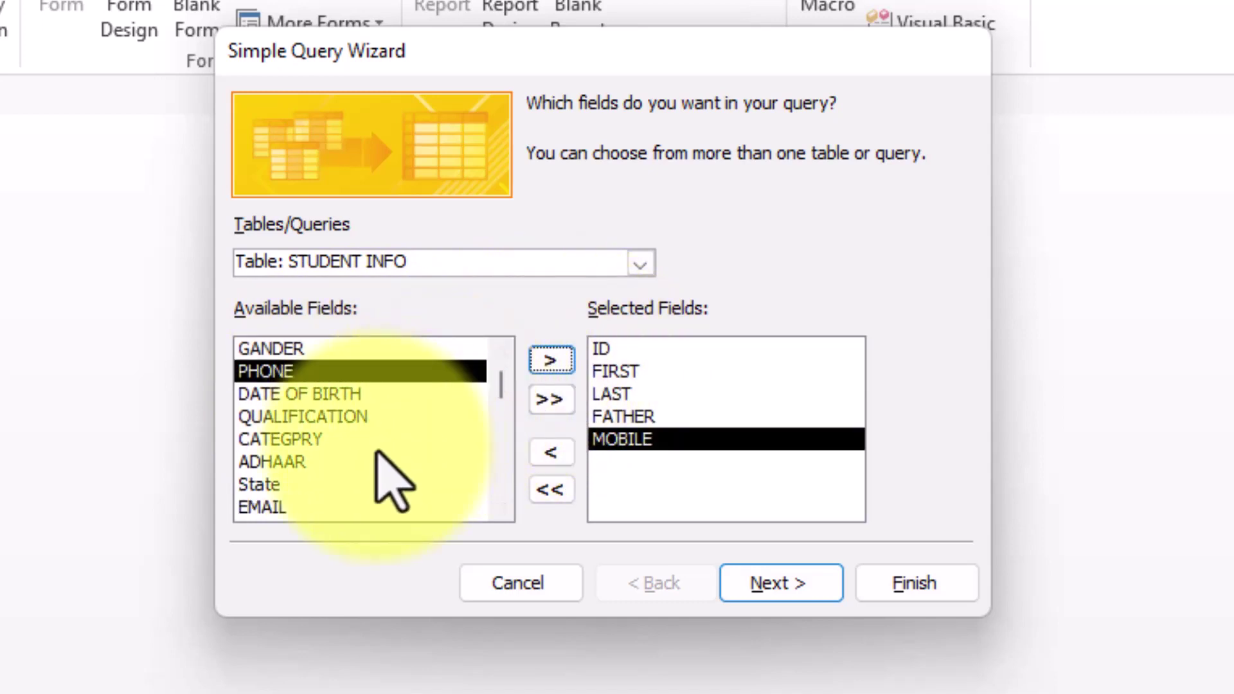
pyautogui.scroll(-2, 309, 505)
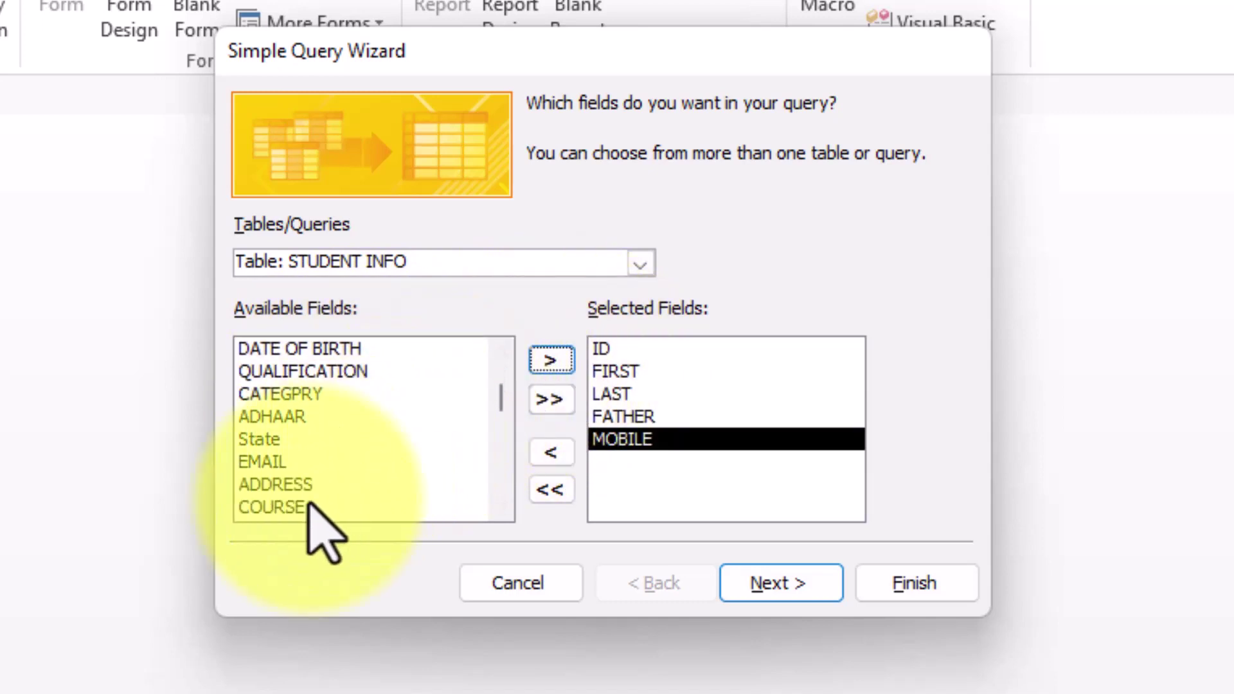
pyautogui.click(308, 508)
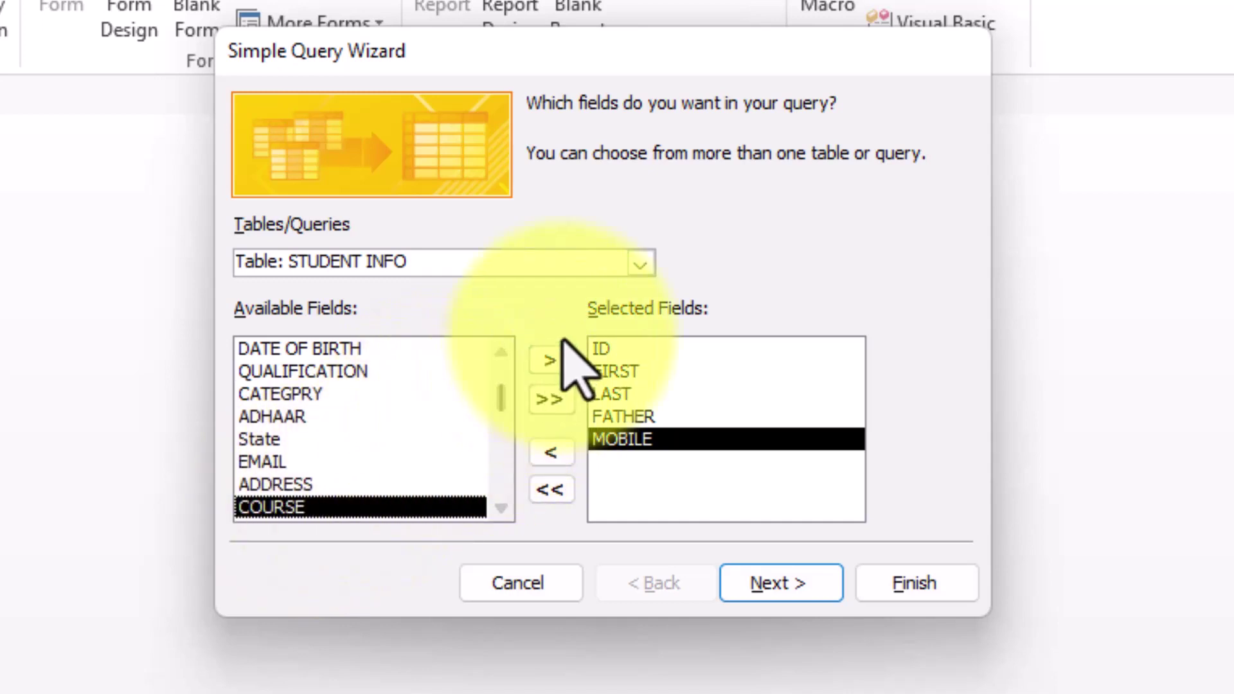
pyautogui.click(559, 361)
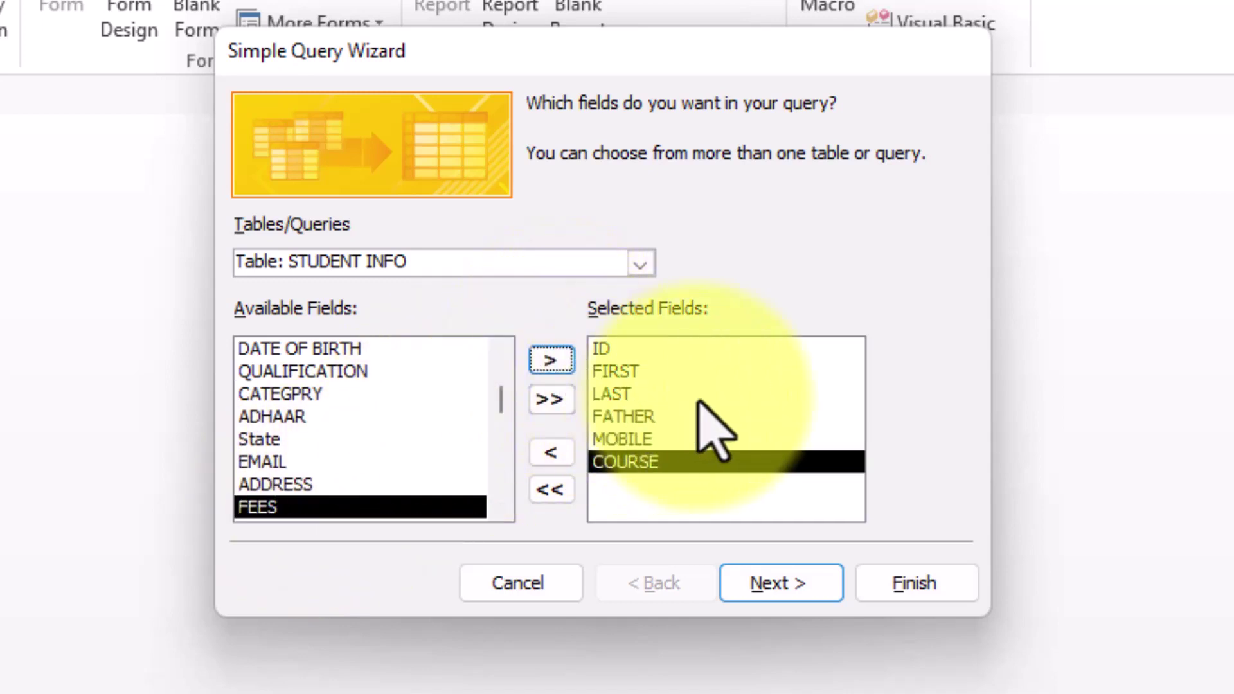
# Finish the wizard as a detail query titled STUDENT INFO Query, open it to view the records, and close it.
pyautogui.click(803, 598)
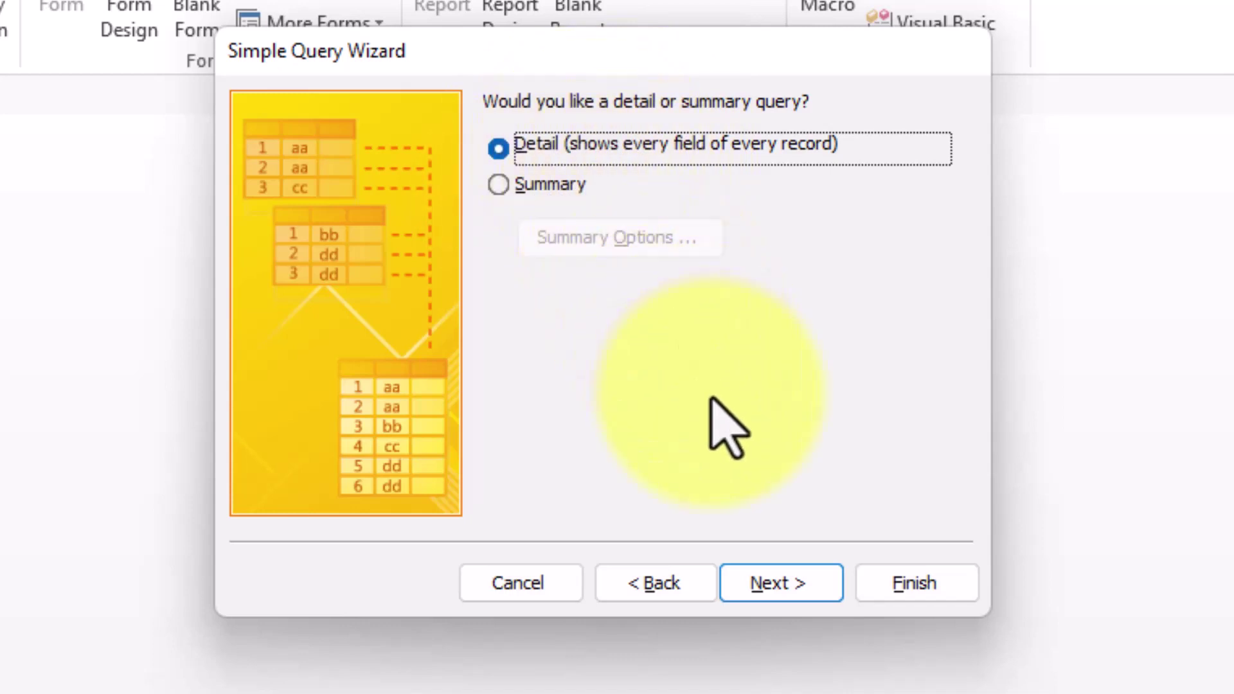
pyautogui.click(796, 582)
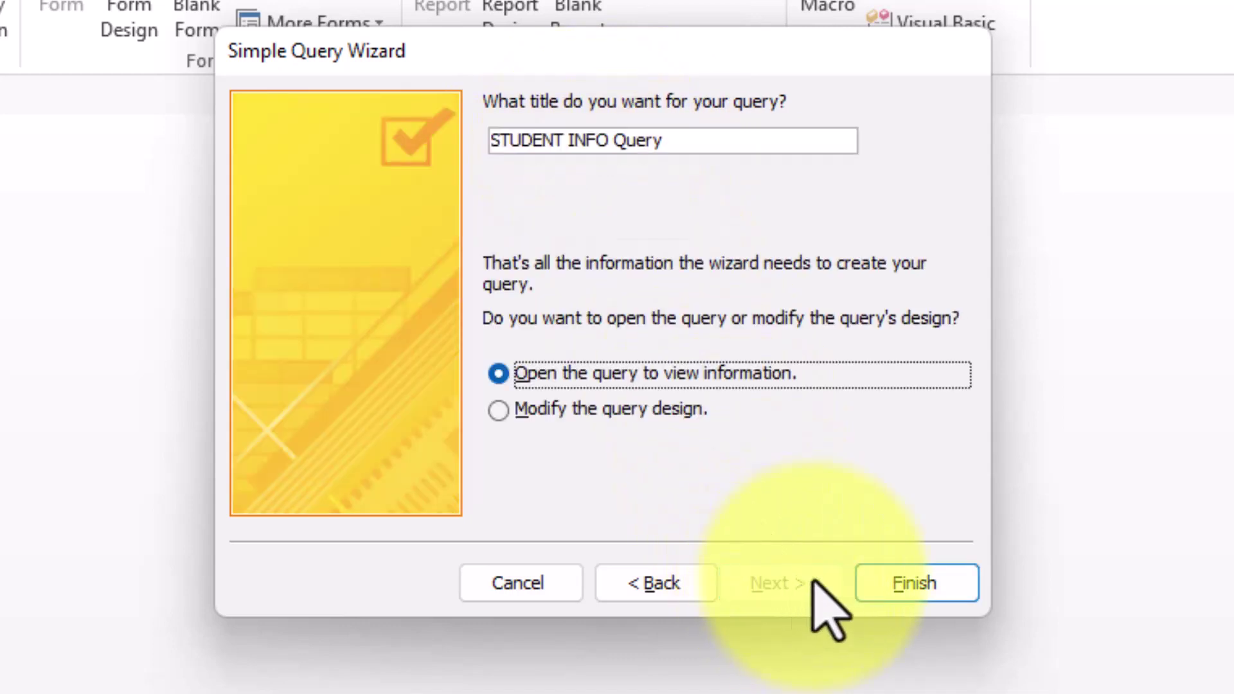
pyautogui.click(903, 582)
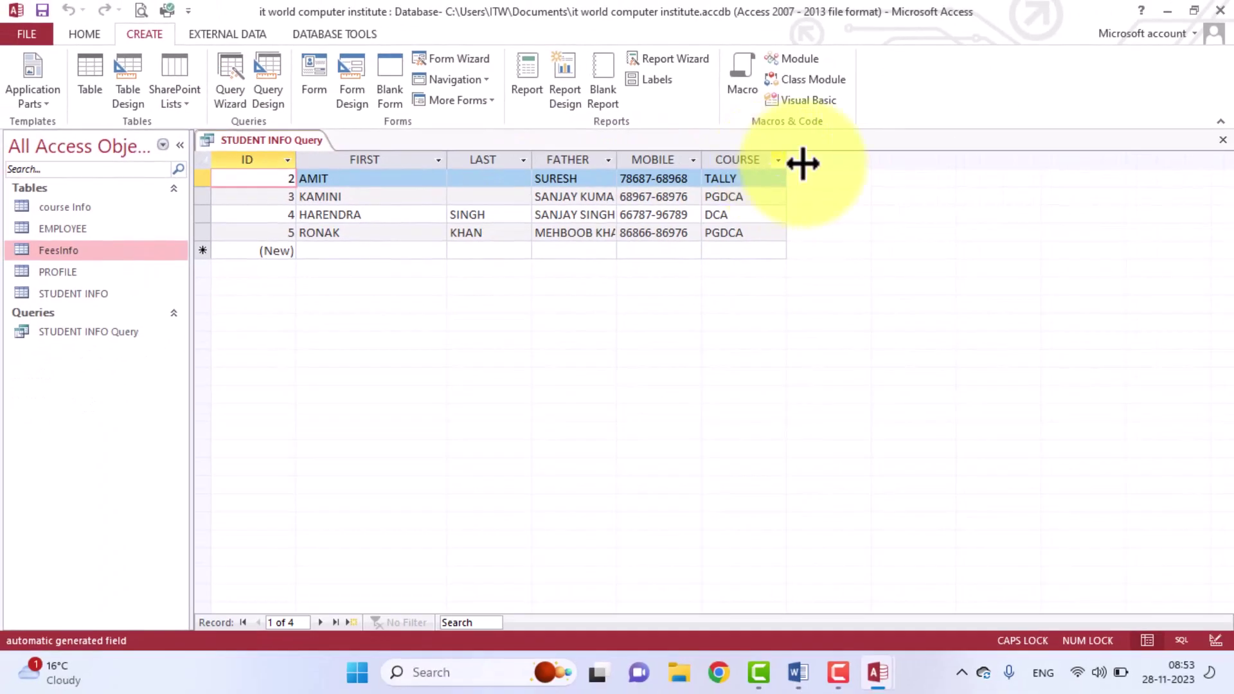
pyautogui.click(1221, 141)
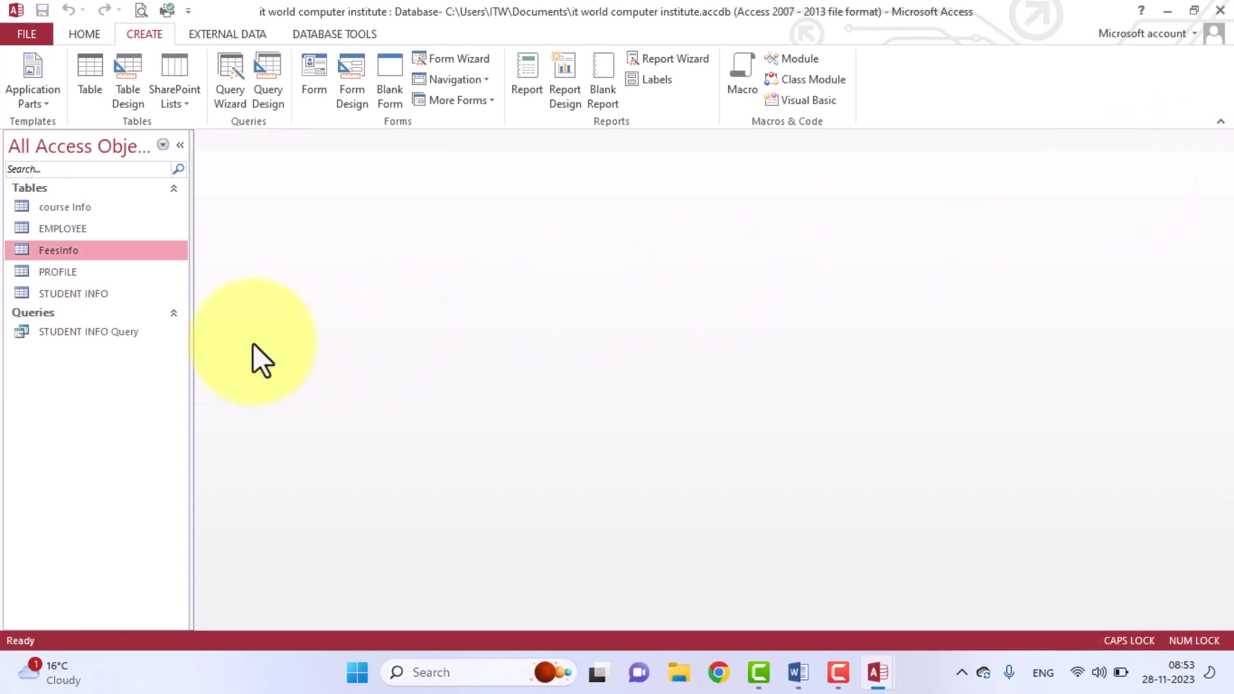
# Delete the STUDENT INFO Query from the database.
pyautogui.click(81, 333)
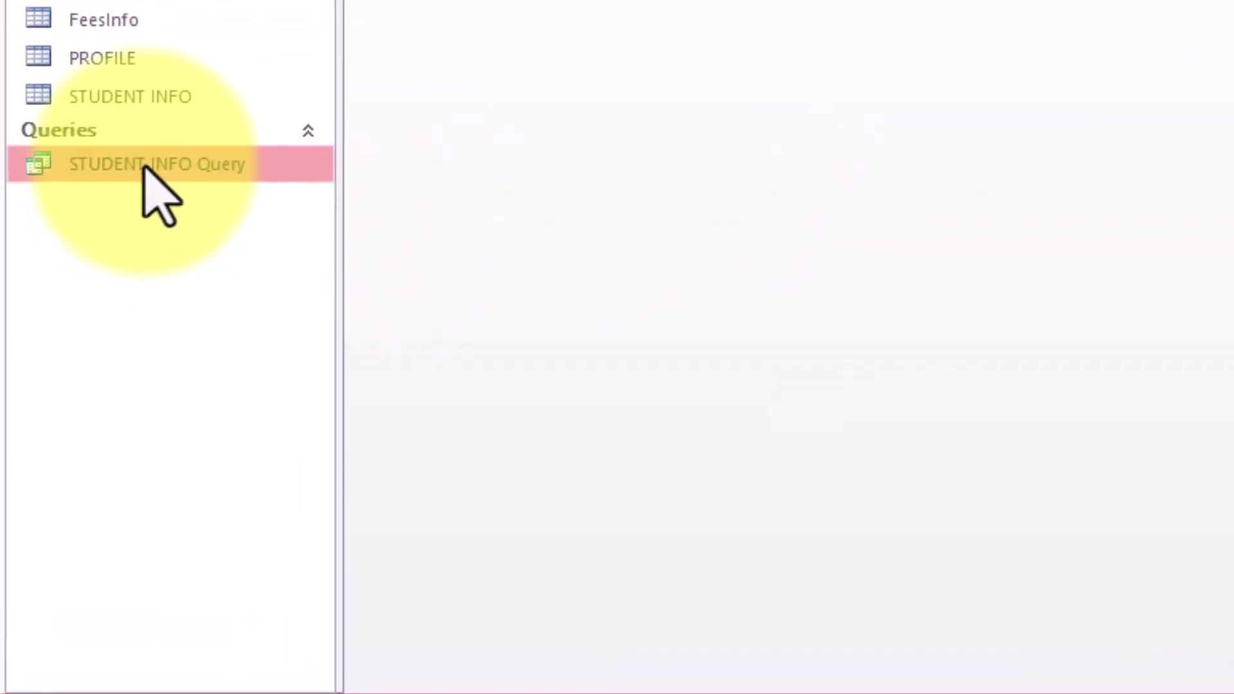
pyautogui.rightClick(143, 166)
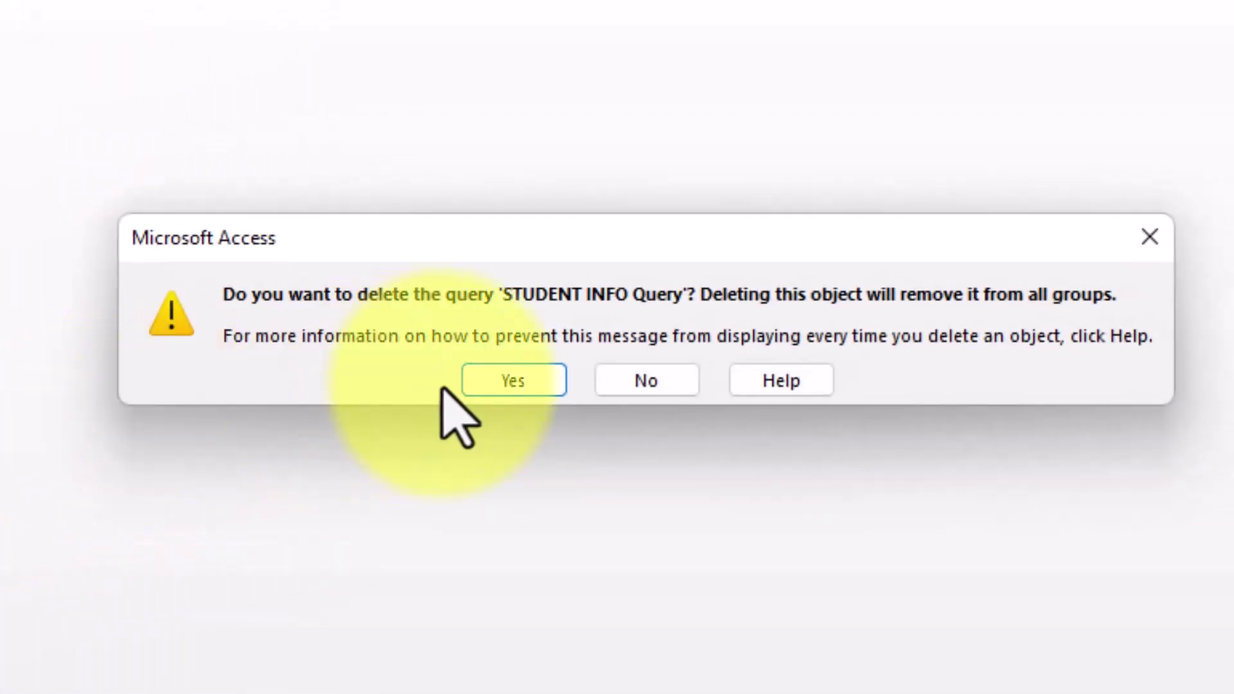
pyautogui.click(542, 368)
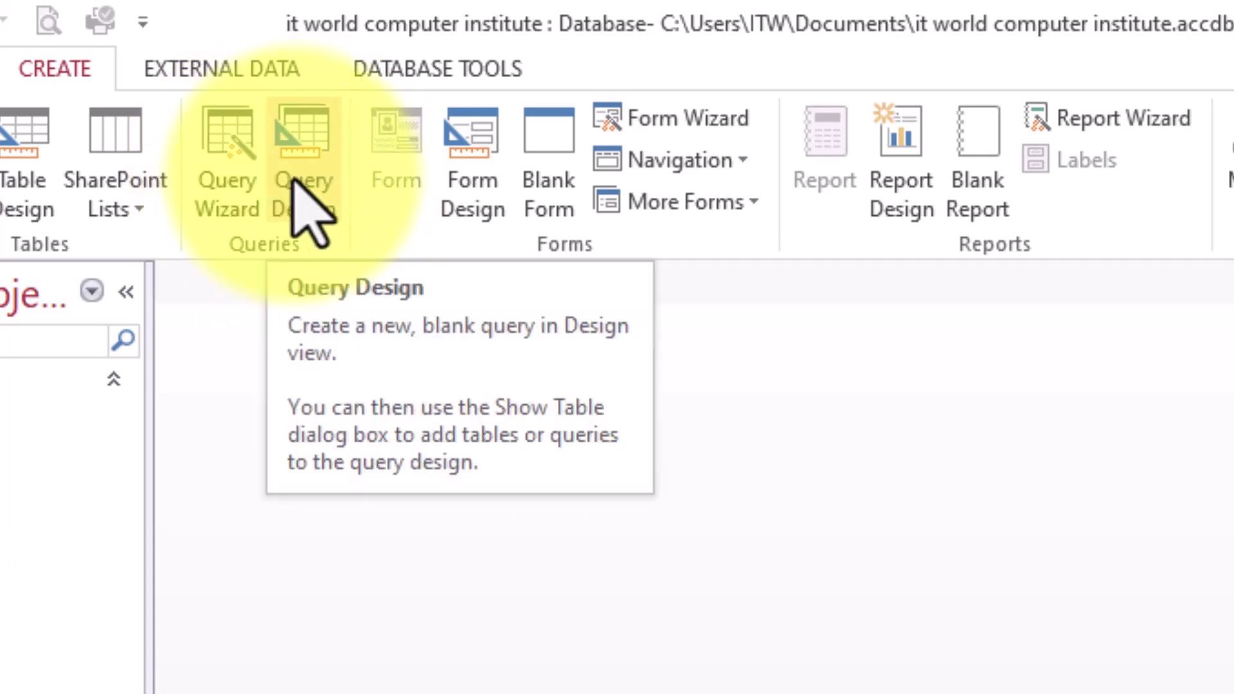
# Create a blank query in Design view and add the STUDENT INFO table to it.
pyautogui.click(297, 187)
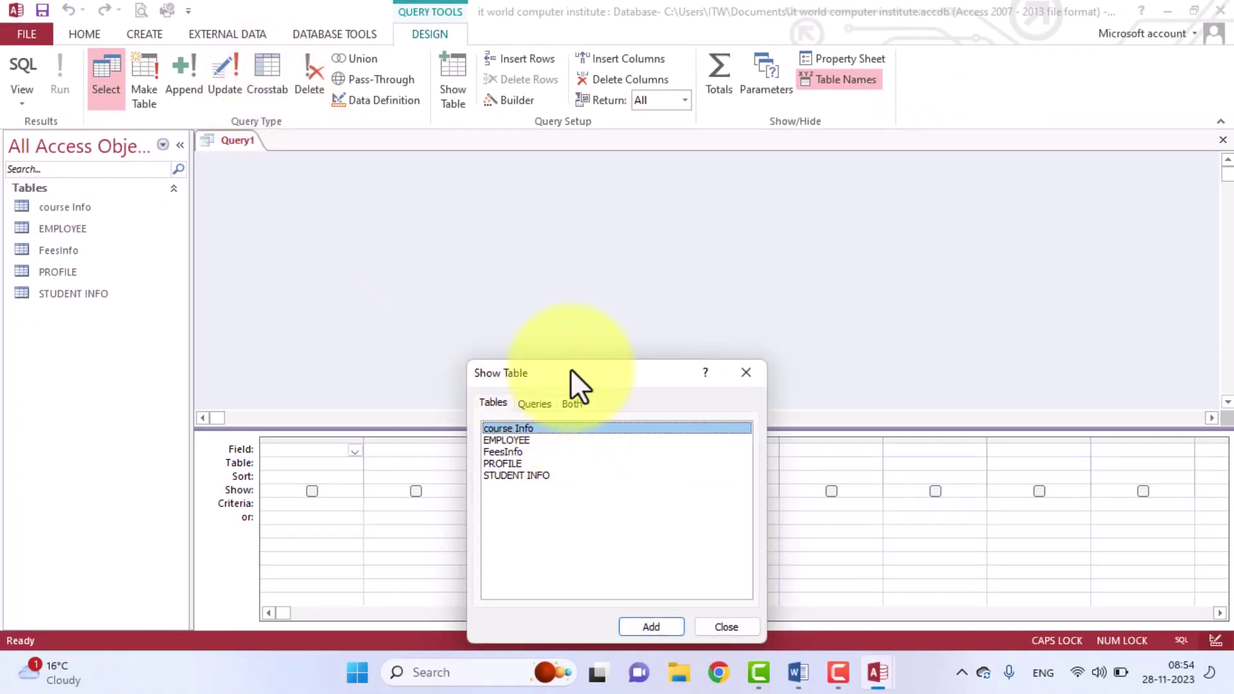
pyautogui.moveTo(570, 368); pyautogui.dragTo(579, 194)
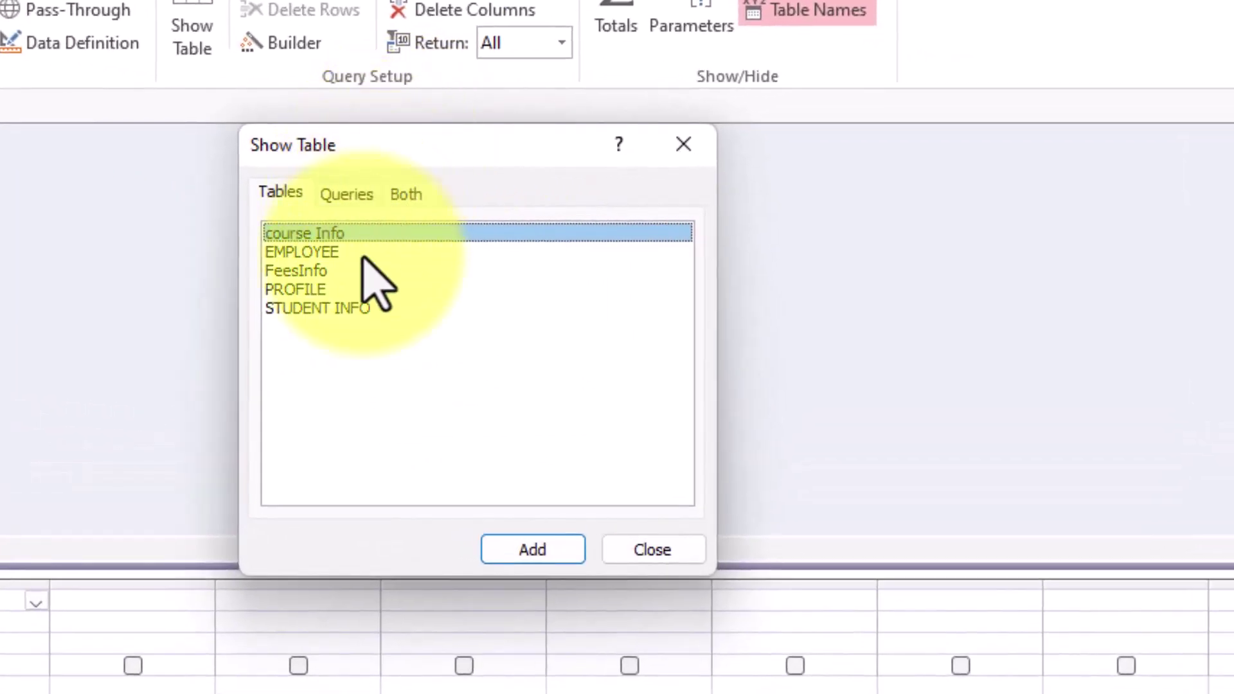
pyautogui.click(329, 311)
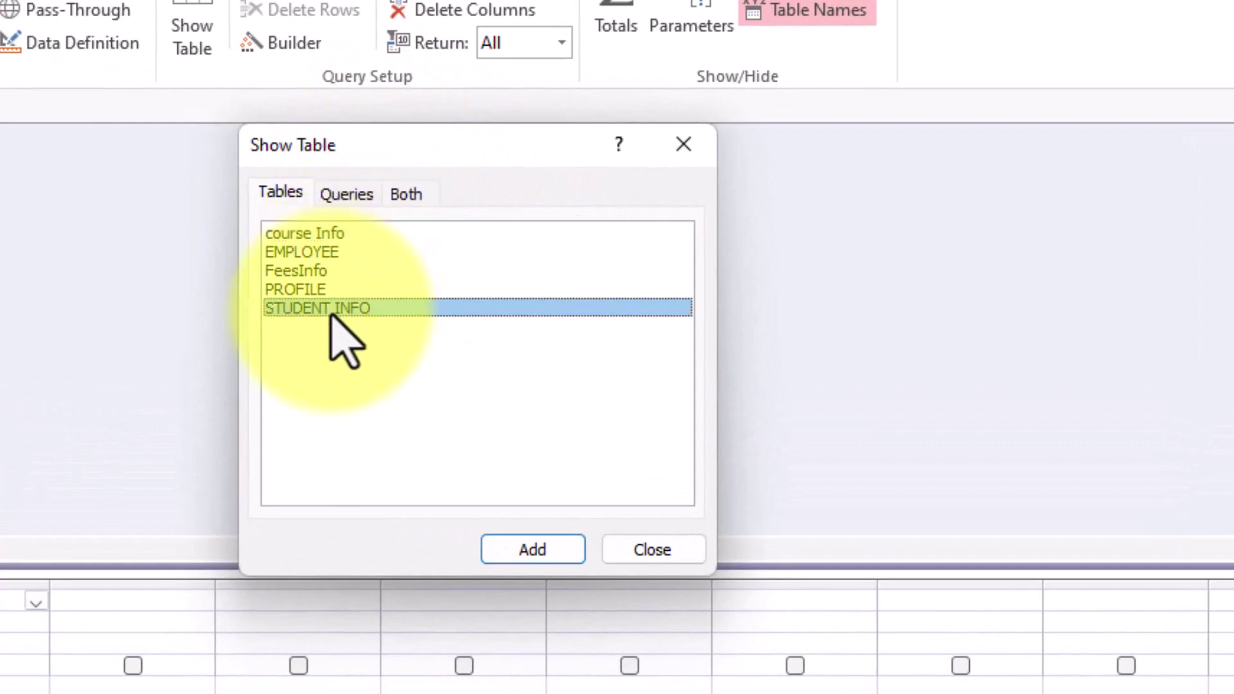
pyautogui.click(552, 553)
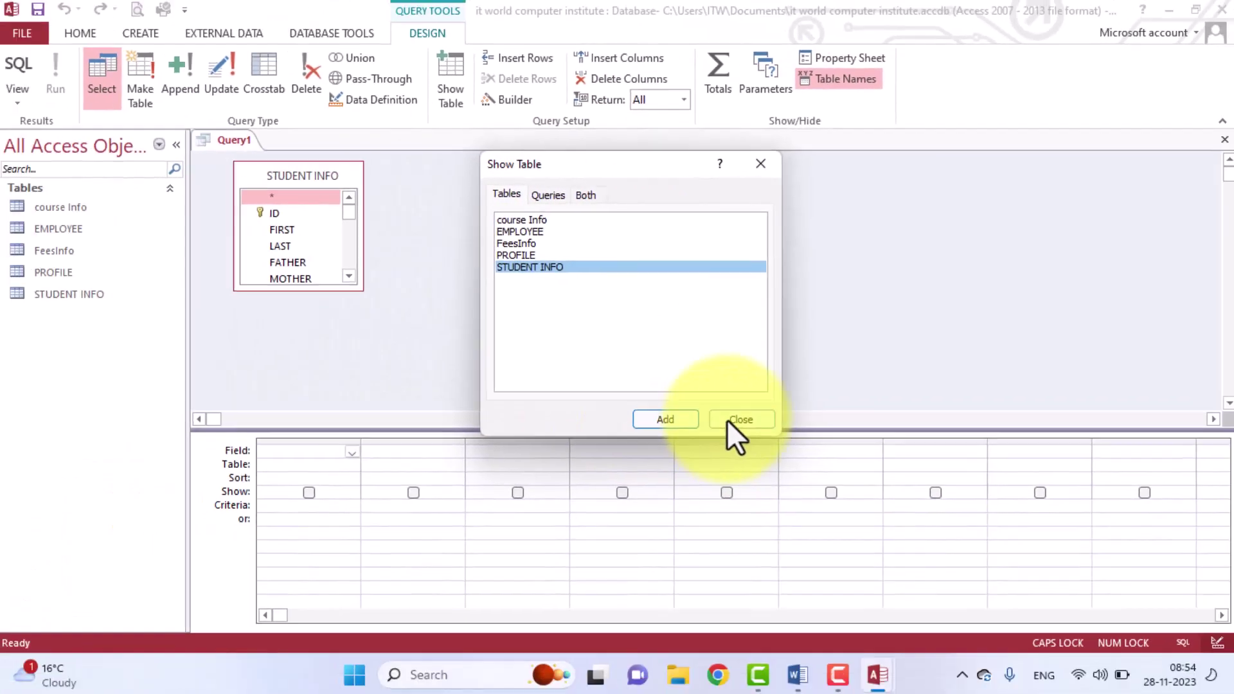
pyautogui.click(640, 556)
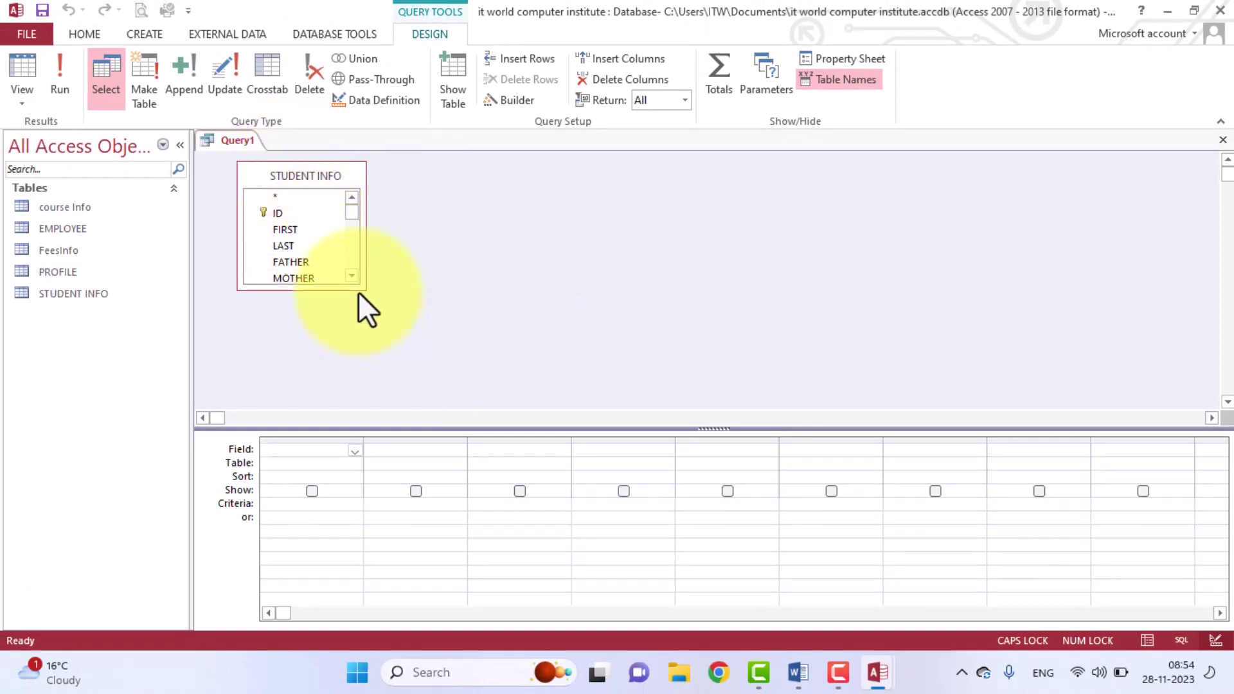
# Enlarge the STUDENT INFO field list and add the FIRST, LAST, FATHER and GANDER fields to the query grid.
pyautogui.moveTo(356, 288); pyautogui.dragTo(390, 408)
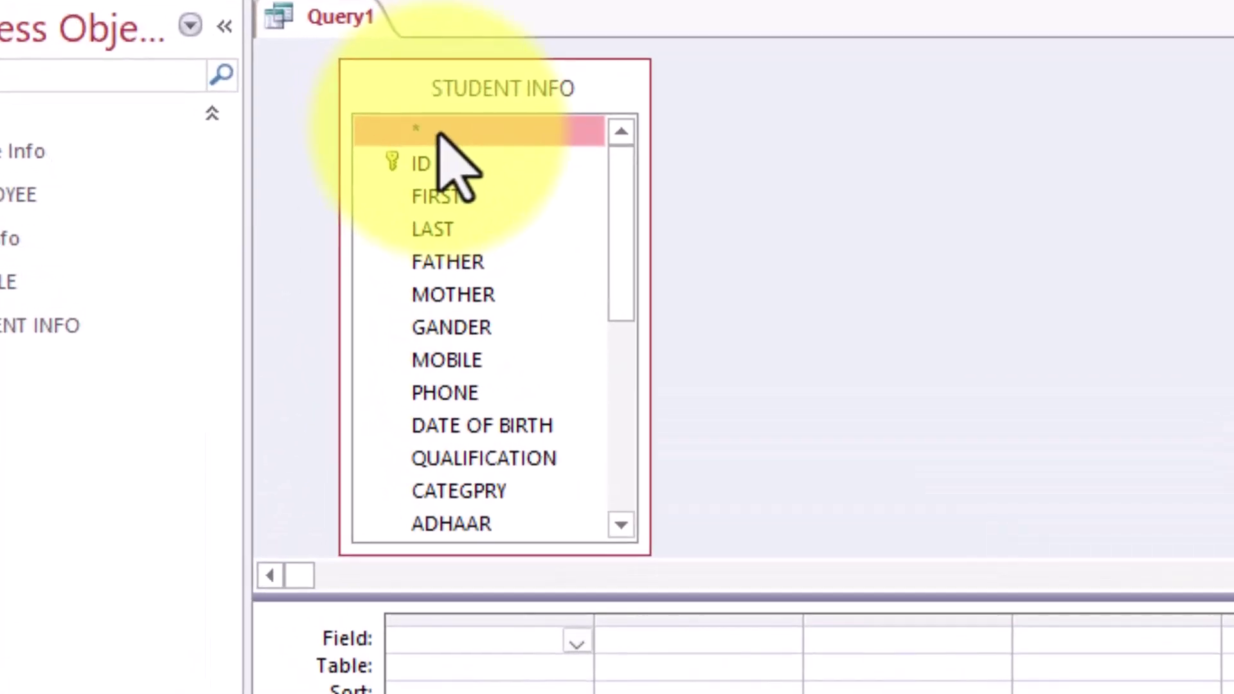
pyautogui.doubleClick(454, 192)
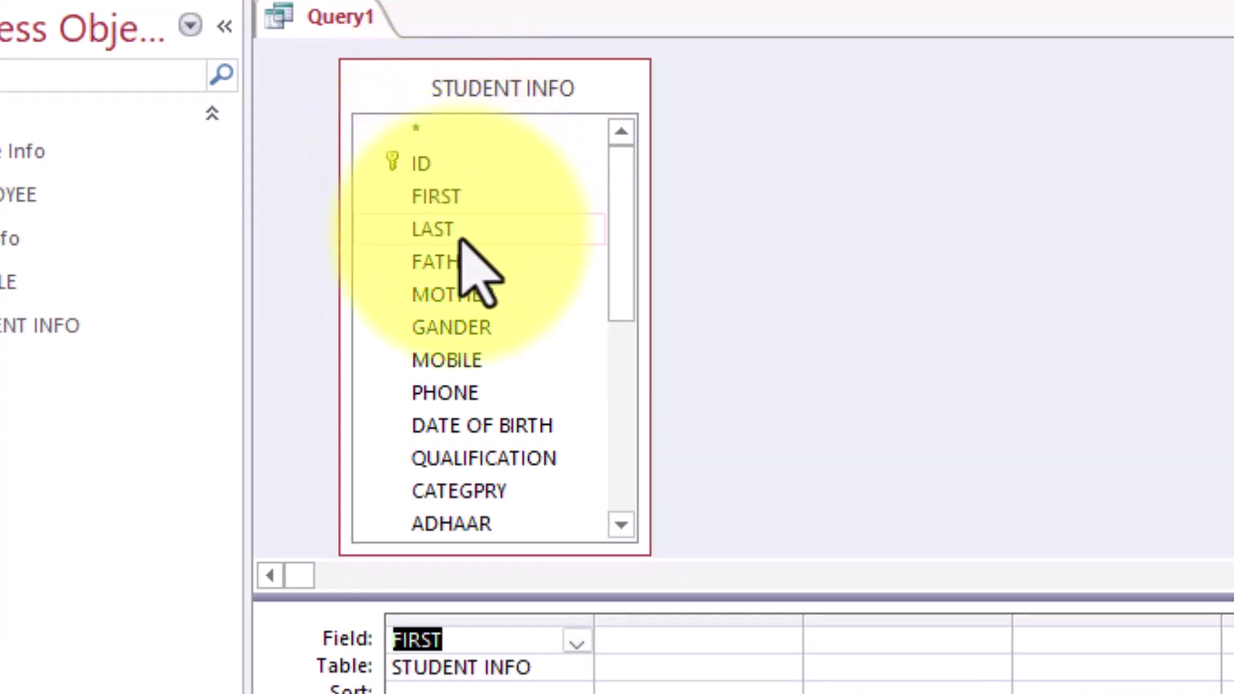
pyautogui.doubleClick(460, 231)
pyautogui.doubleClick(464, 260)
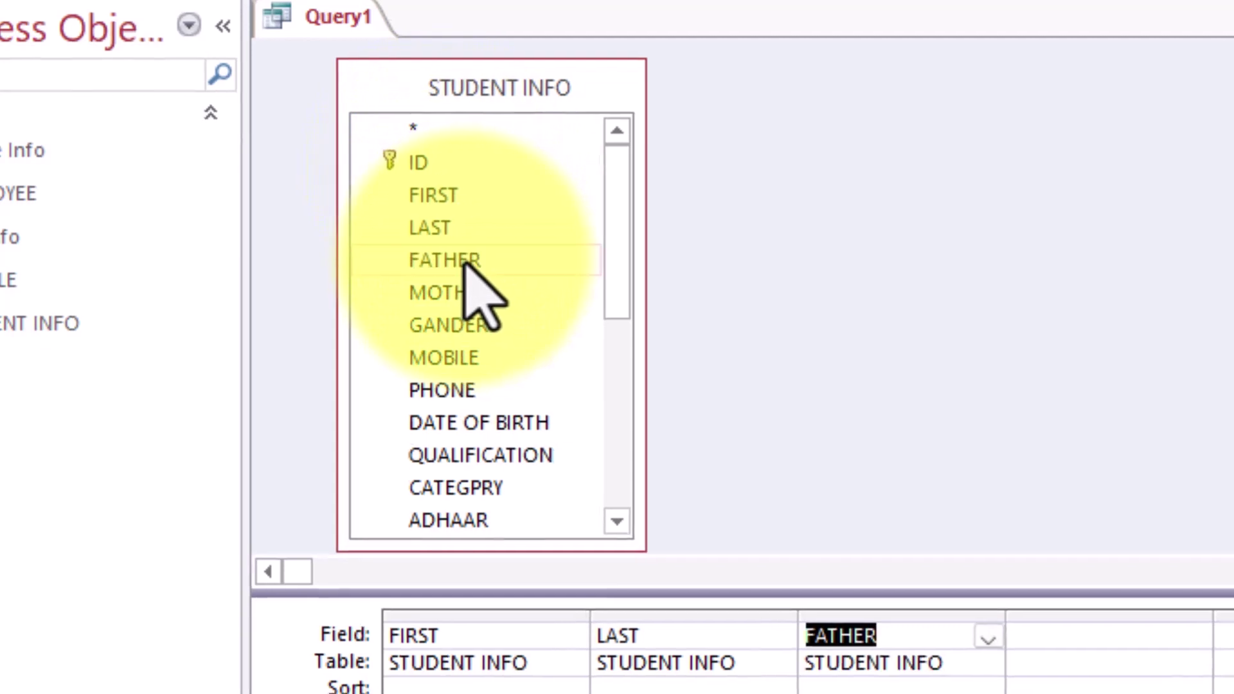
pyautogui.click(300, 220)
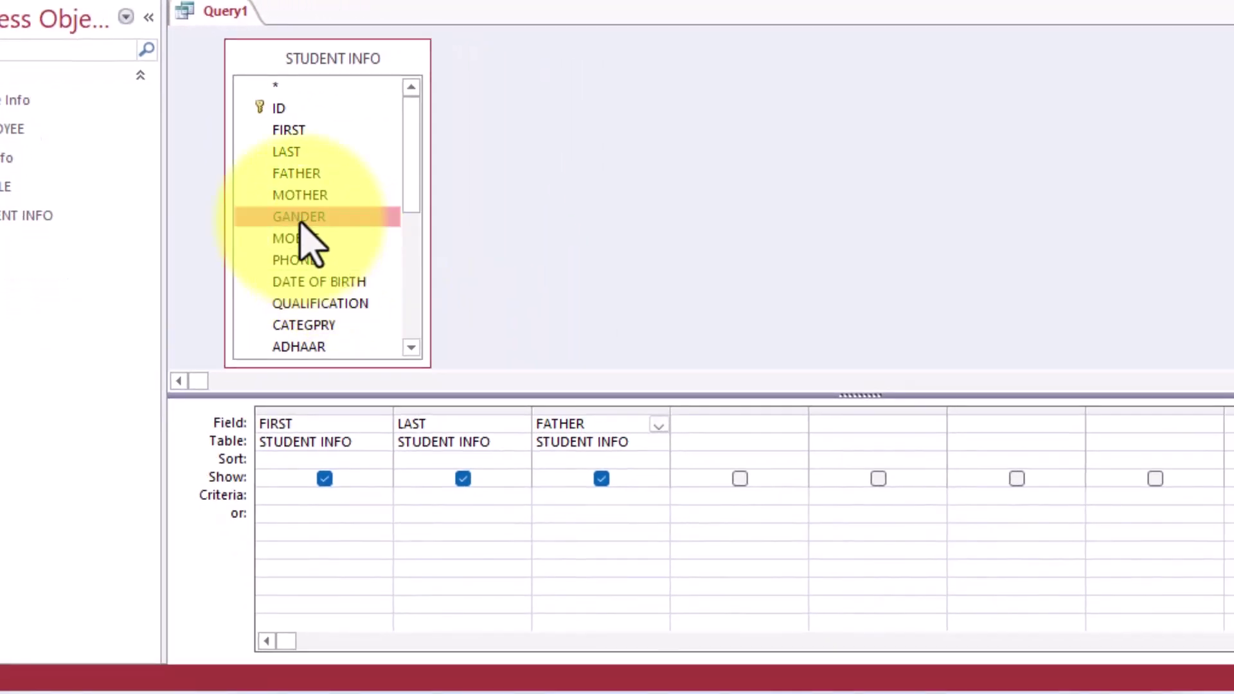
pyautogui.doubleClick(300, 222)
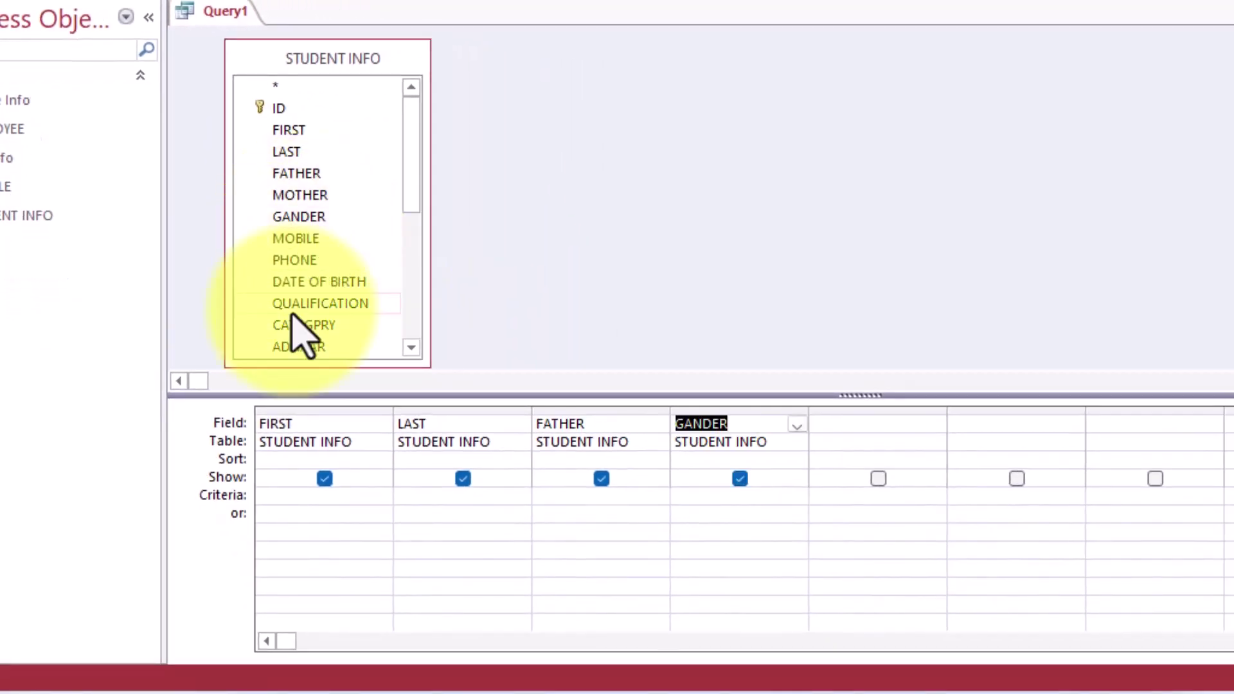
# Add the COURSE, FEES, MOBILE and ADHAAR fields to the next empty columns of the query grid.
pyautogui.scroll(-2, 310, 278)
pyautogui.scroll(-2, 320, 298)
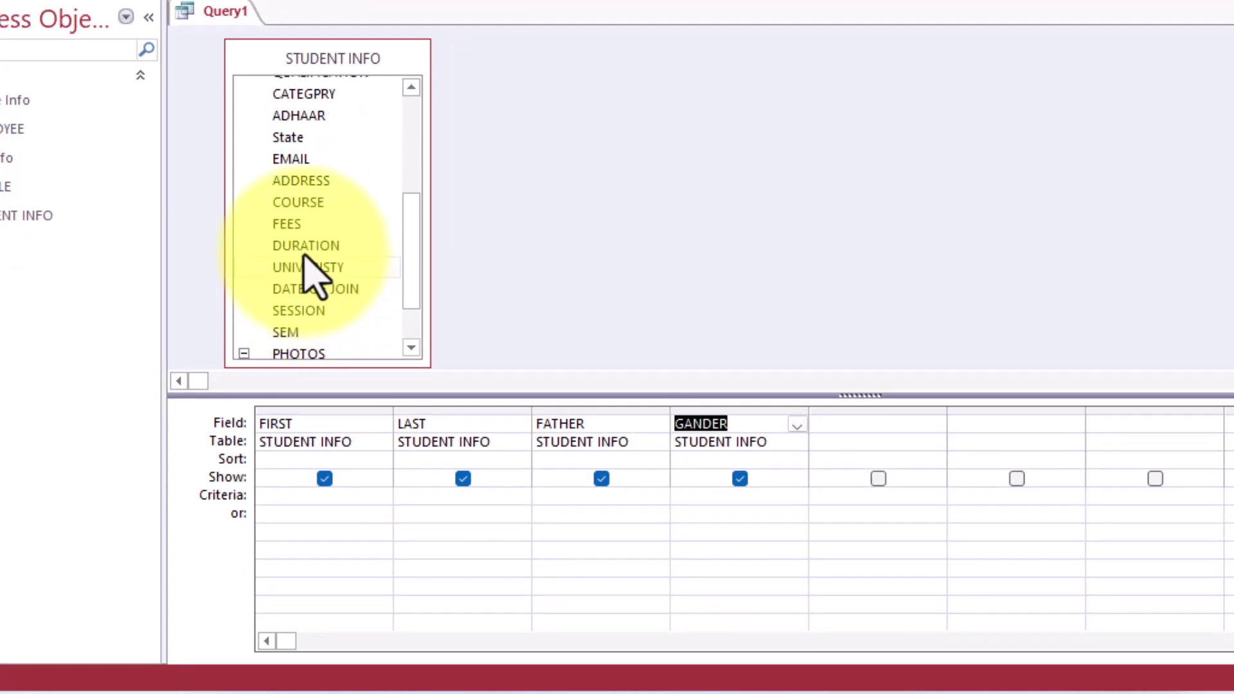
pyautogui.doubleClick(299, 203)
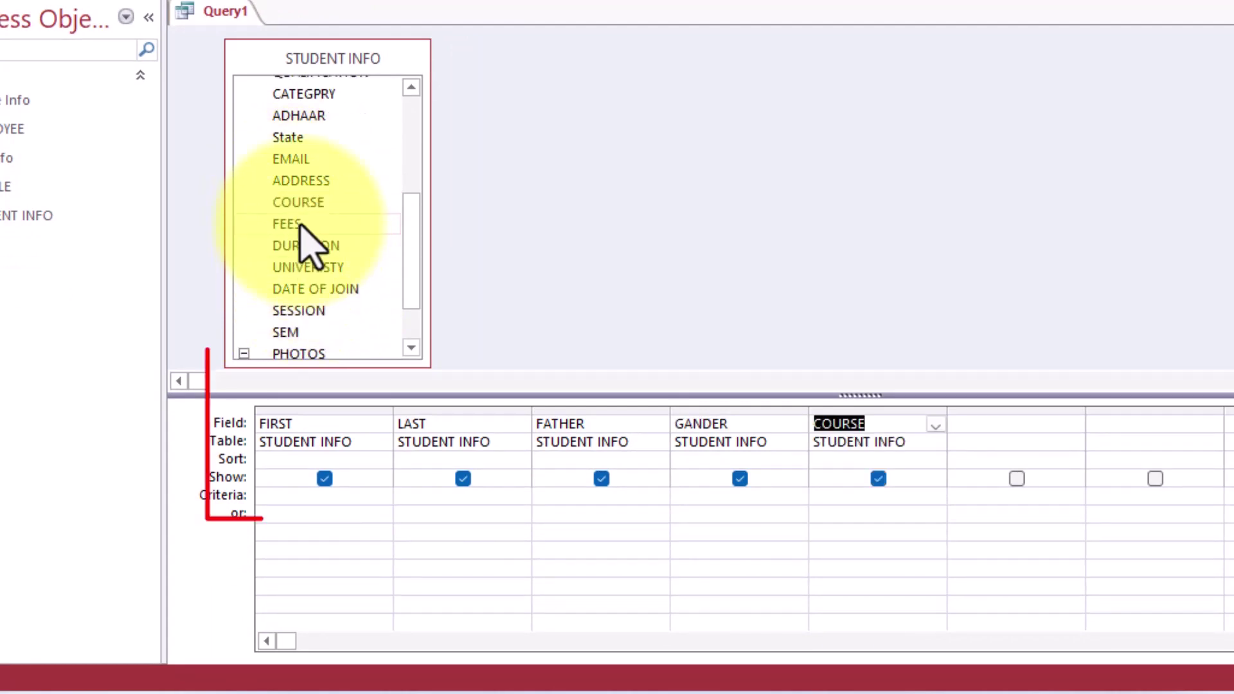
pyautogui.doubleClick(300, 225)
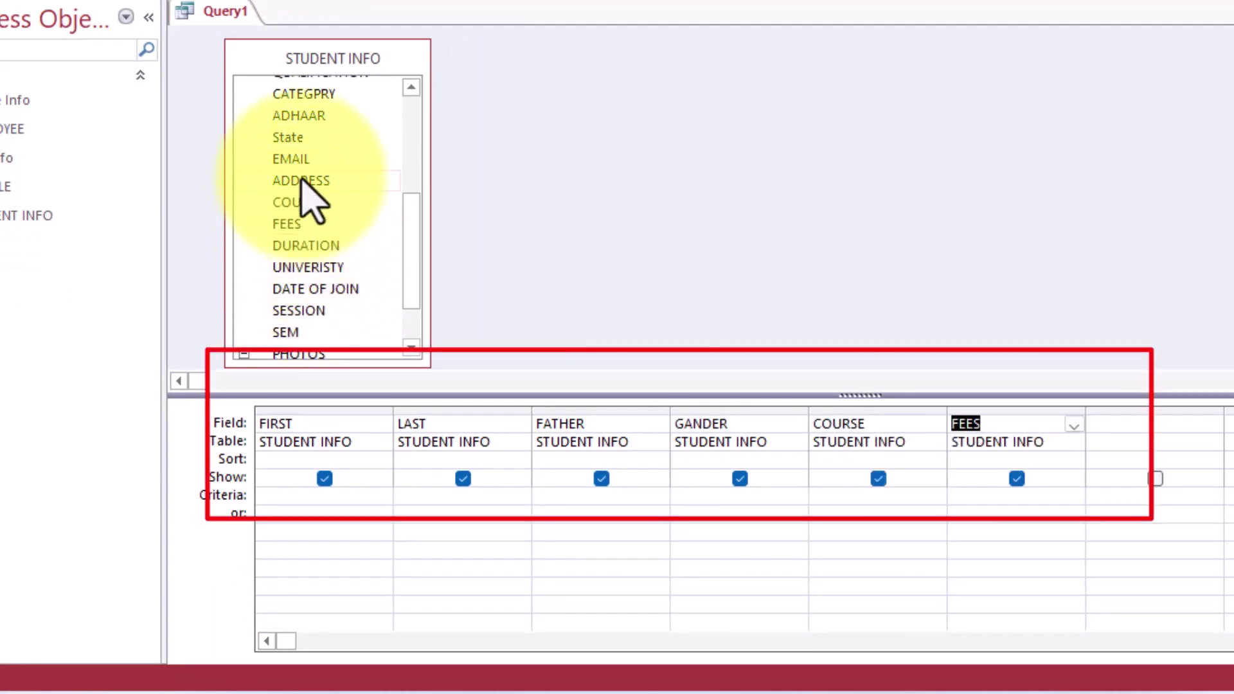
pyautogui.scroll(2, 310, 160)
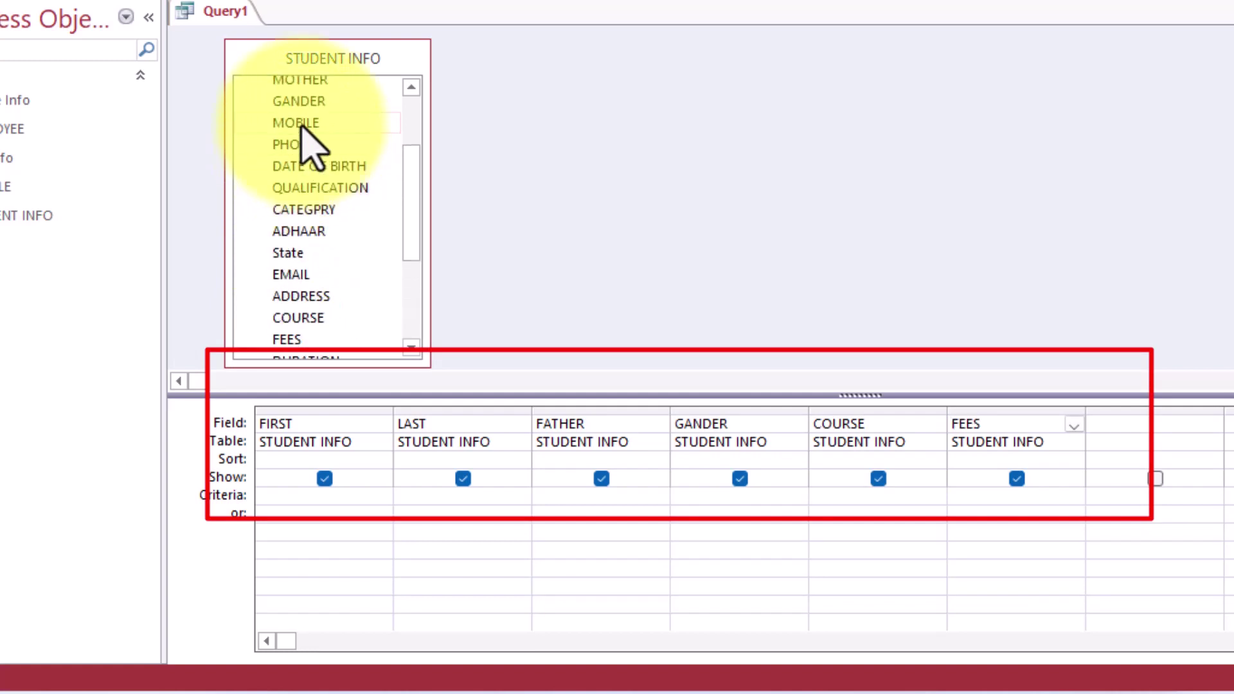
pyautogui.doubleClick(339, 125)
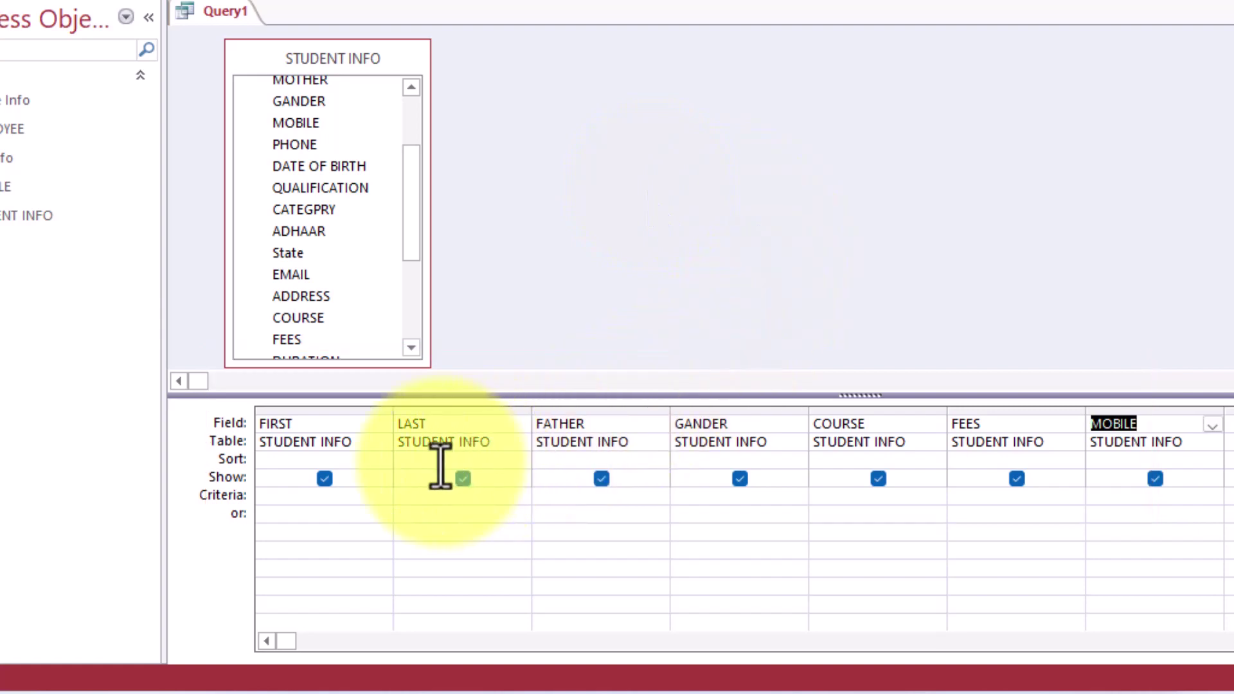
pyautogui.click(324, 236)
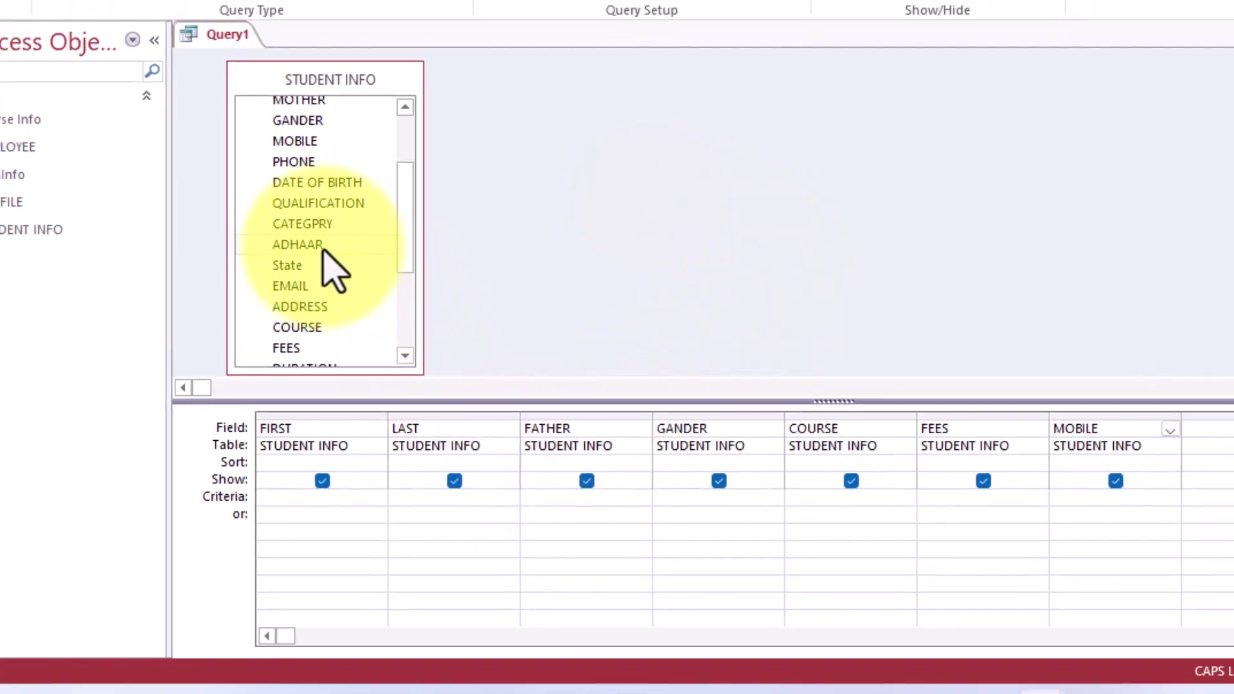
pyautogui.moveTo(324, 252); pyautogui.dragTo(1213, 452)
pyautogui.moveTo(1014, 470); pyautogui.dragTo(1014, 470)
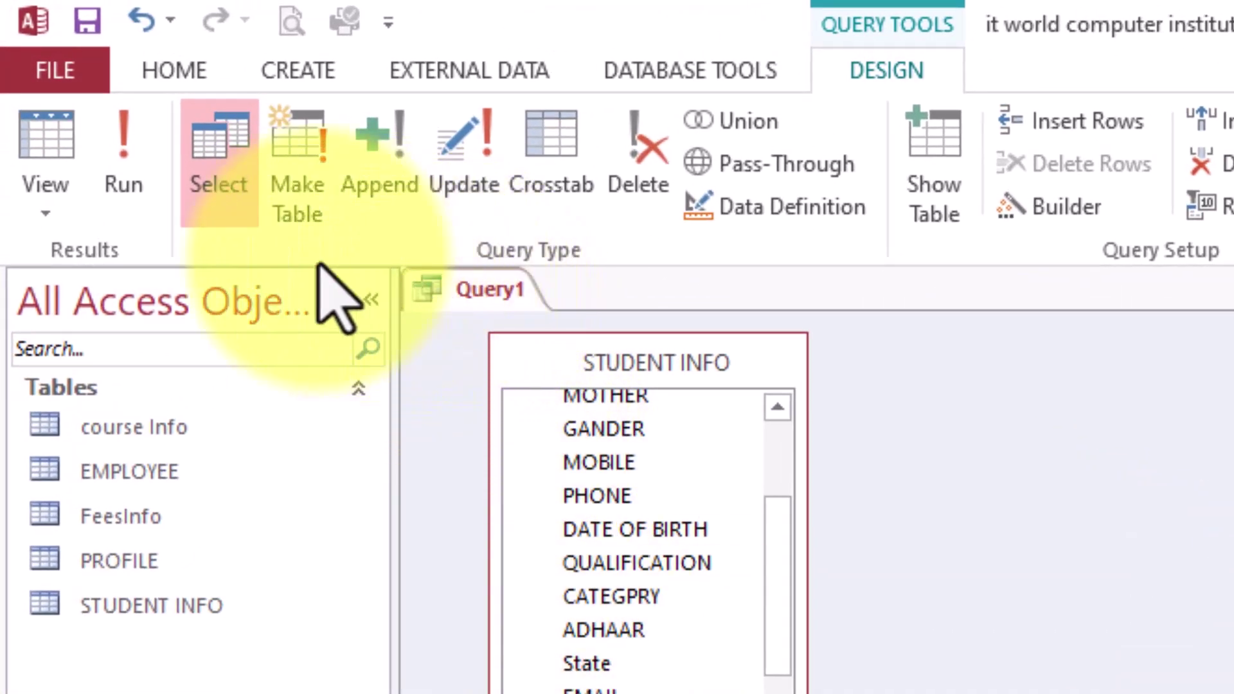
# Run the query to view its records, return to Design view and save it as "STDENT QRY".
pyautogui.click(123, 175)
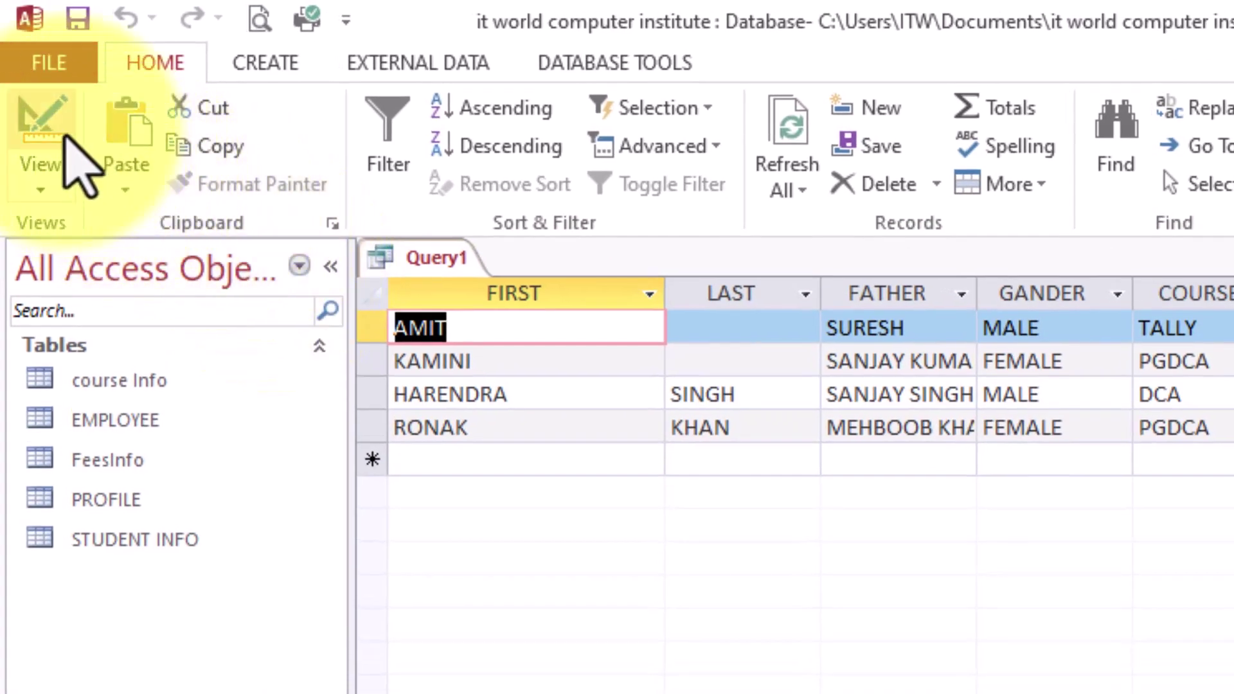
pyautogui.click(76, 164)
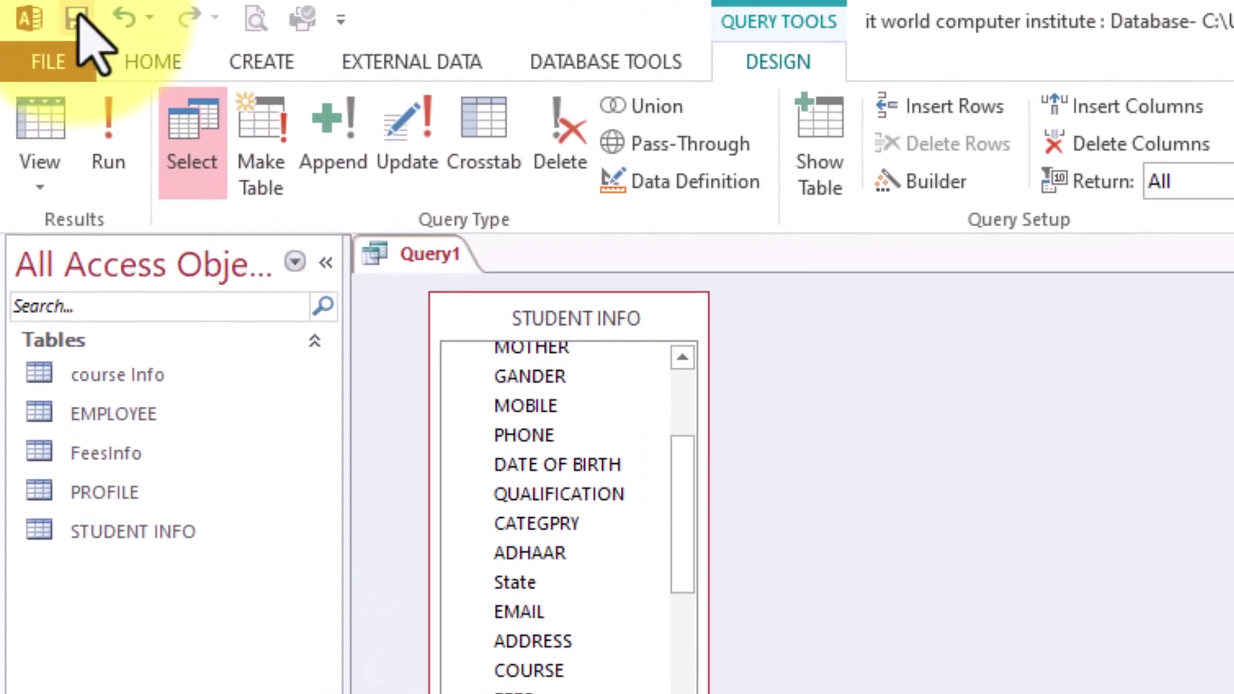
pyautogui.click(77, 18)
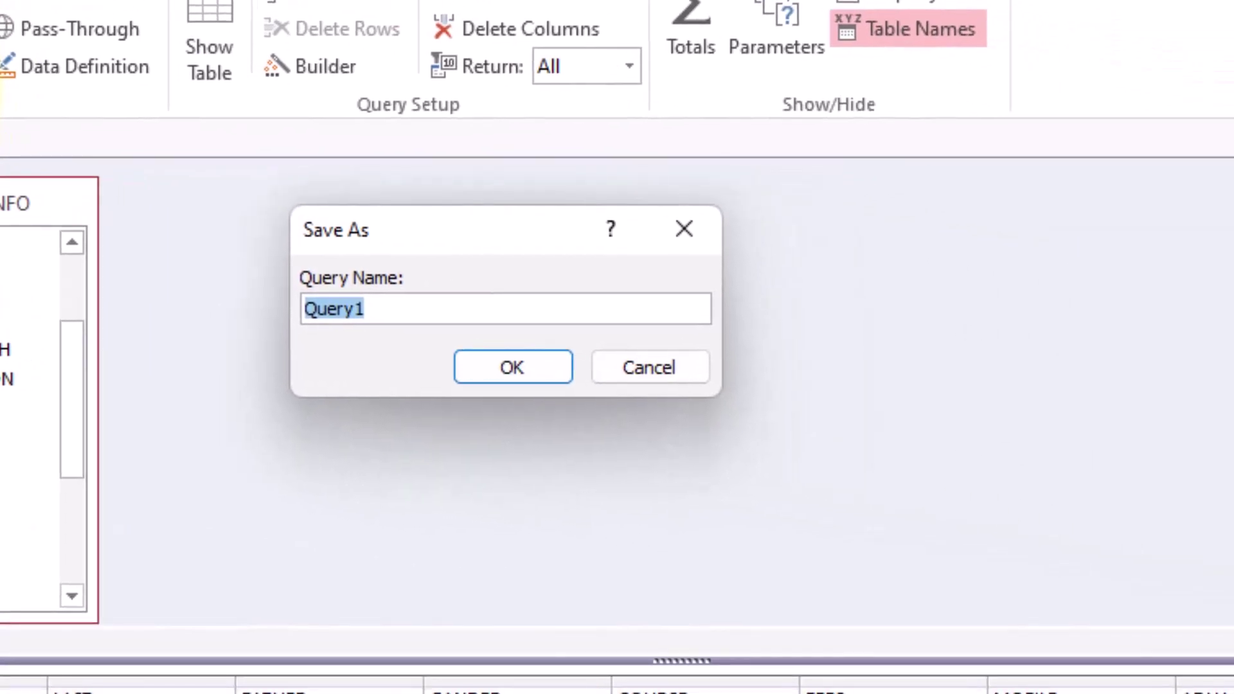
pyautogui.write('ST4DENT')
pyautogui.press('BackSpace')
pyautogui.press('BackSpace')
pyautogui.press('BackSpace')
pyautogui.press('BackSpace')
pyautogui.press('BackSpace')
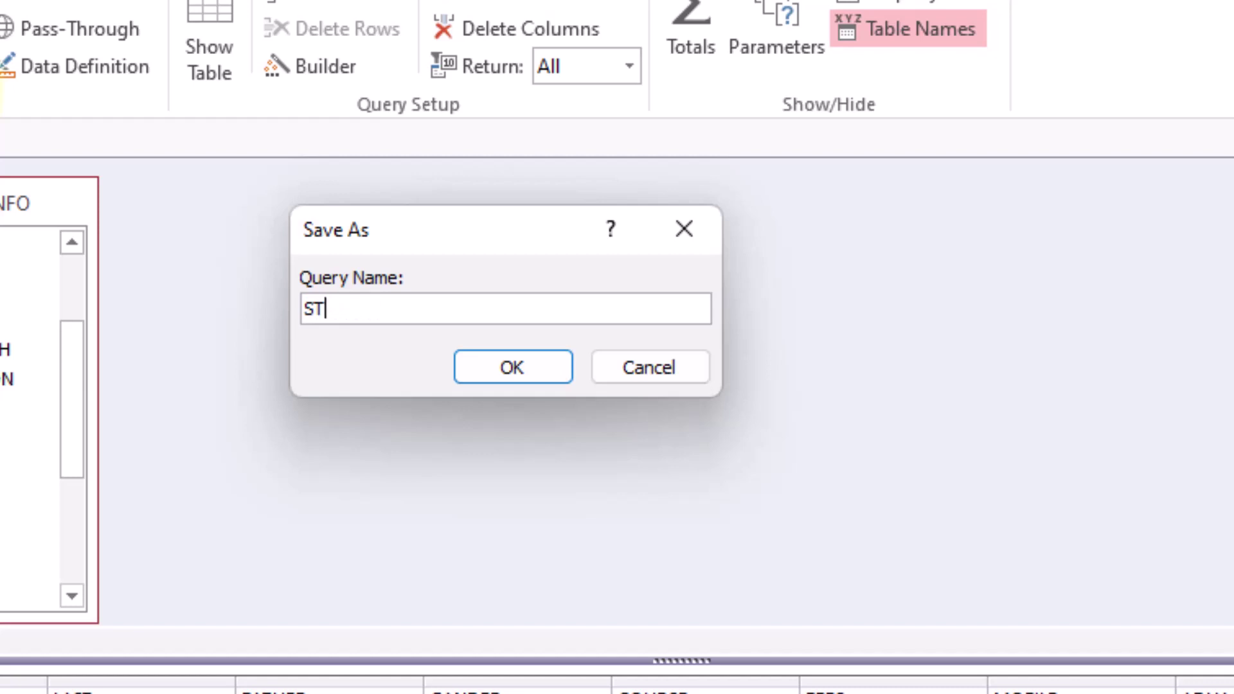
pyautogui.write('DENT  QRY')
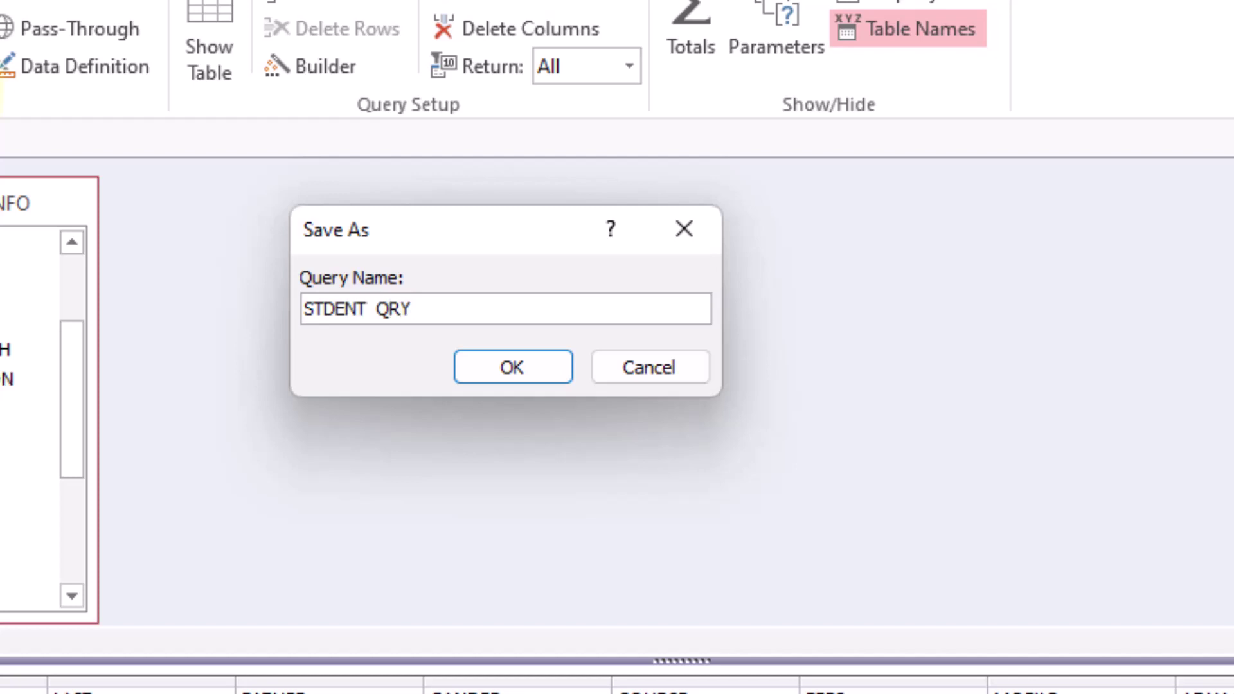
pyautogui.press('Return')
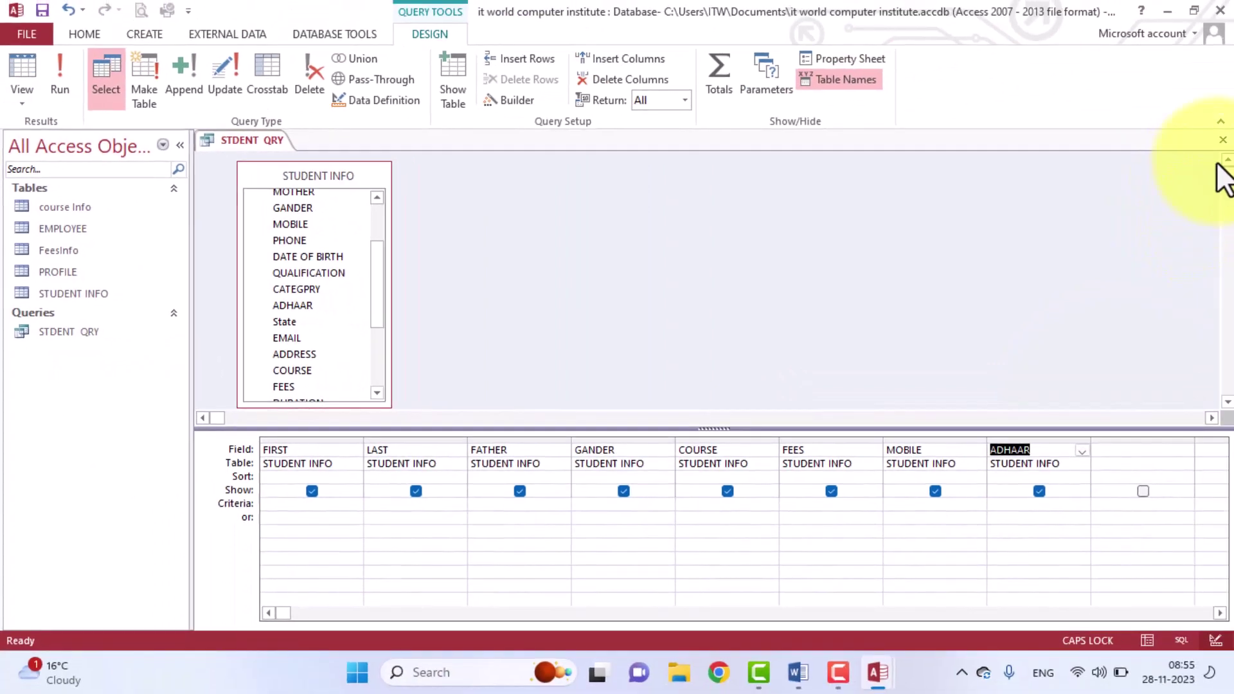
# Close the saved STDENT QRY query and reopen it to view its records.
pyautogui.click(1223, 139)
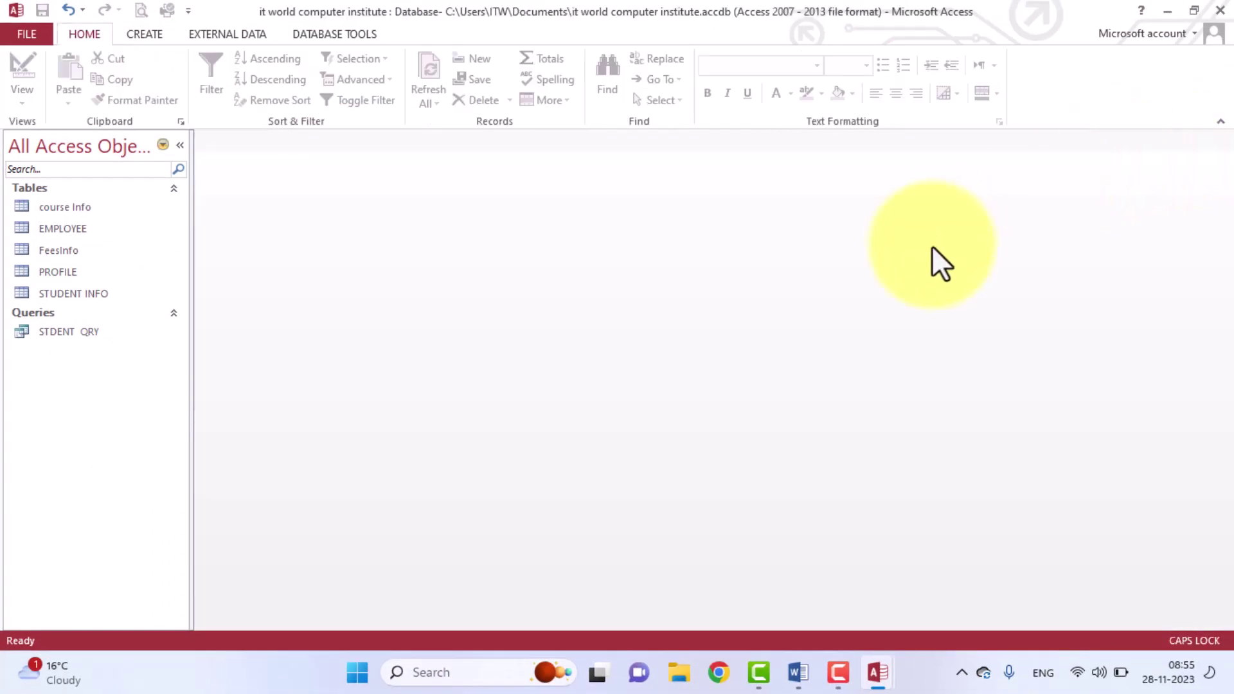
pyautogui.click(69, 335)
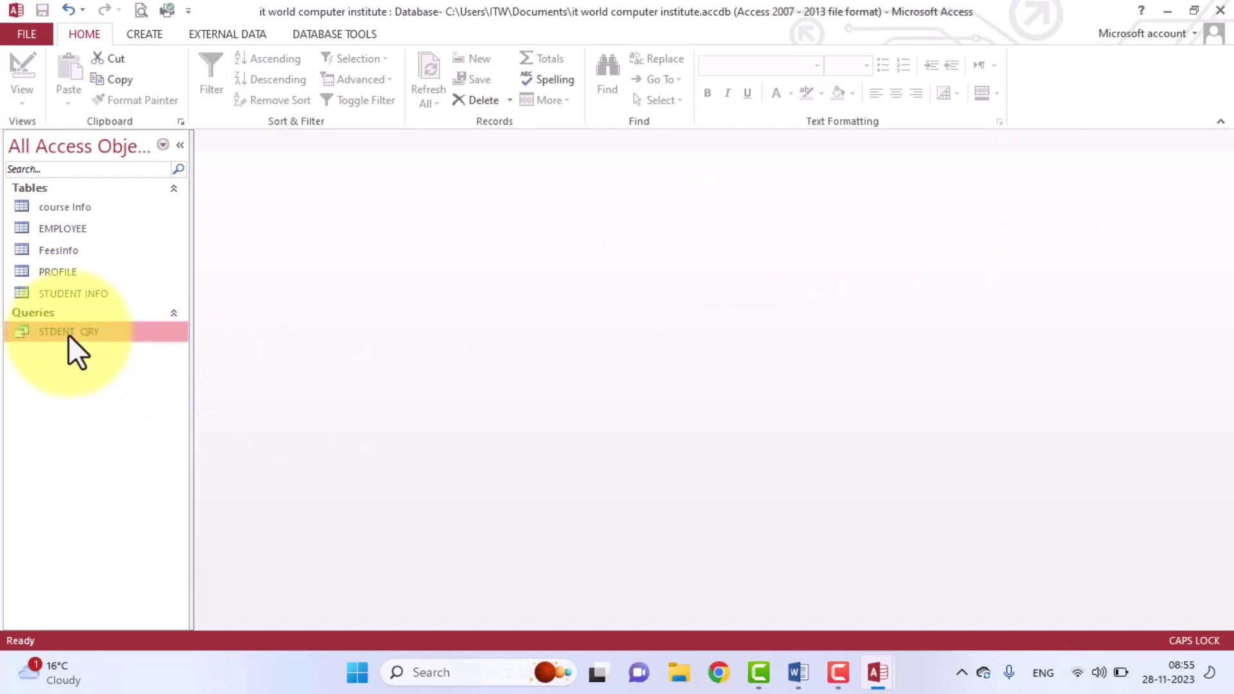
pyautogui.doubleClick(69, 334)
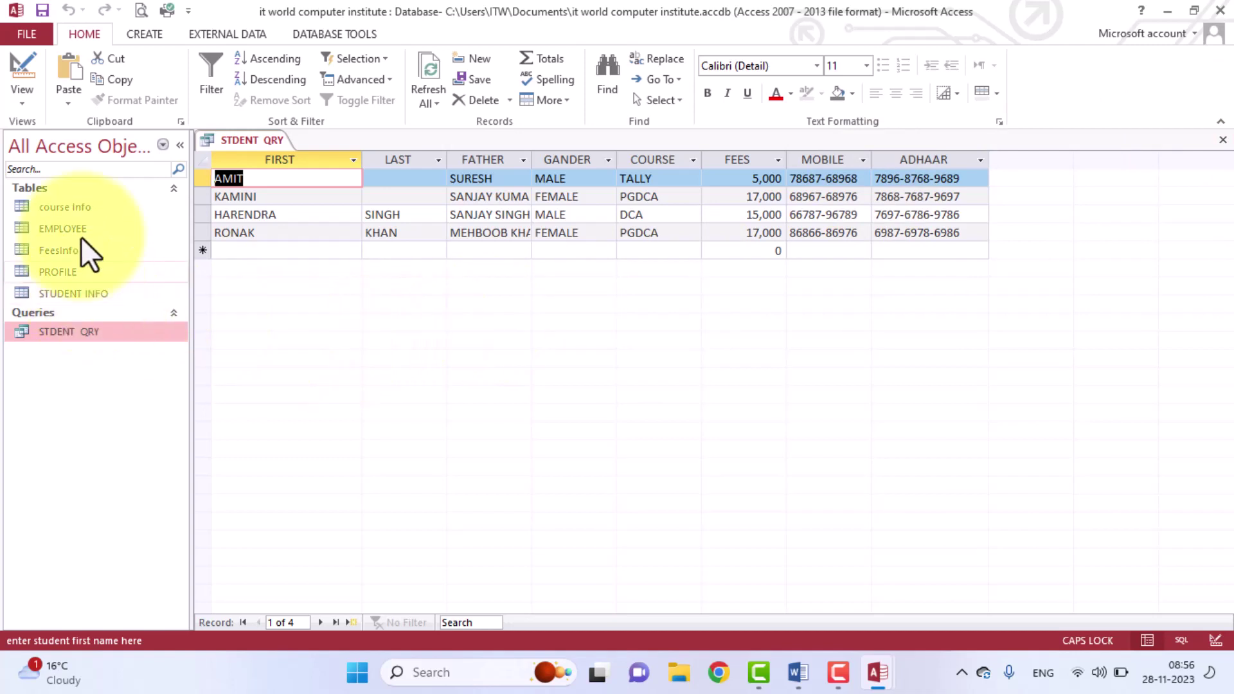
# Set the GANDER criteria to MALE in Design view and run the query.
pyautogui.click(26, 84)
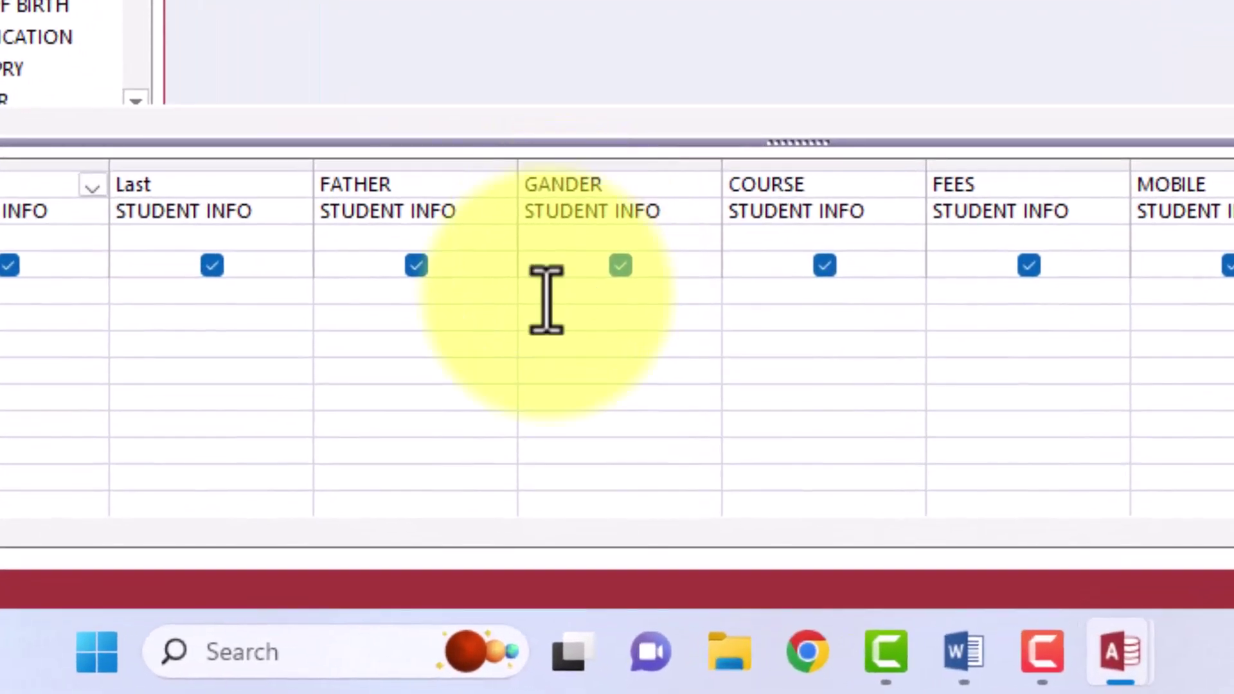
pyautogui.click(546, 292)
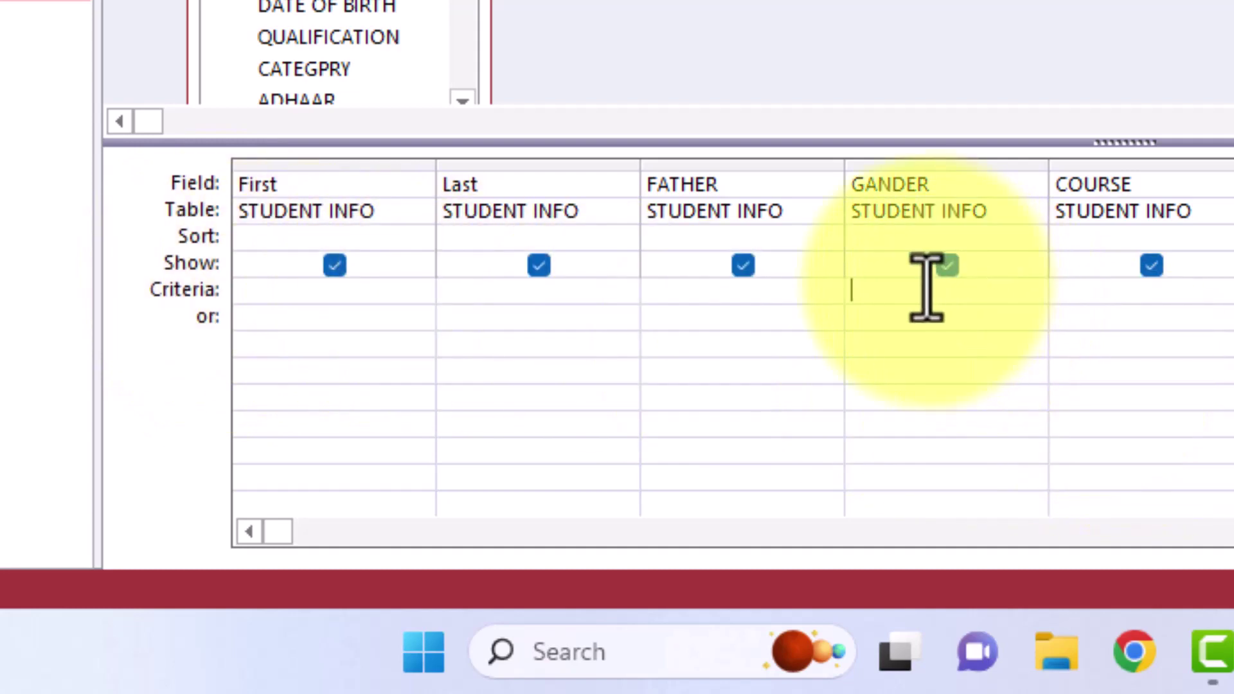
pyautogui.write('MALE')
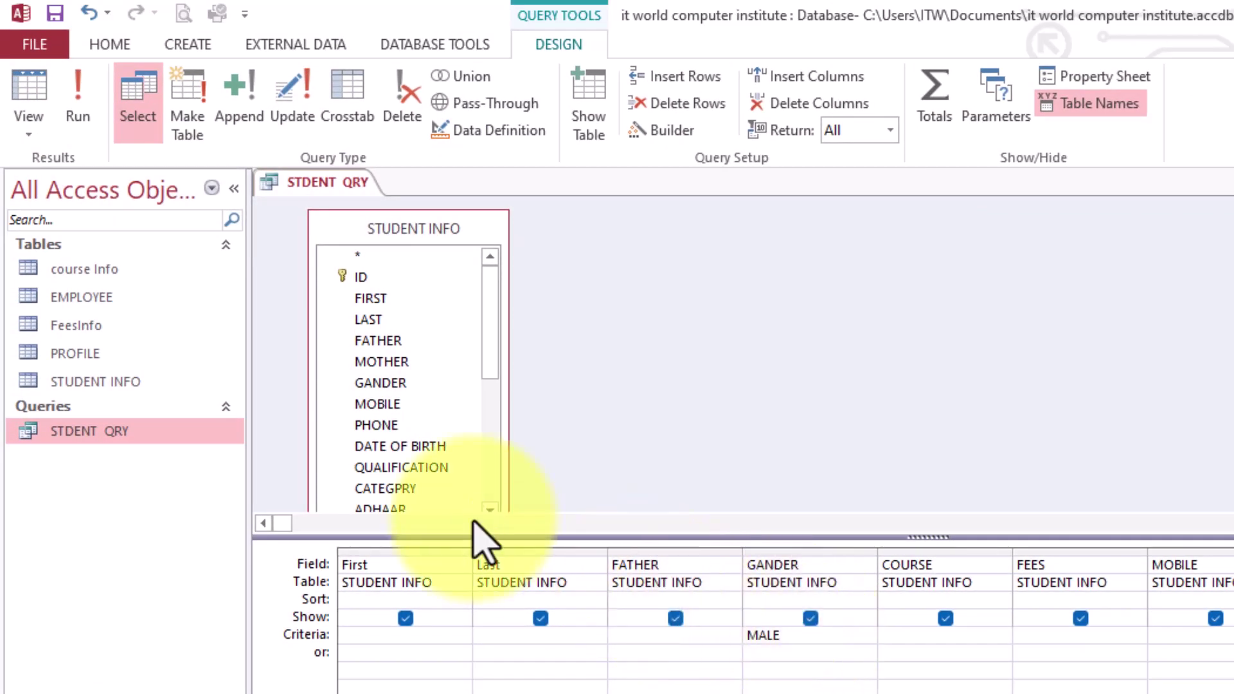
pyautogui.click(75, 103)
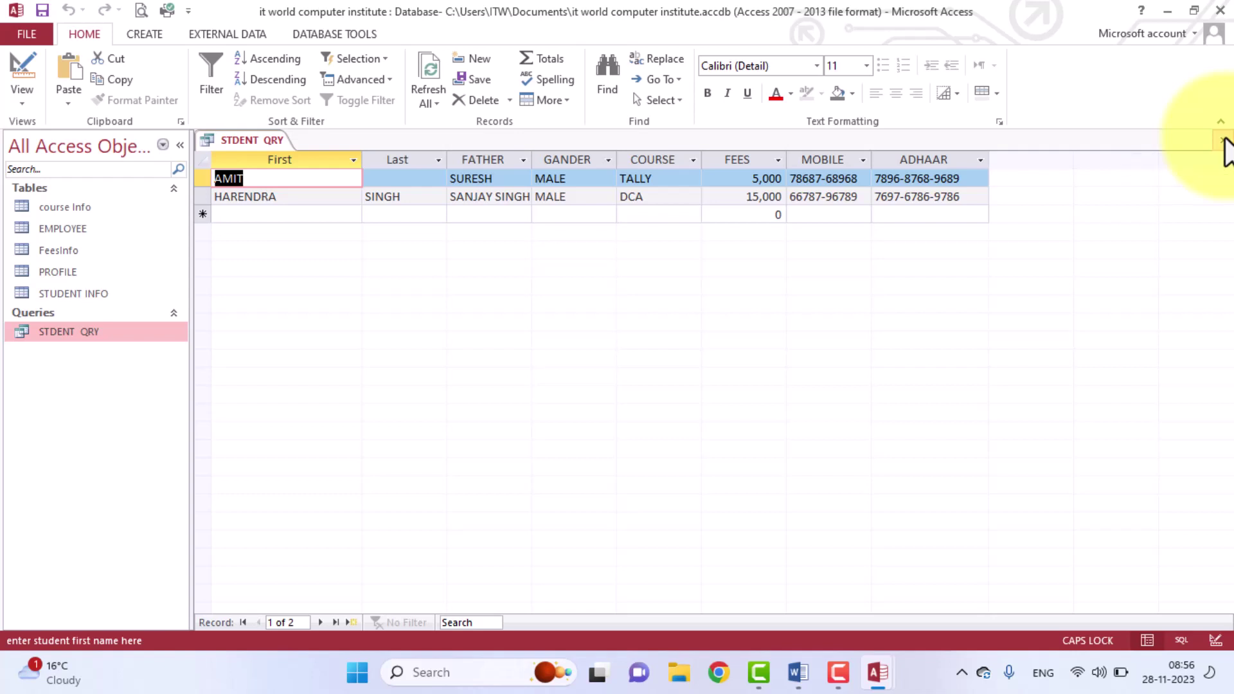
# Close STDENT QRY with its design changes saved and reopen it in Design view.
pyautogui.click(1224, 140)
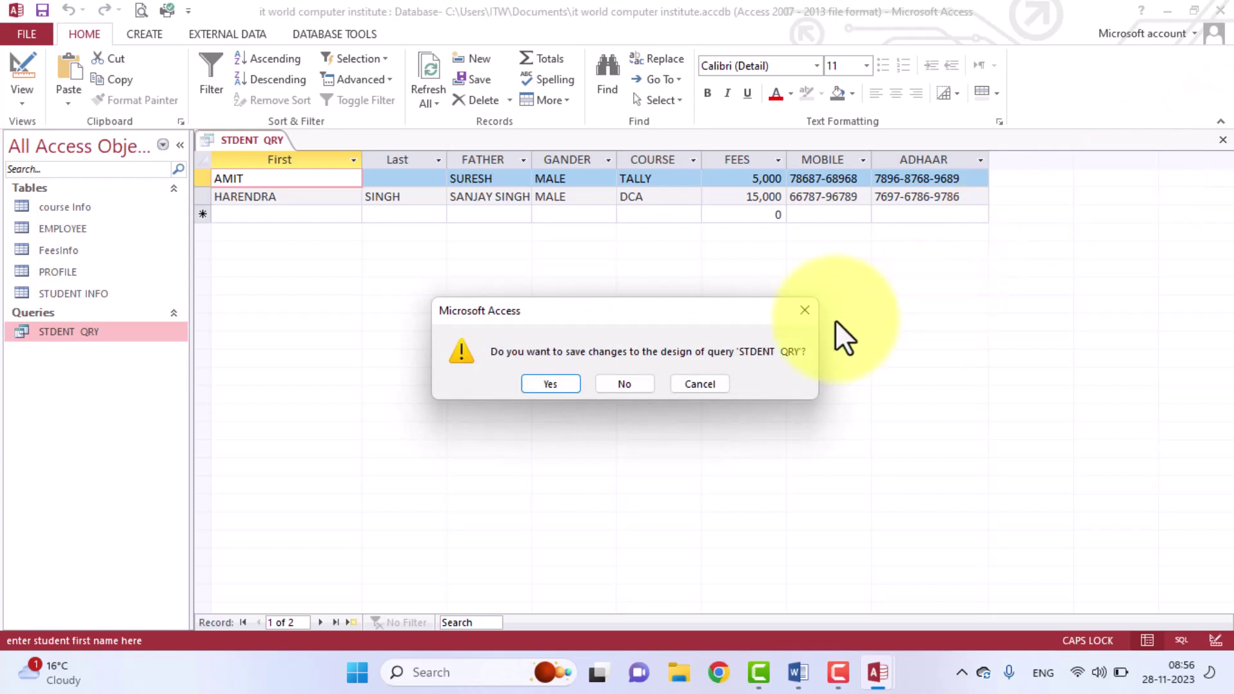
pyautogui.click(579, 392)
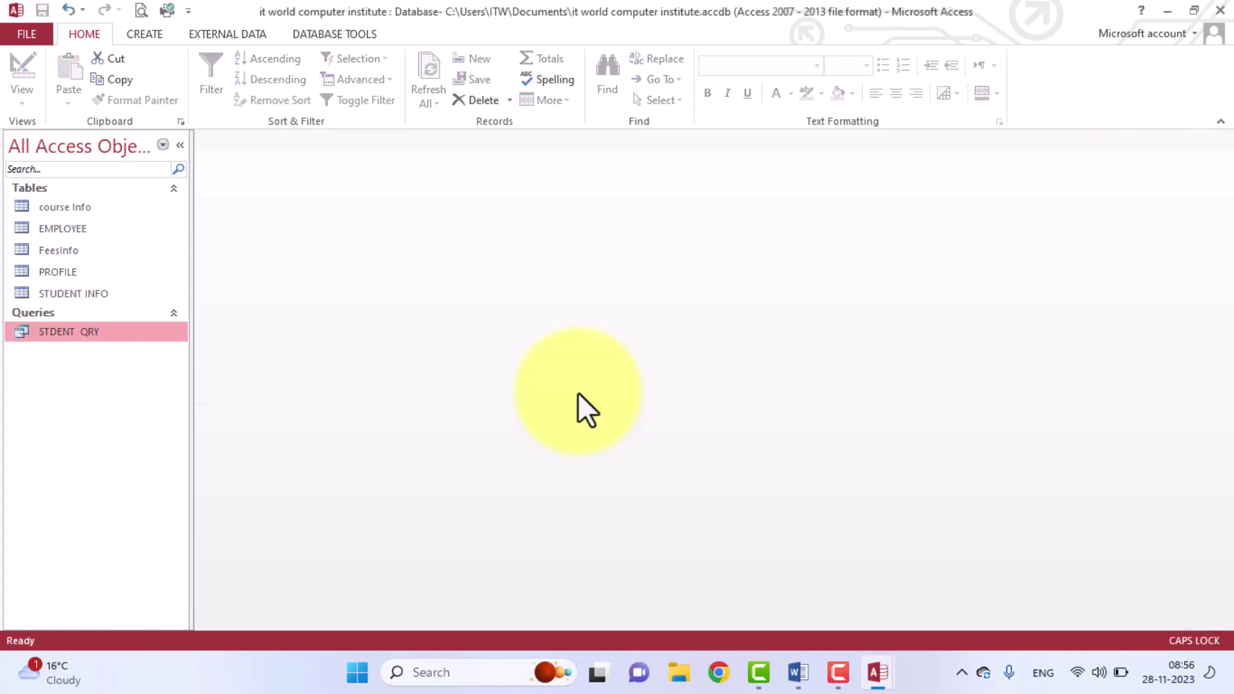
pyautogui.rightClick(60, 333)
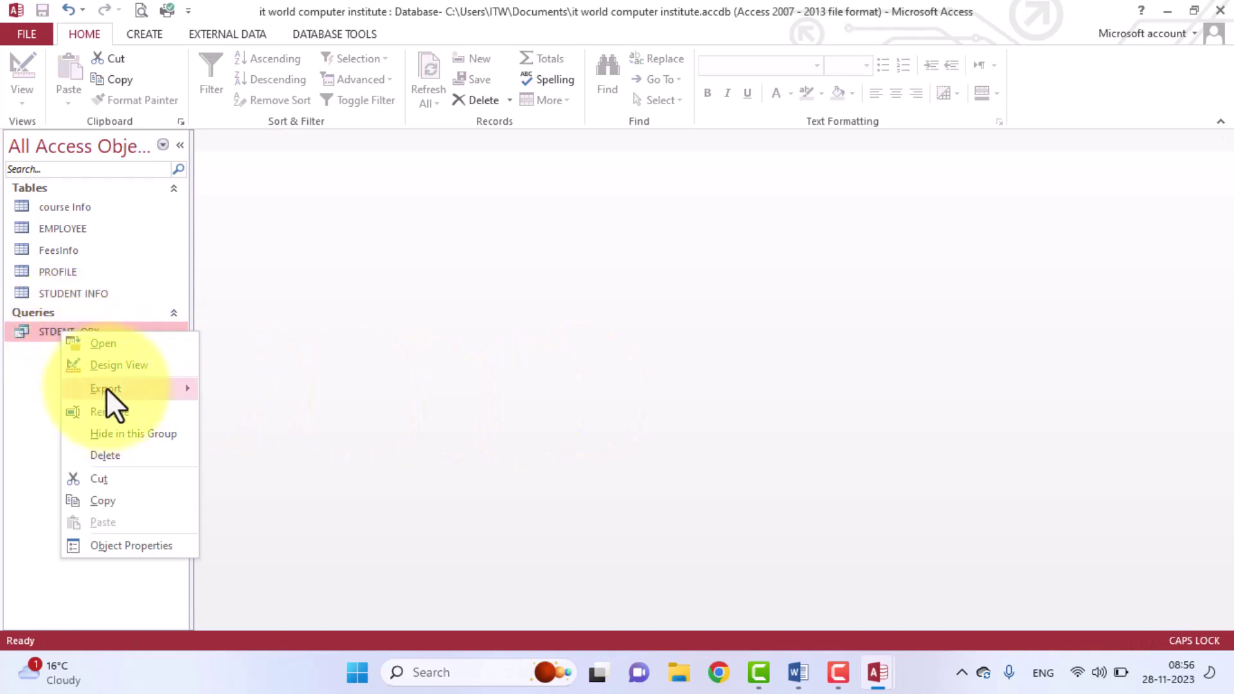
pyautogui.click(108, 366)
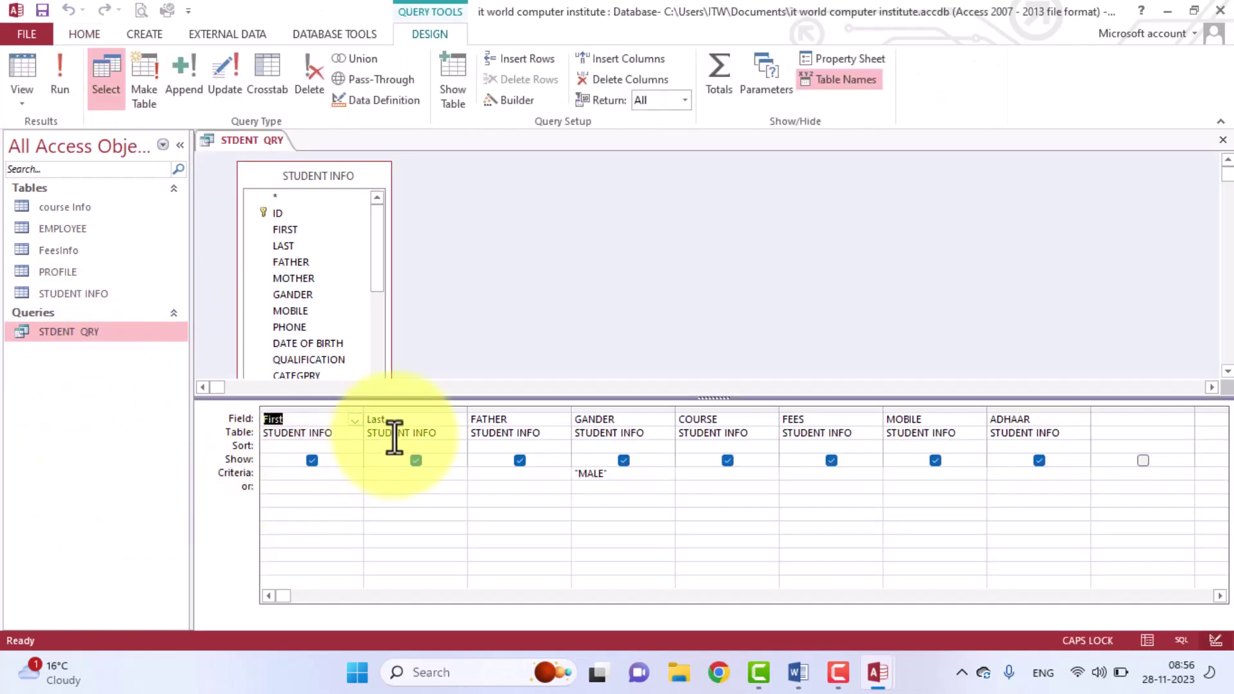
# Delete every field column from the query grid, starting with ADHAAR and ending with First.
pyautogui.click(1010, 407)
pyautogui.press('Delete')
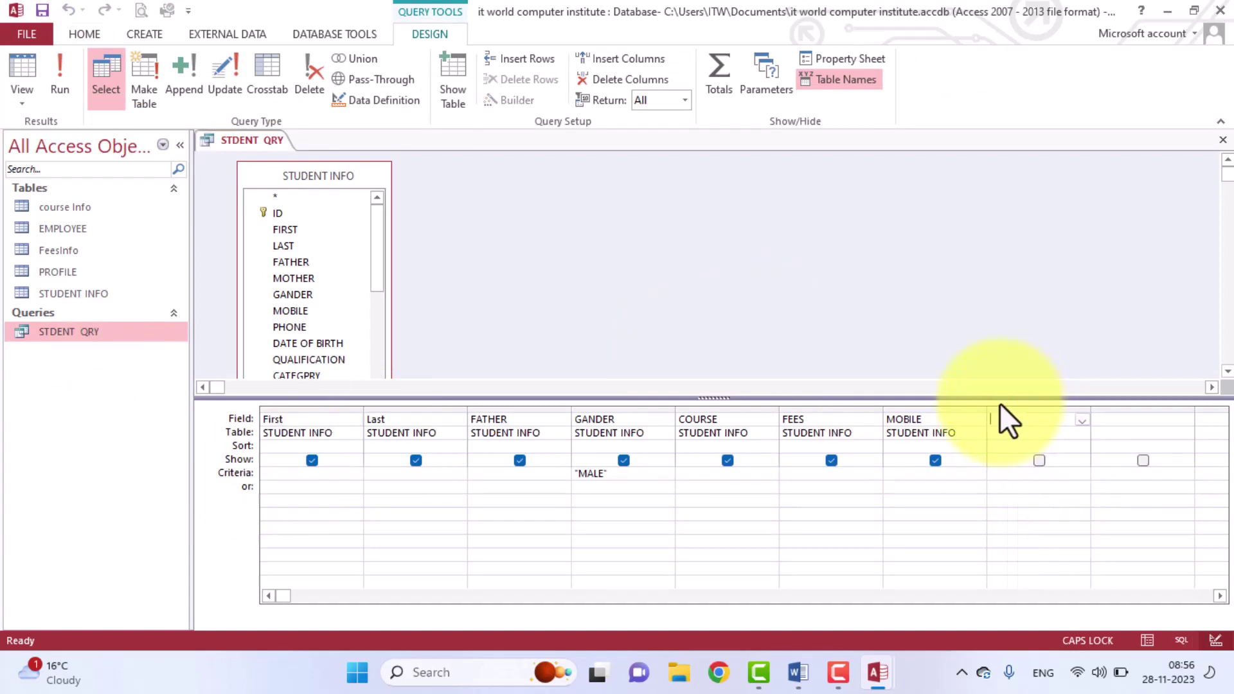
pyautogui.click(950, 407)
pyautogui.press('Delete')
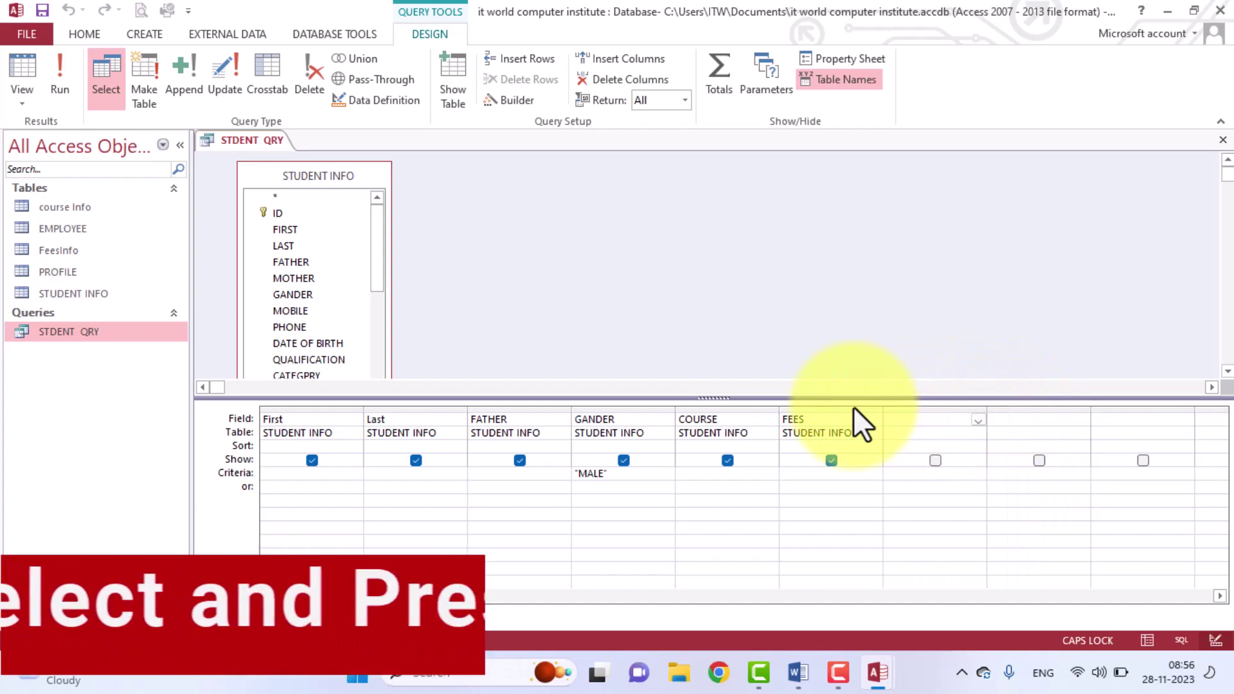
pyautogui.click(850, 407)
pyautogui.press('Delete')
pyautogui.click(713, 407)
pyautogui.press('Delete')
pyautogui.click(664, 407)
pyautogui.press('Delete')
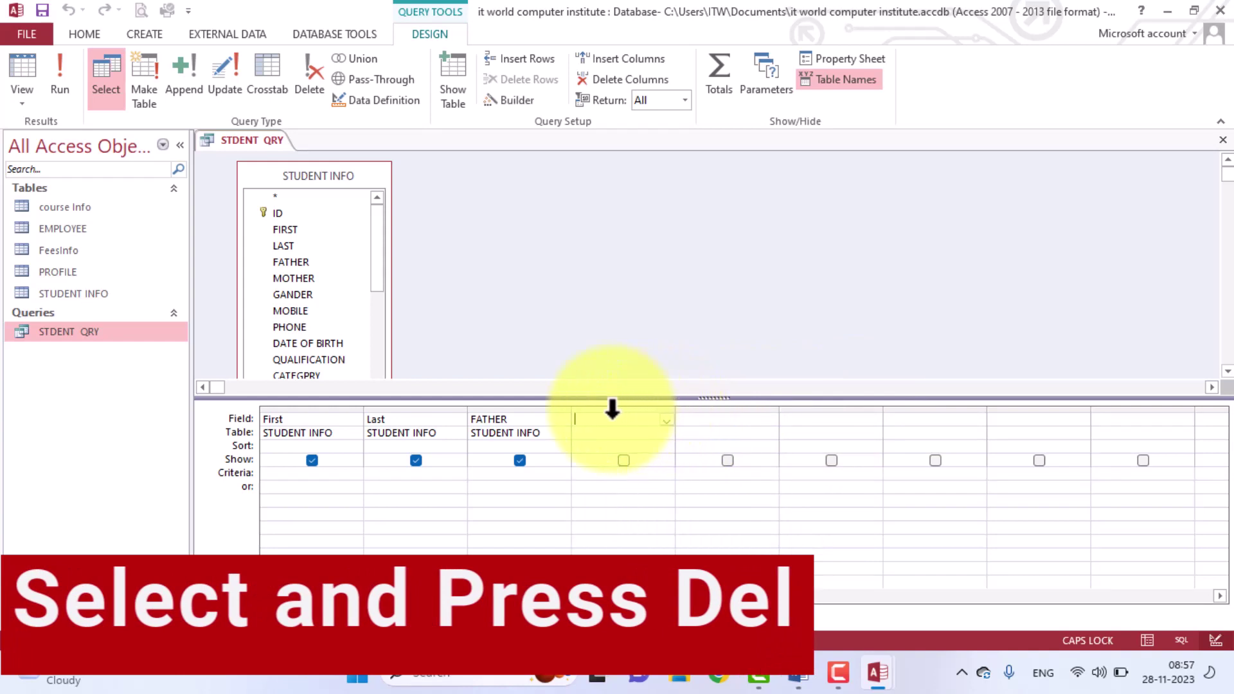
pyautogui.click(524, 408)
pyautogui.press('Delete')
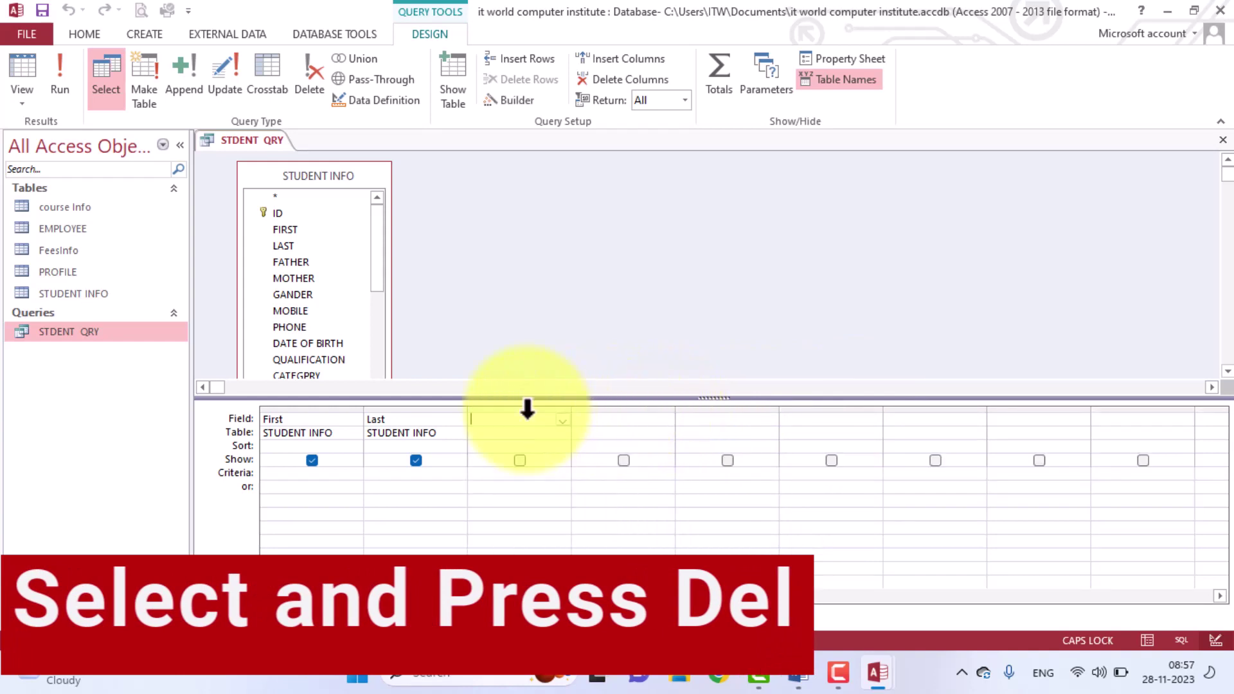
pyautogui.click(386, 407)
pyautogui.press('Delete')
pyautogui.click(320, 407)
pyautogui.press('Delete')
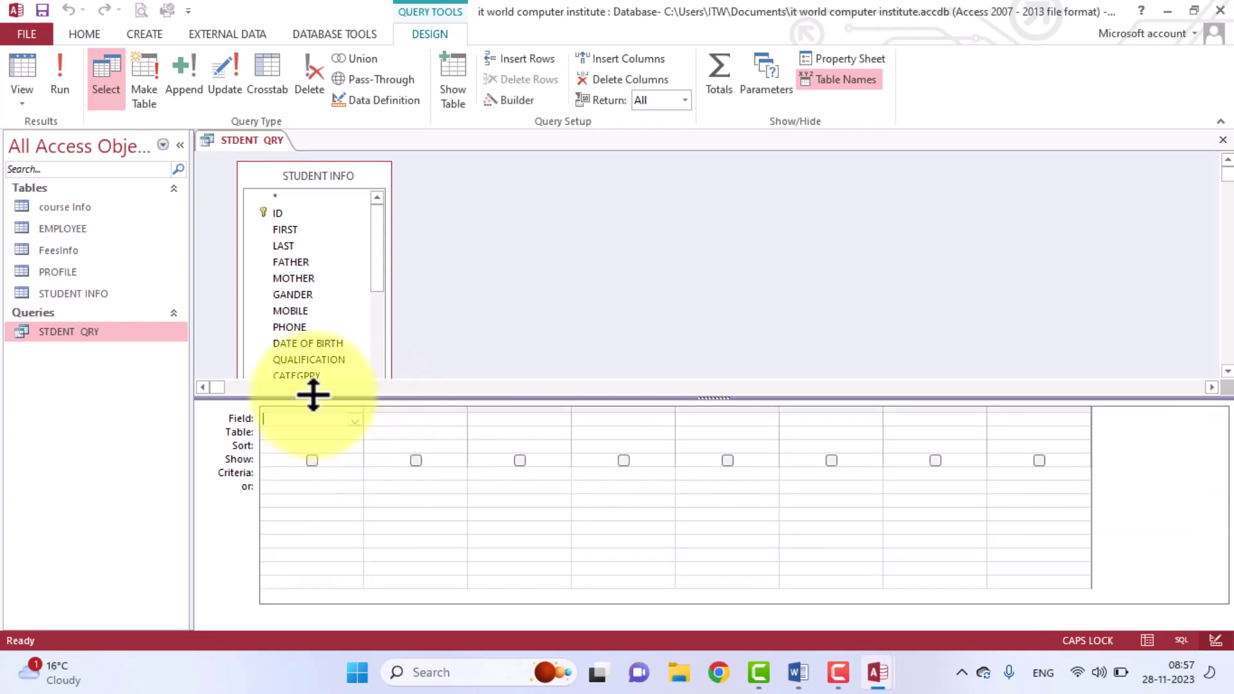
# Add all STUDENT INFO fields to the empty query grid with the table's asterisk (*) entry.
pyautogui.doubleClick(283, 195)
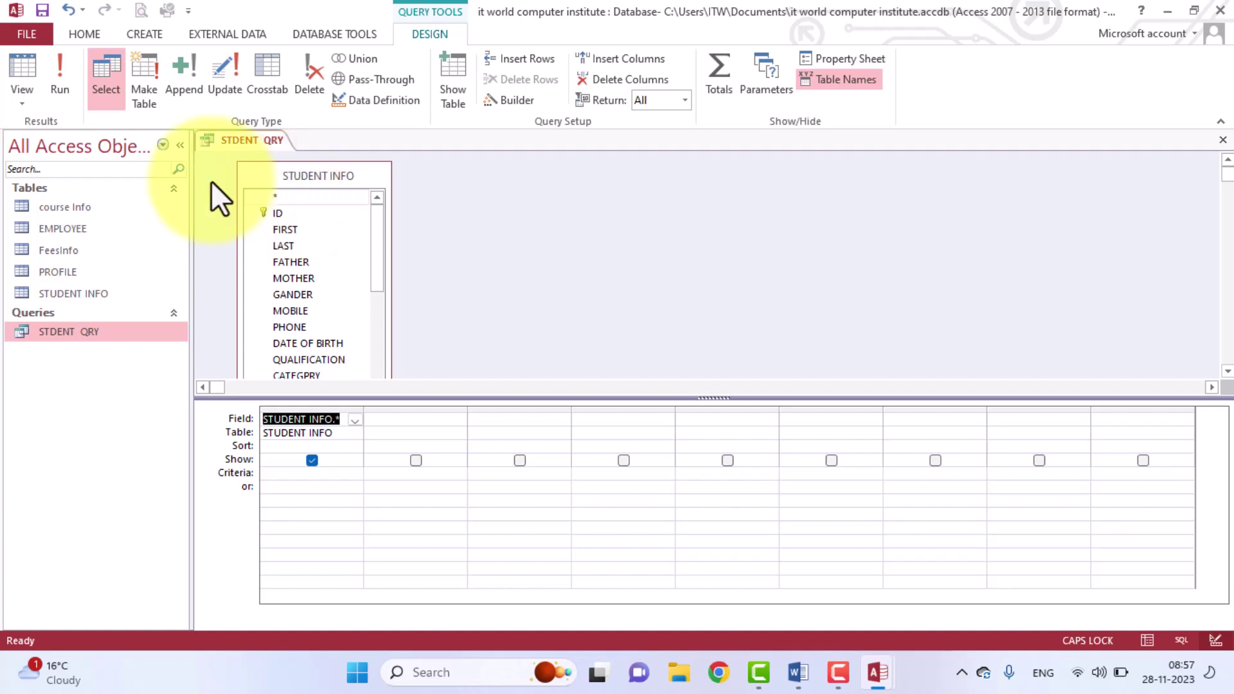
# Preview the query's records in Datasheet view, return to Design view and widen the empty second column of the query grid.
pyautogui.click(26, 62)
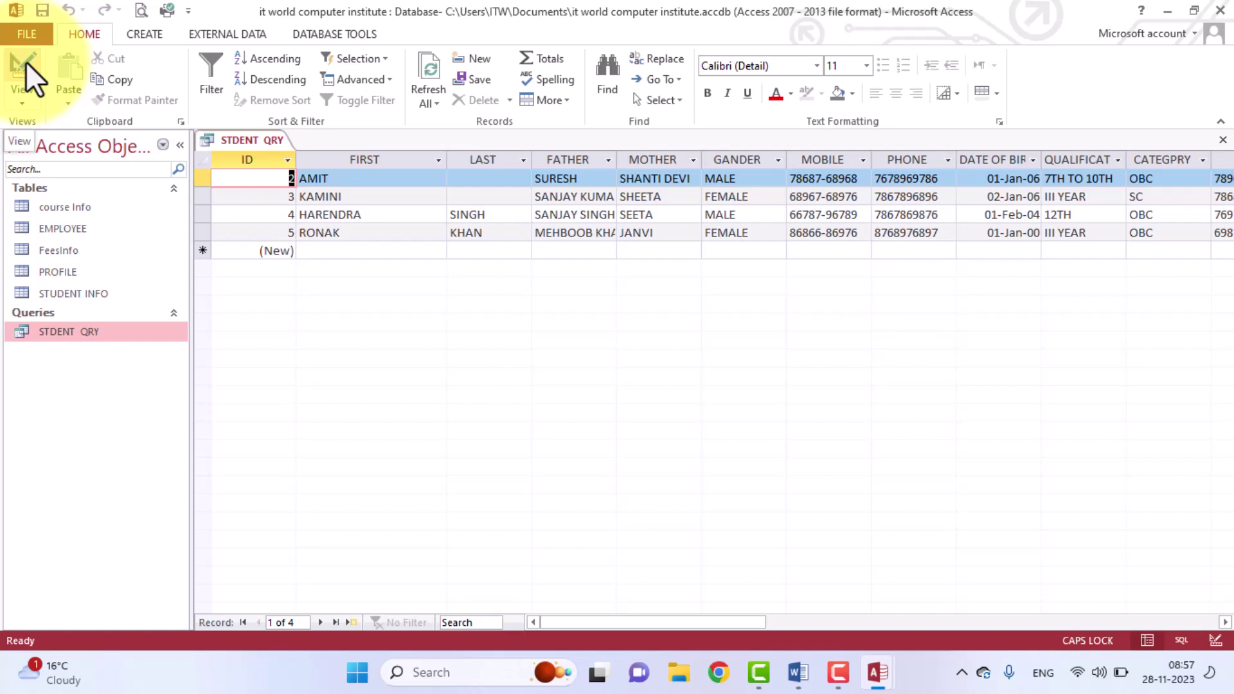
pyautogui.click(26, 60)
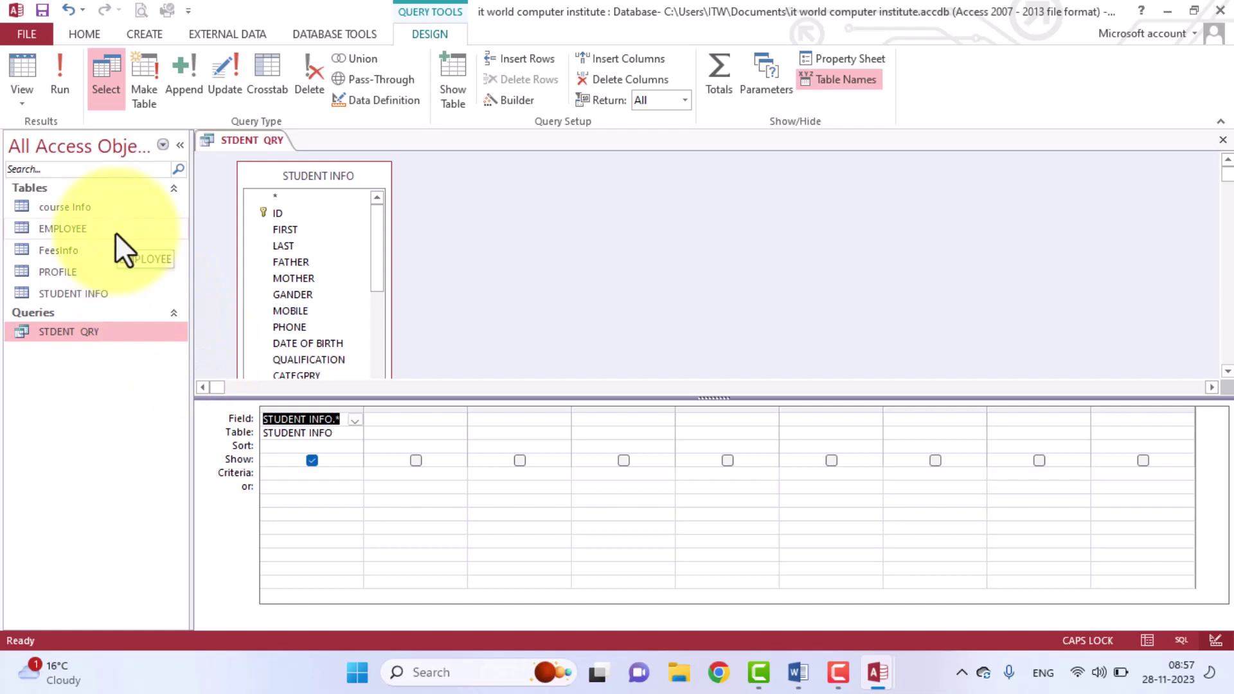
pyautogui.click(400, 419)
pyautogui.click(399, 419)
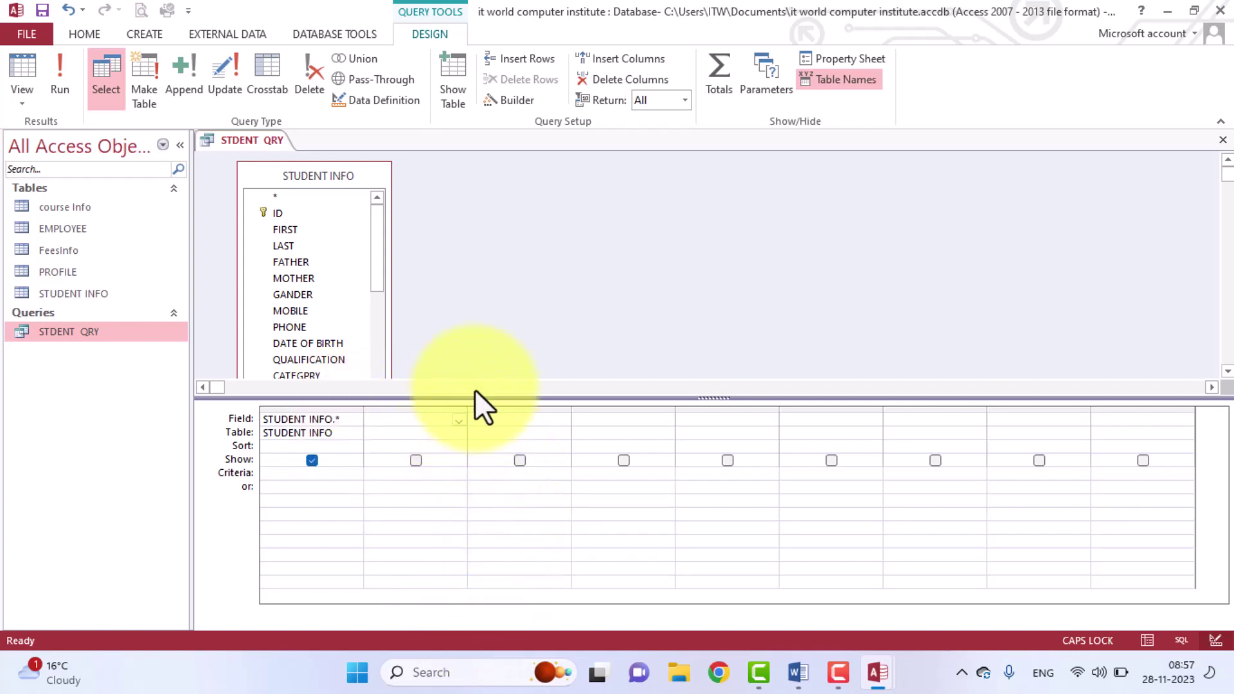
pyautogui.moveTo(468, 410); pyautogui.dragTo(588, 410)
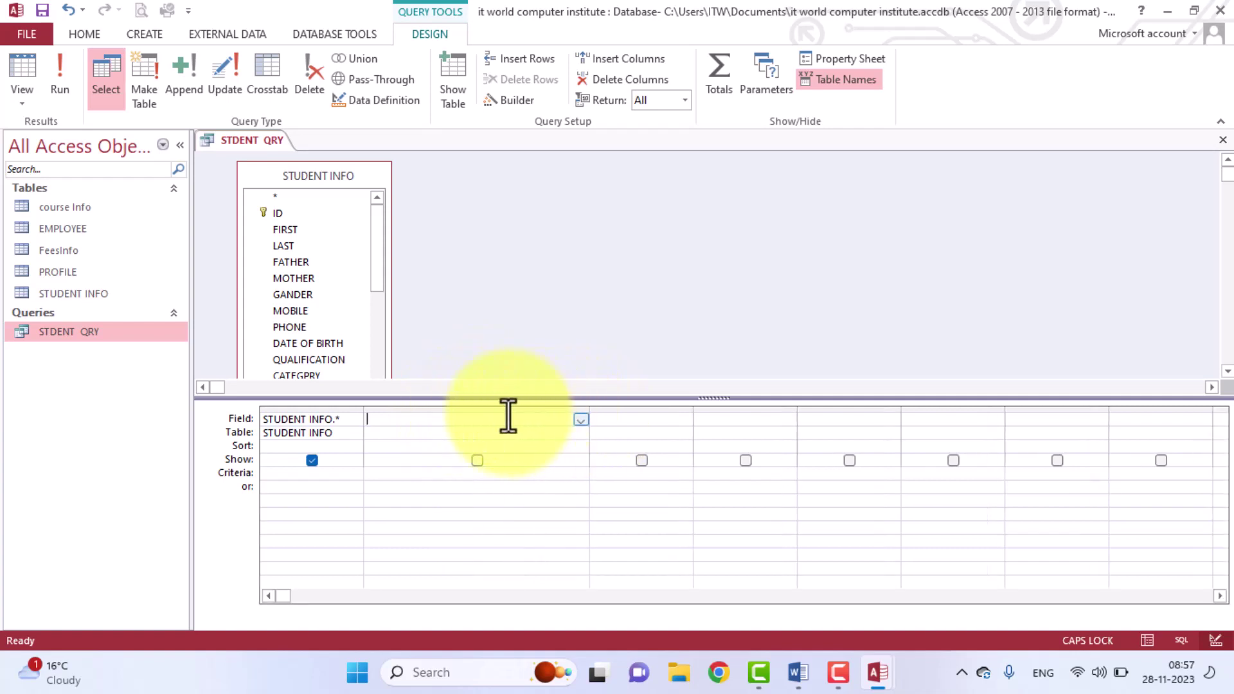
# Enter the calculated field label "Student Name:" in the Field row of the widened second column.
pyautogui.click(481, 432)
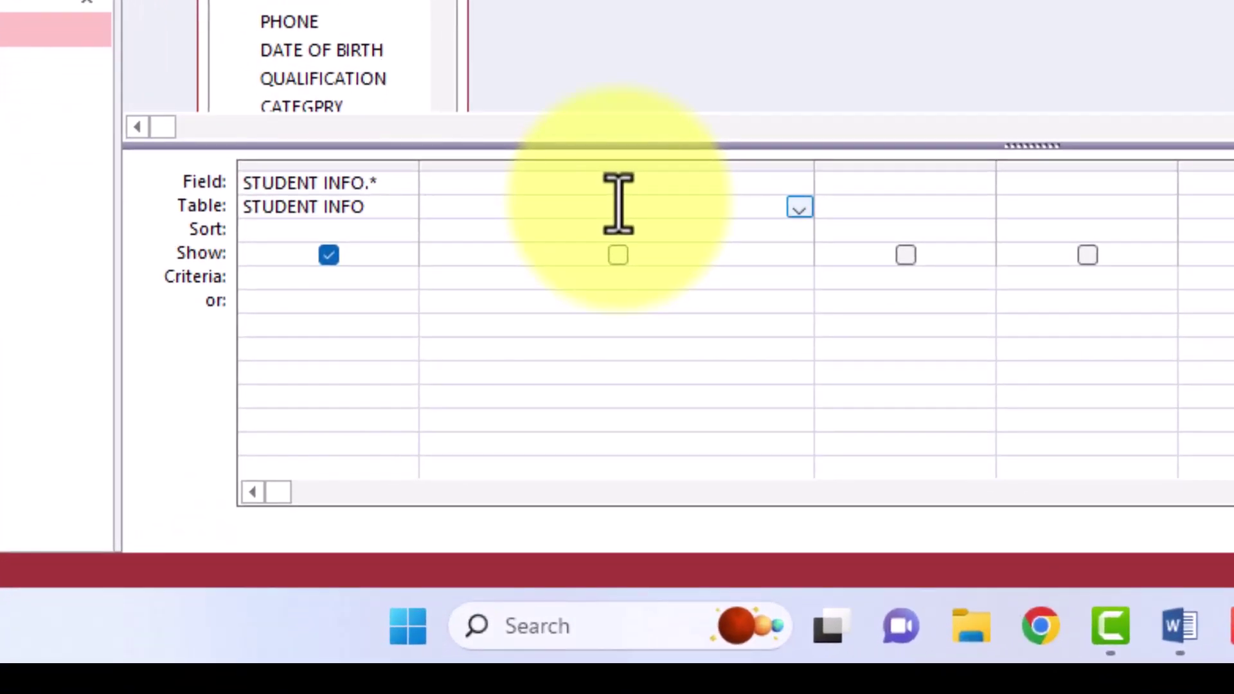
pyautogui.click(618, 191)
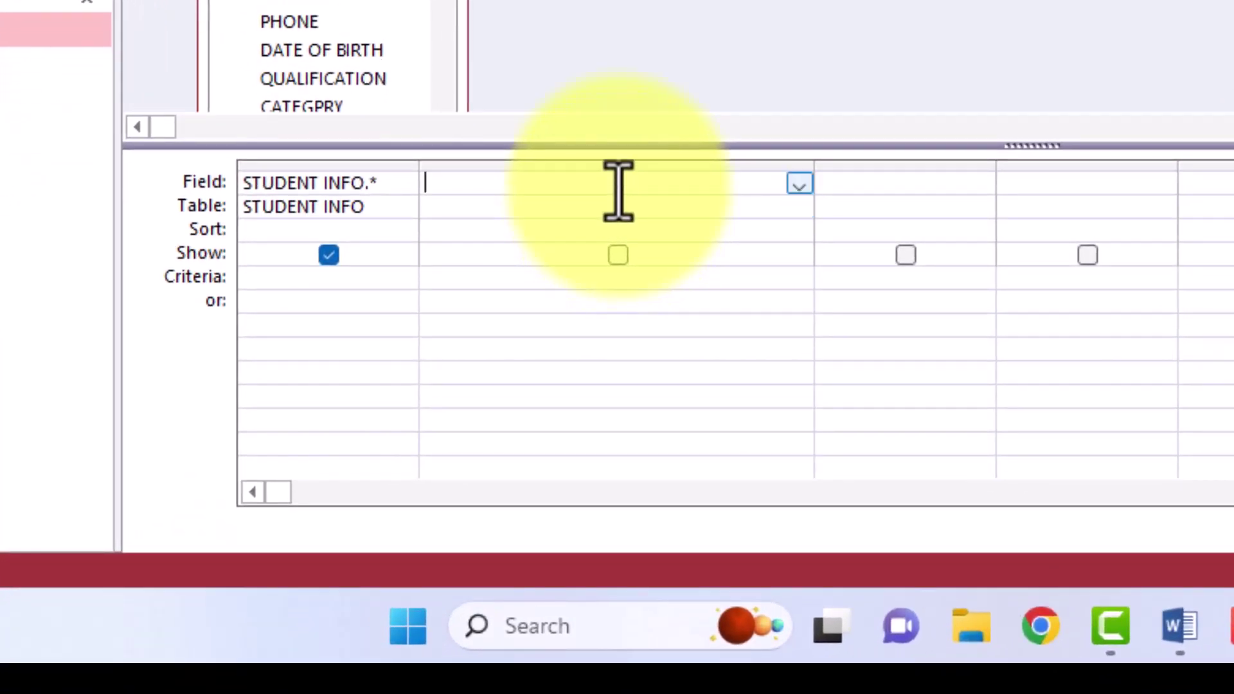
pyautogui.write('STU')
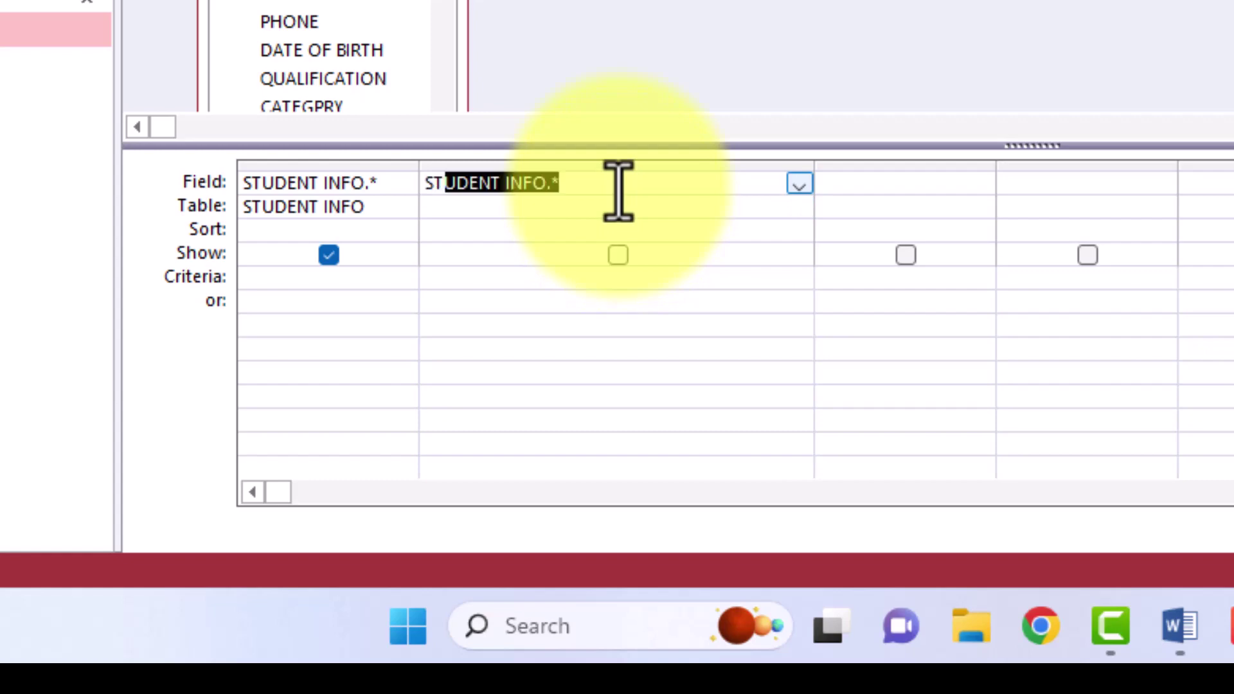
pyautogui.write('DEN')
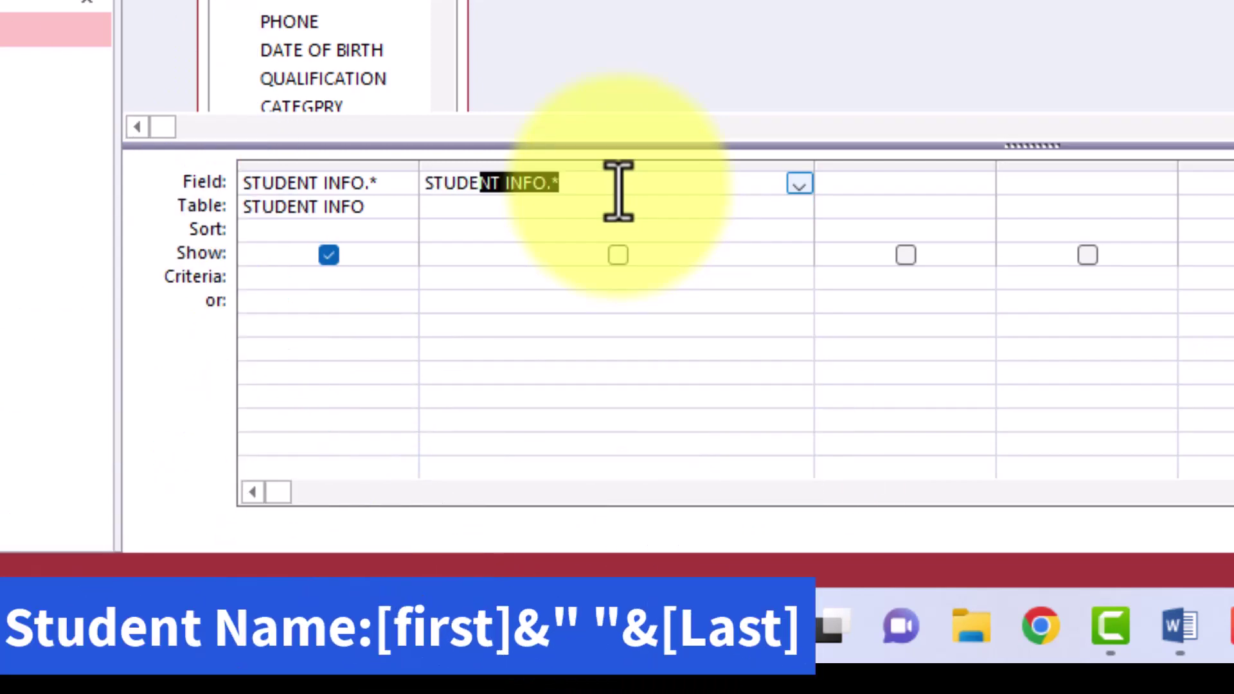
pyautogui.press('Delete')
pyautogui.press('BackSpace')
pyautogui.press('BackSpace')
pyautogui.press('BackSpace')
pyautogui.press('BackSpace')
pyautogui.press('BackSpace')
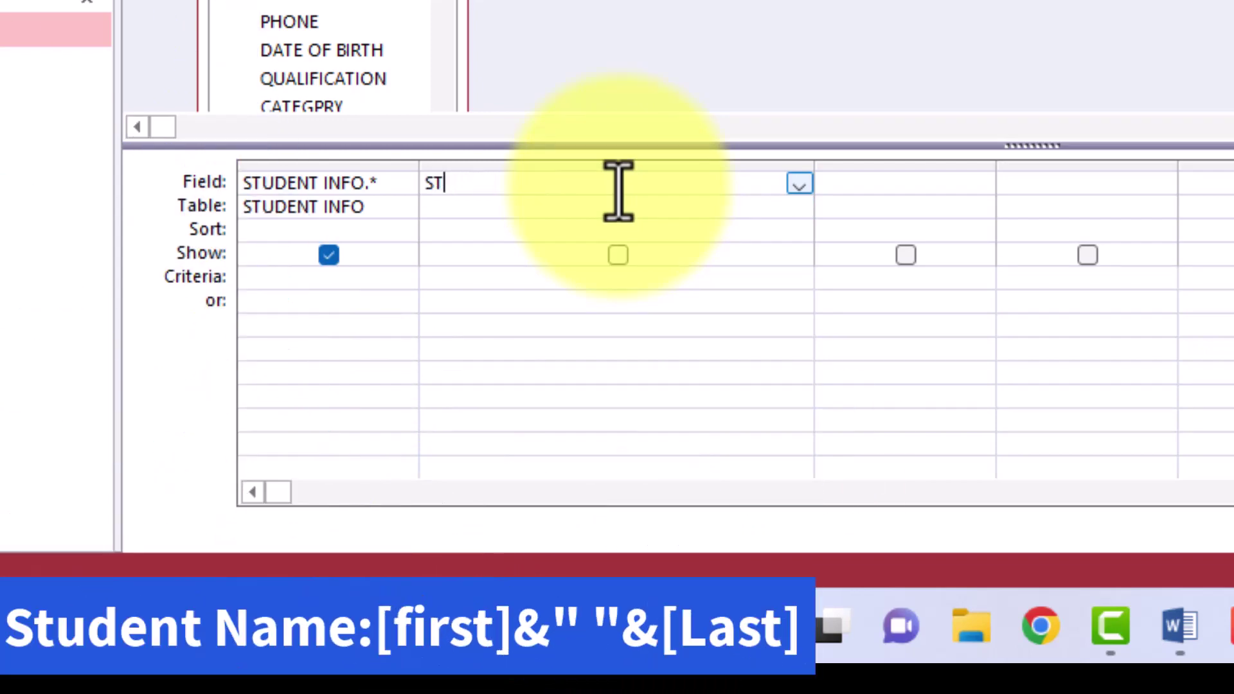
pyautogui.write('tude')
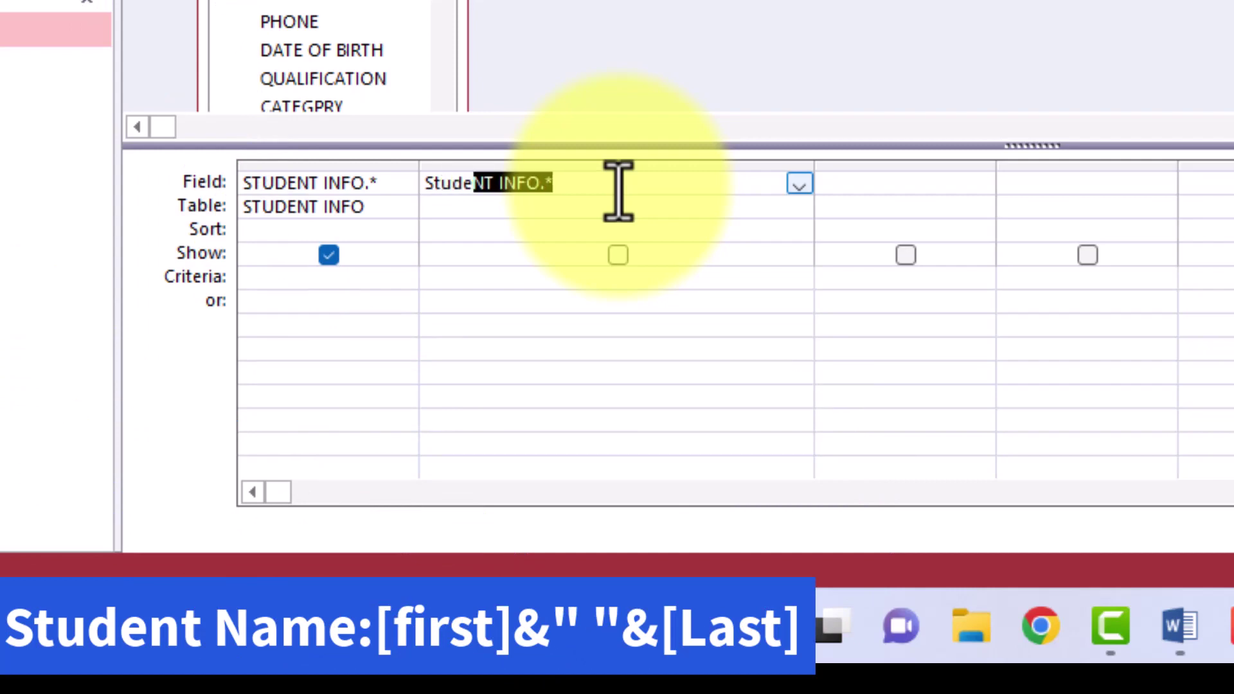
pyautogui.write('nt Name')
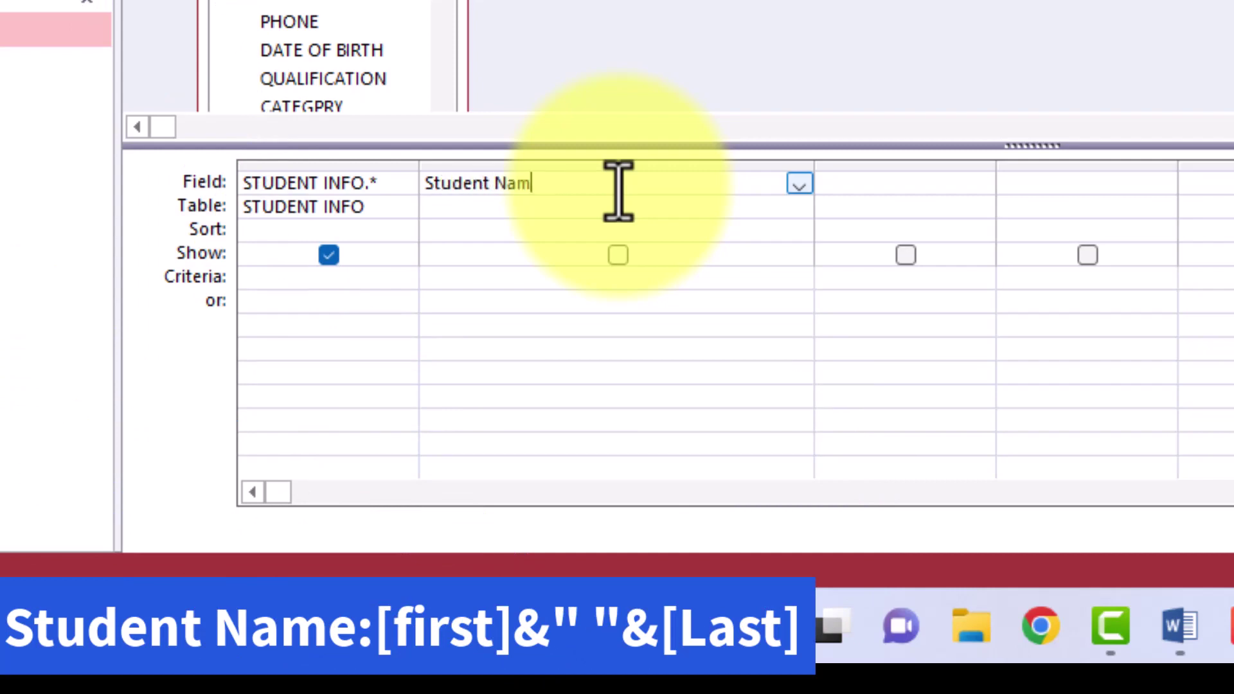
pyautogui.write(':')
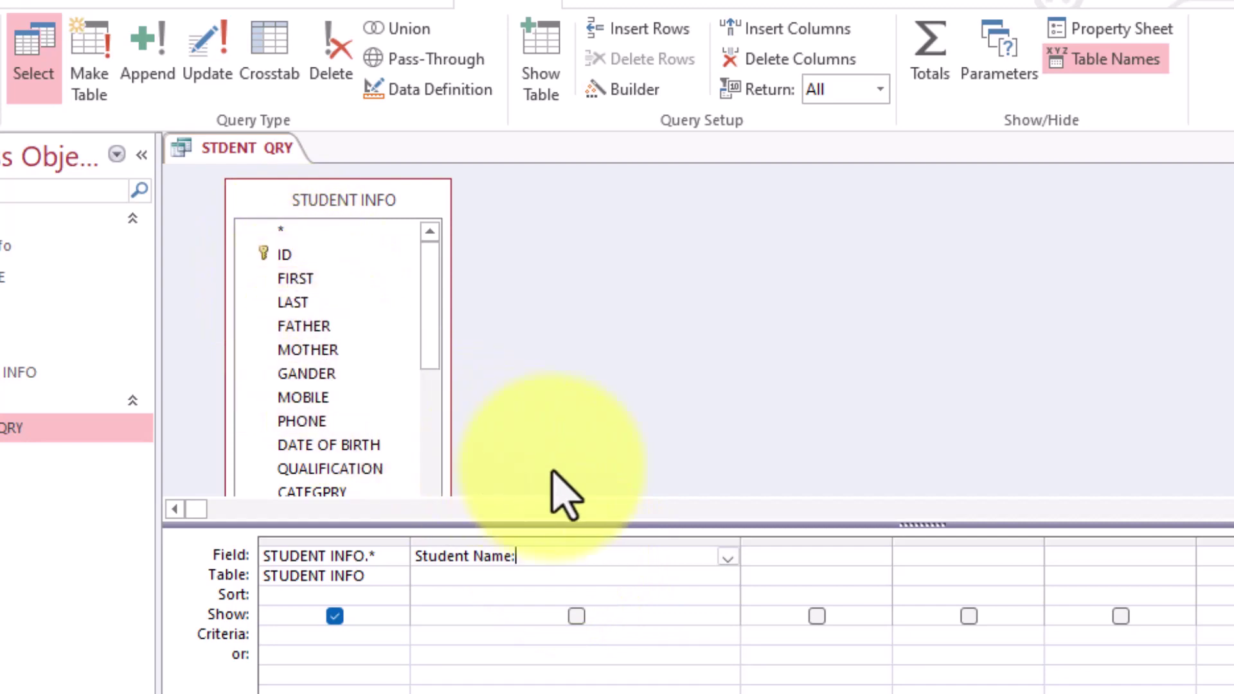
# Add the expression [first]&[lastname] after the Student Name: label and try to view the query's datasheet.
pyautogui.write('[first]')
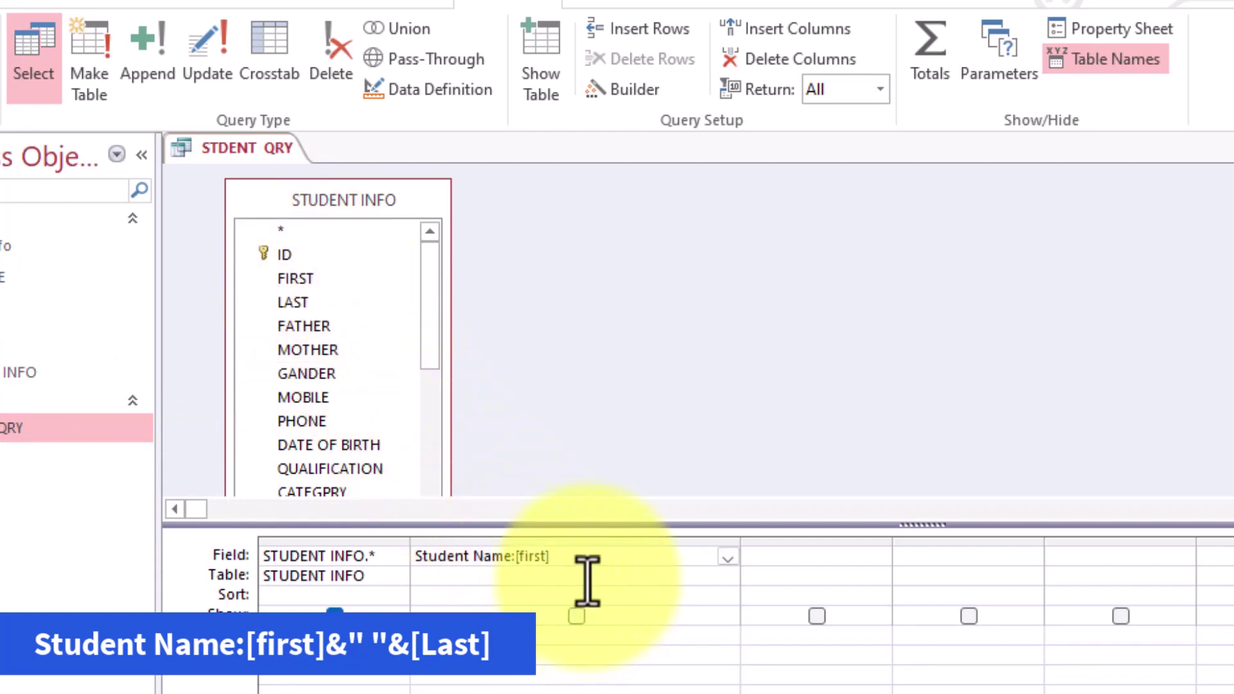
pyautogui.write('&')
pyautogui.write('[lastname]')
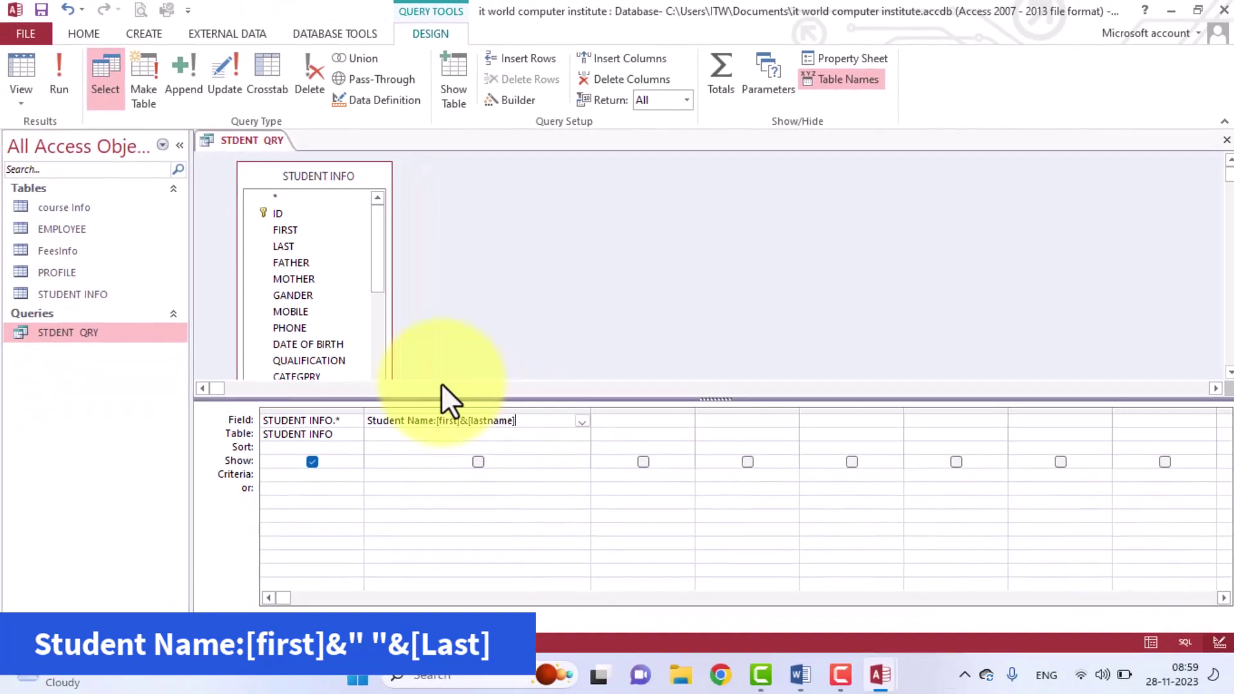
pyautogui.click(32, 64)
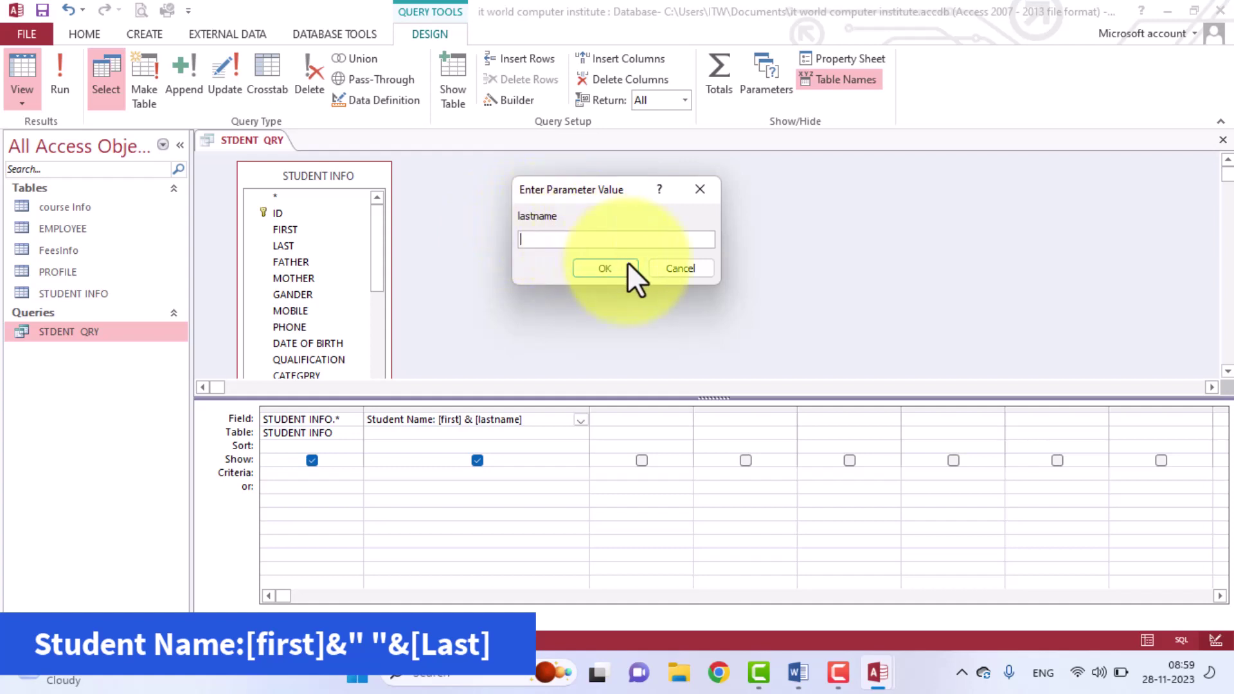
pyautogui.click(660, 268)
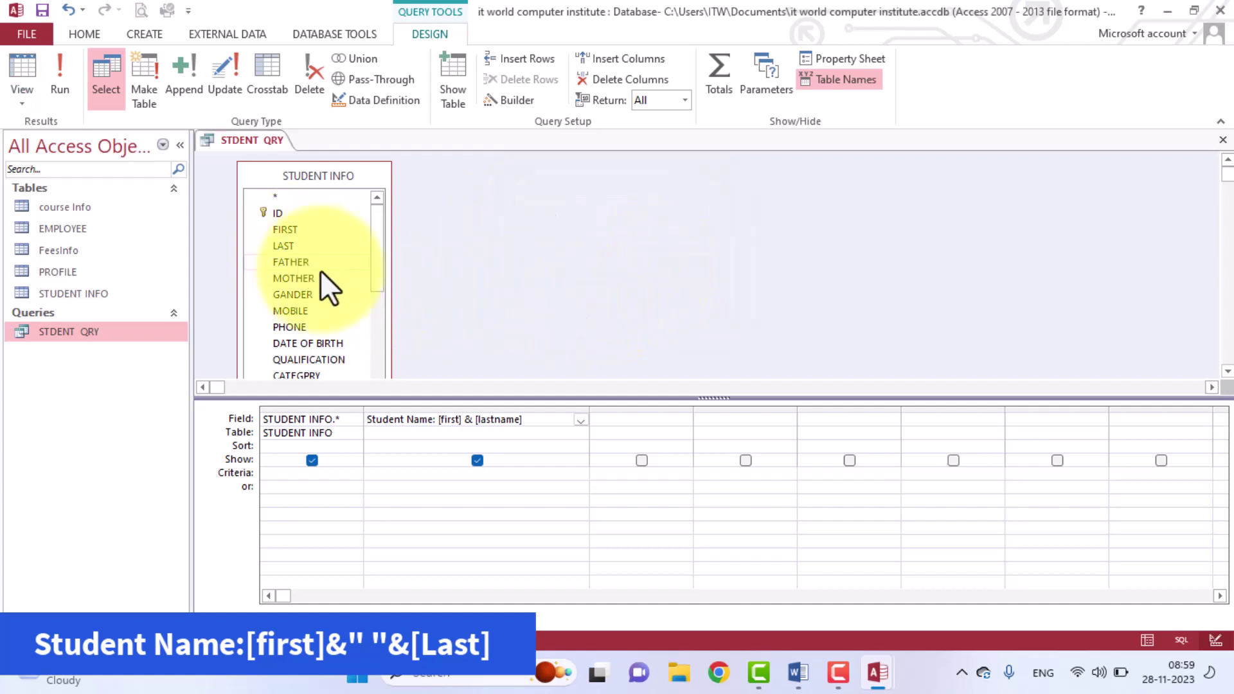
# Change the second field reference in the Student Name expression to [last].
pyautogui.click(515, 421)
pyautogui.press('BackSpace')
pyautogui.press('BackSpace')
pyautogui.press('BackSpace')
pyautogui.press('BackSpace')
pyautogui.press('BackSpace')
pyautogui.press('BackSpace')
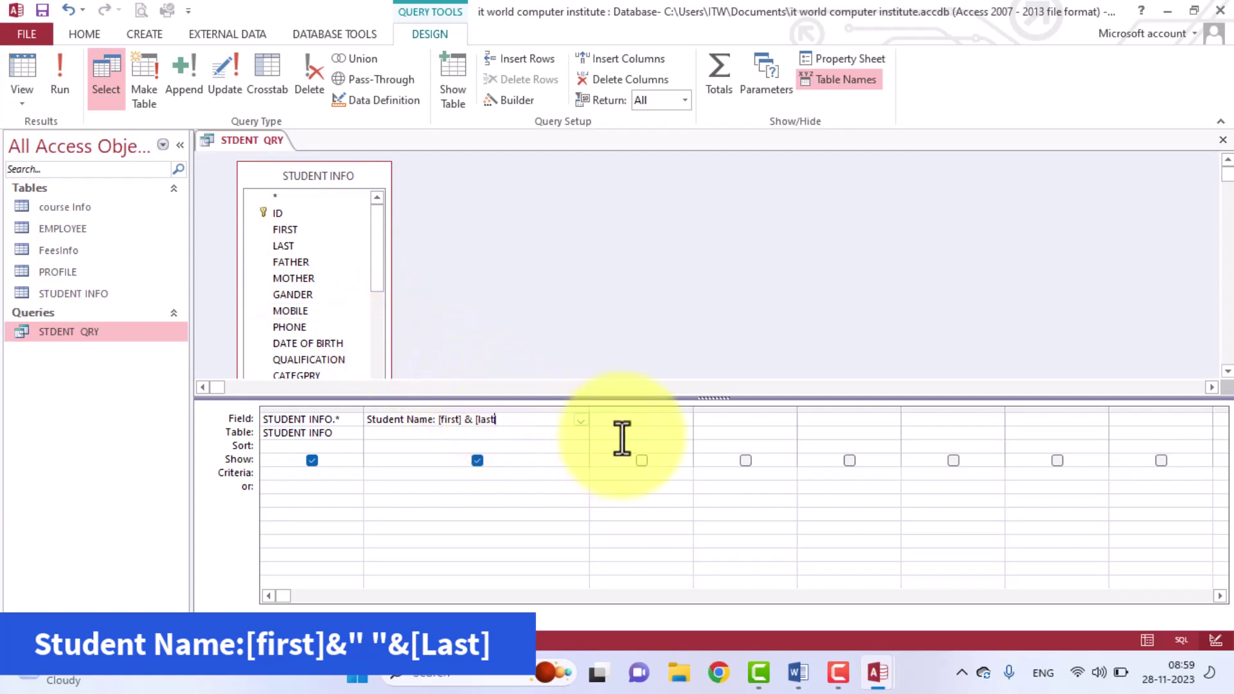
pyautogui.write('t')
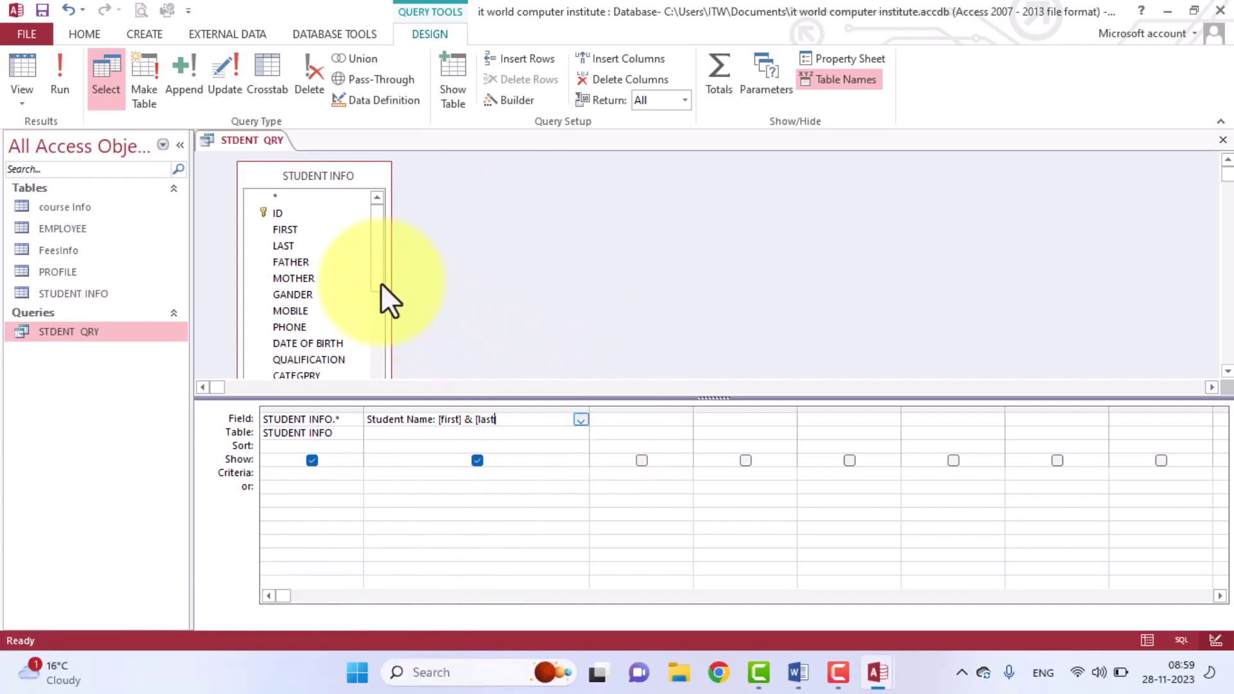
# Show the query's results in Datasheet view and autofit the width of the Student Name column.
pyautogui.click(22, 59)
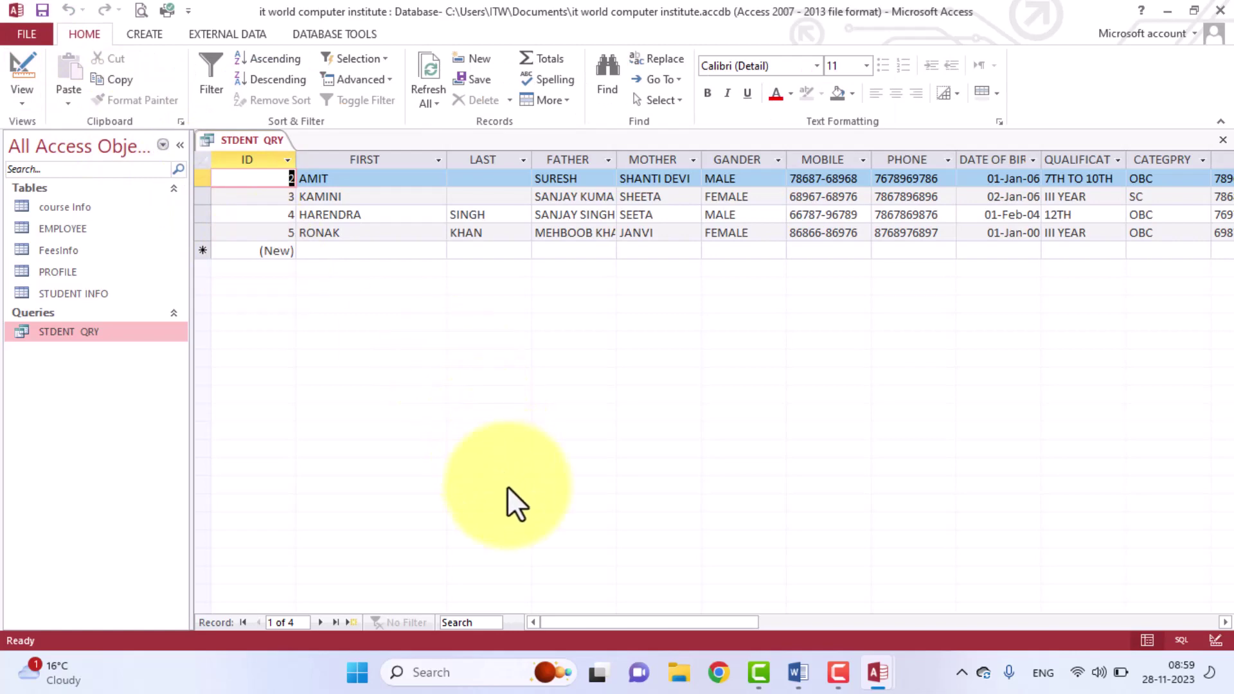
pyautogui.moveTo(609, 620); pyautogui.dragTo(881, 632)
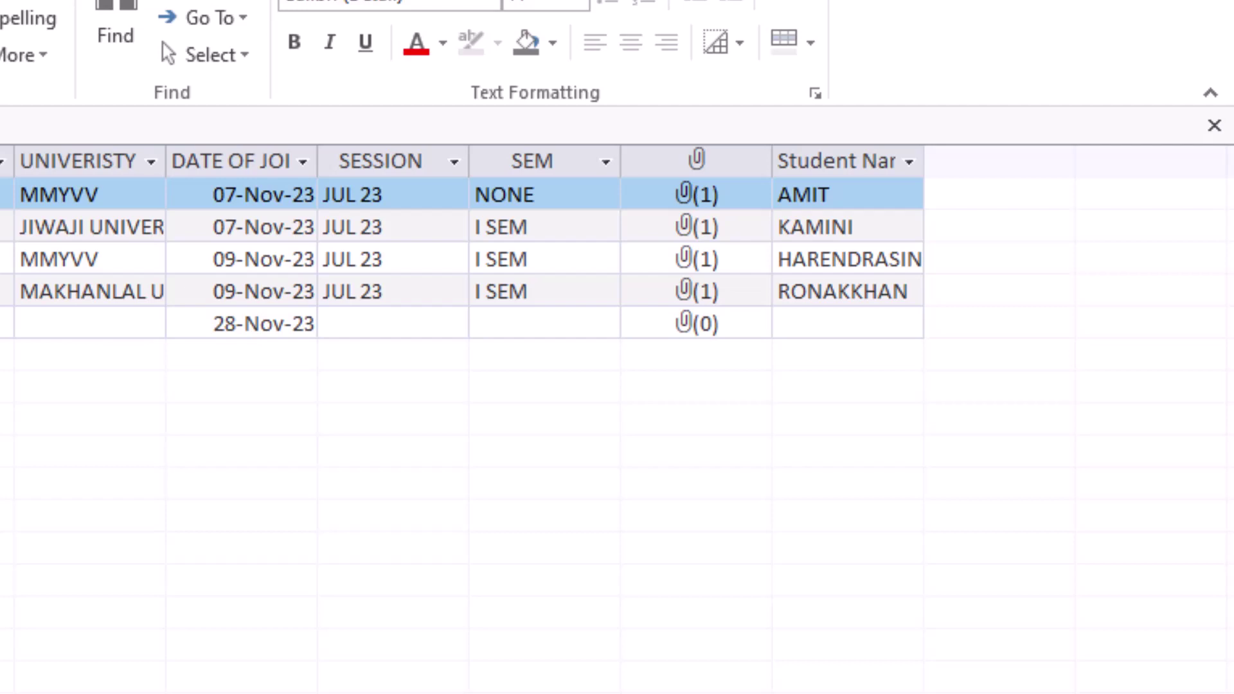
pyautogui.doubleClick(924, 160)
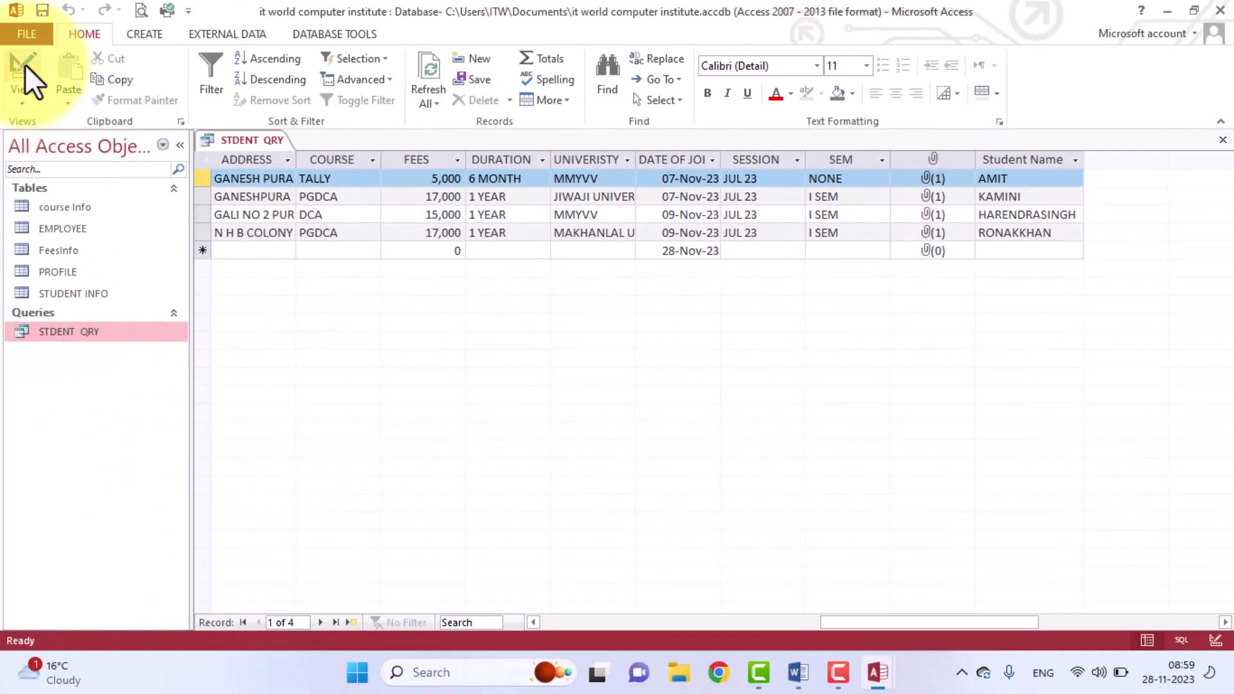
# Return to Design view and insert " "& before [last] in the Student Name expression to separate the two names with a space.
pyautogui.click(26, 71)
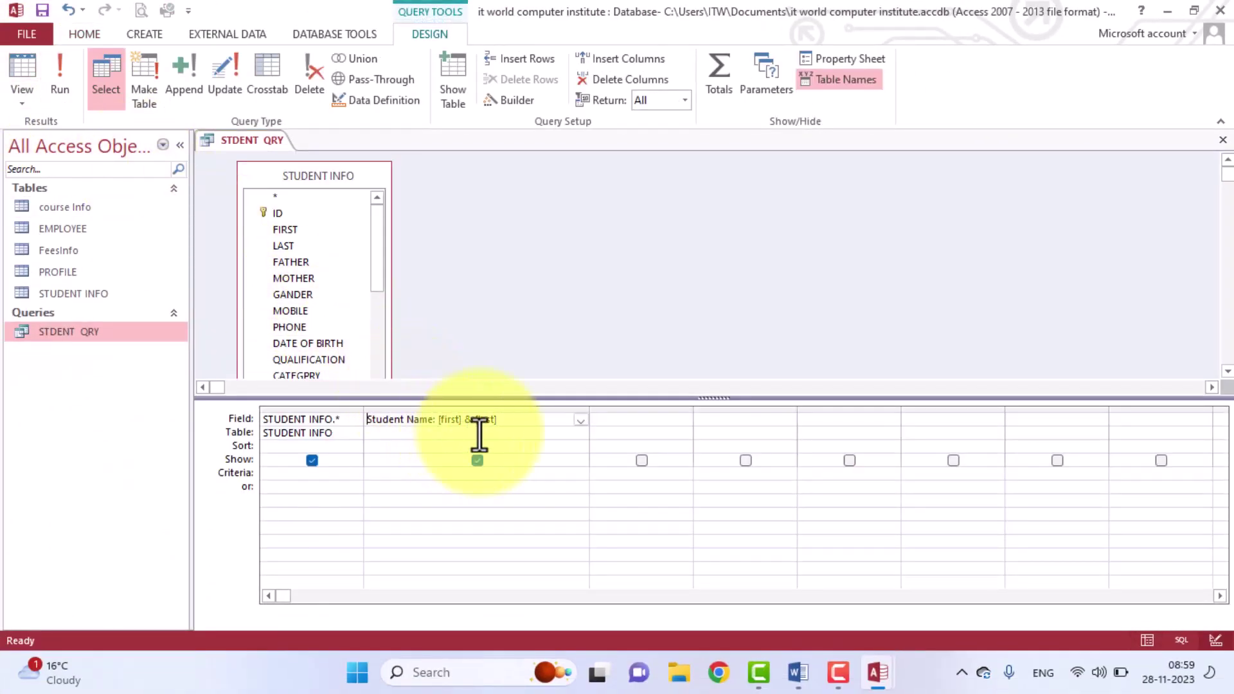
pyautogui.click(474, 424)
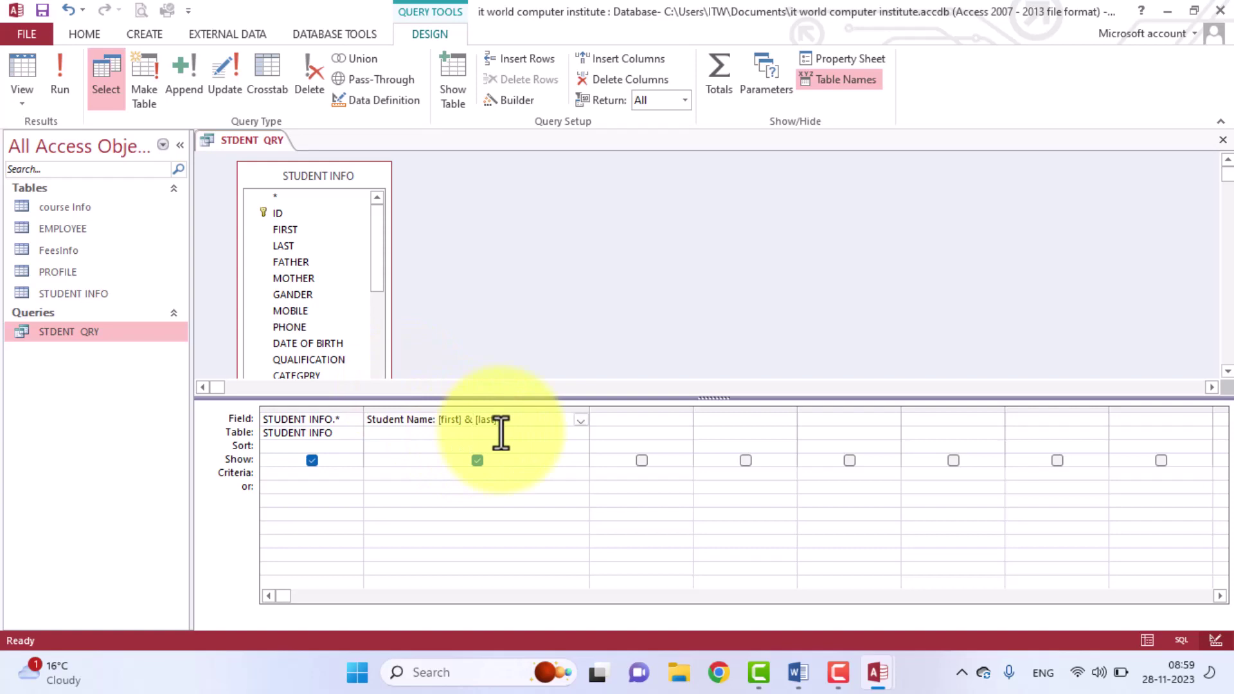
pyautogui.write('" "&')
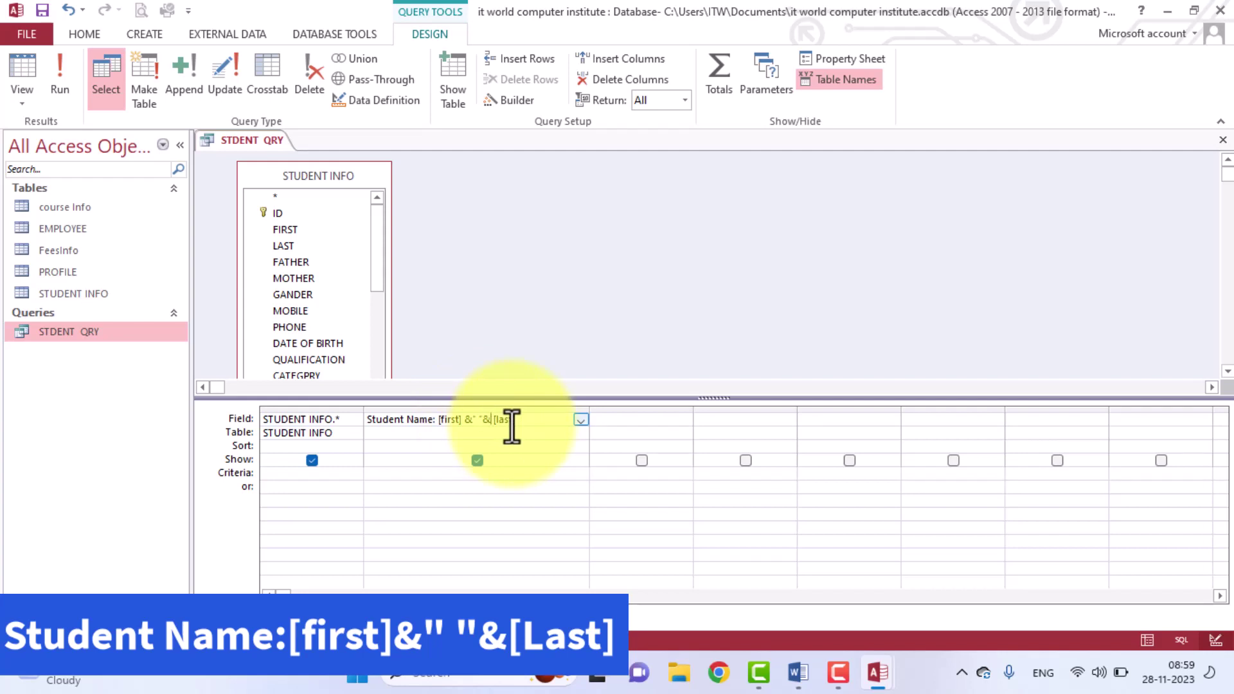
pyautogui.hotkey('ctrl', 'a')
pyautogui.press('Delete')
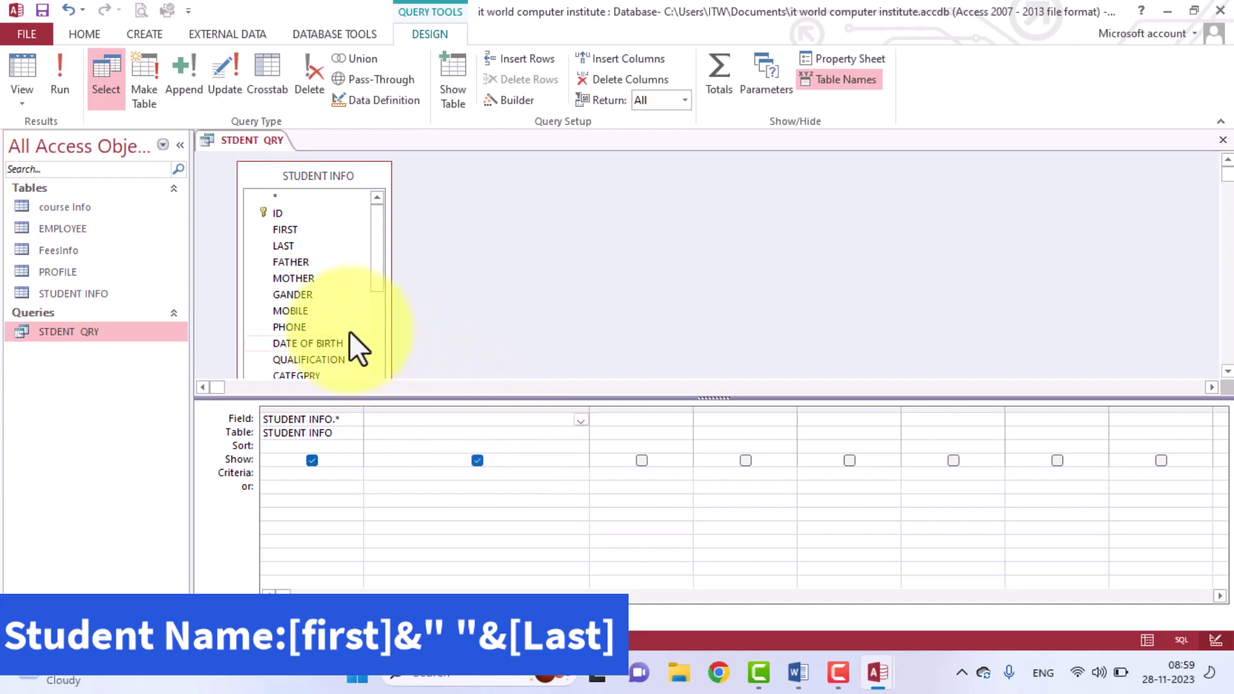
# View the query's datasheet, examine the combined names in the Student Name column and close the query.
pyautogui.click(22, 68)
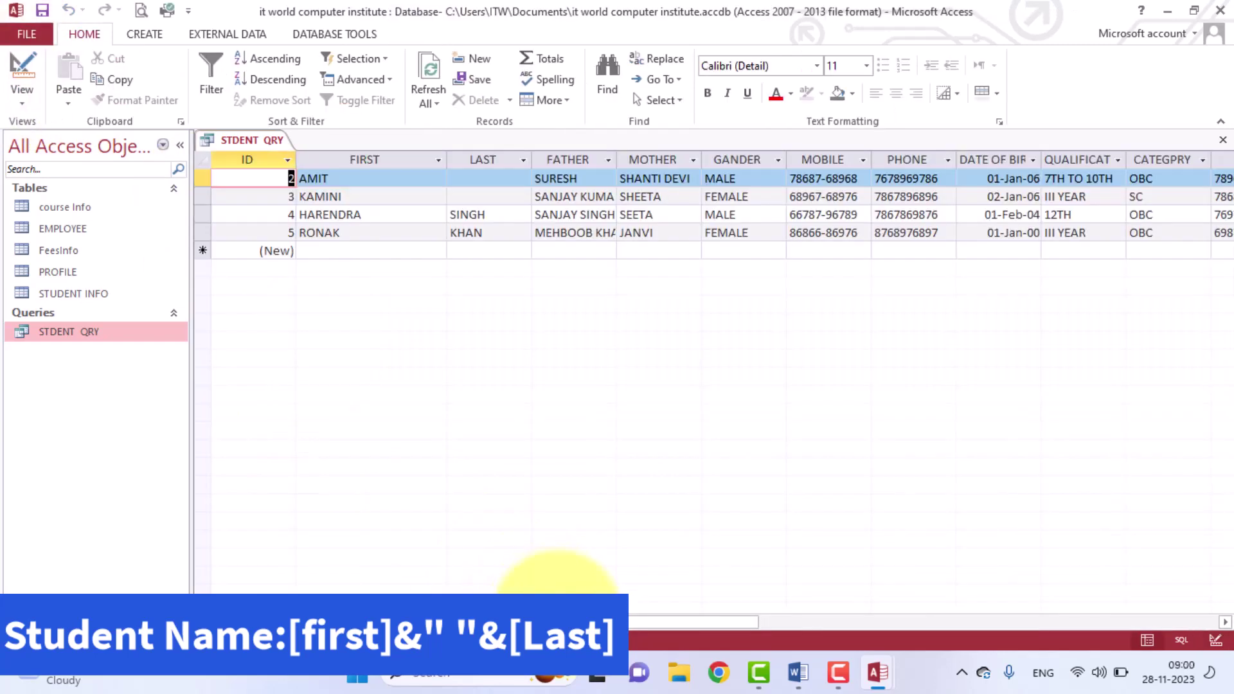
pyautogui.moveTo(637, 622); pyautogui.dragTo(868, 622)
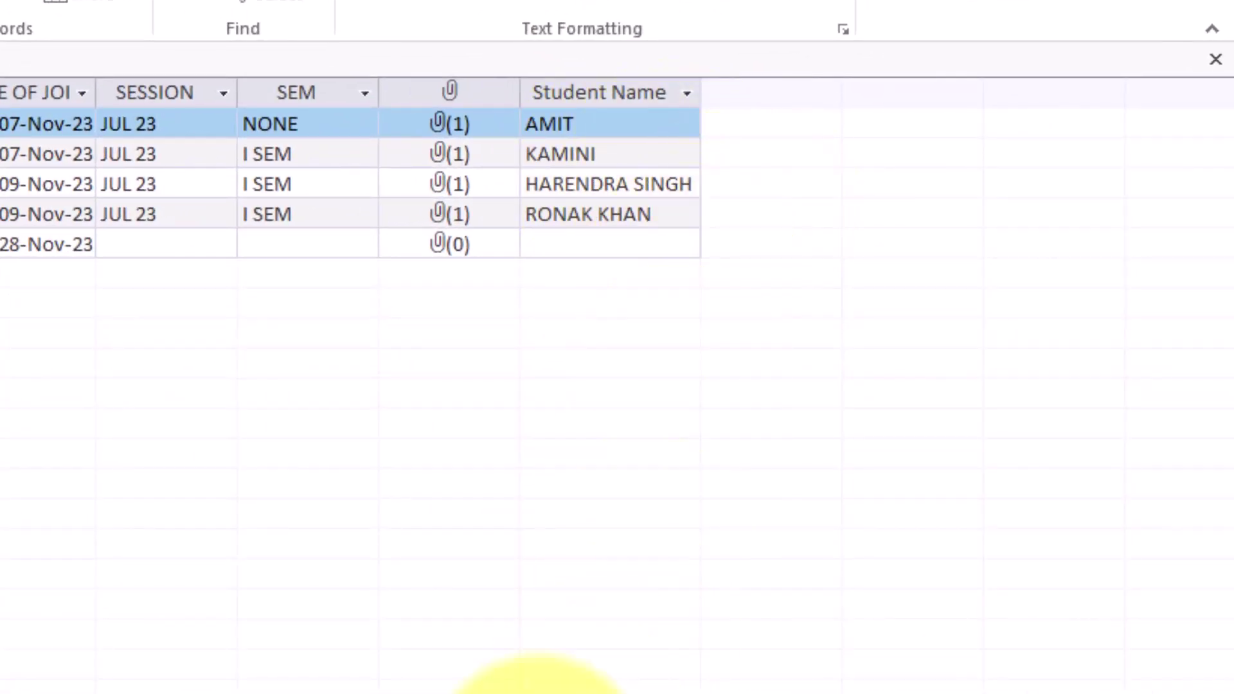
pyautogui.hscroll(5, 543, 693)
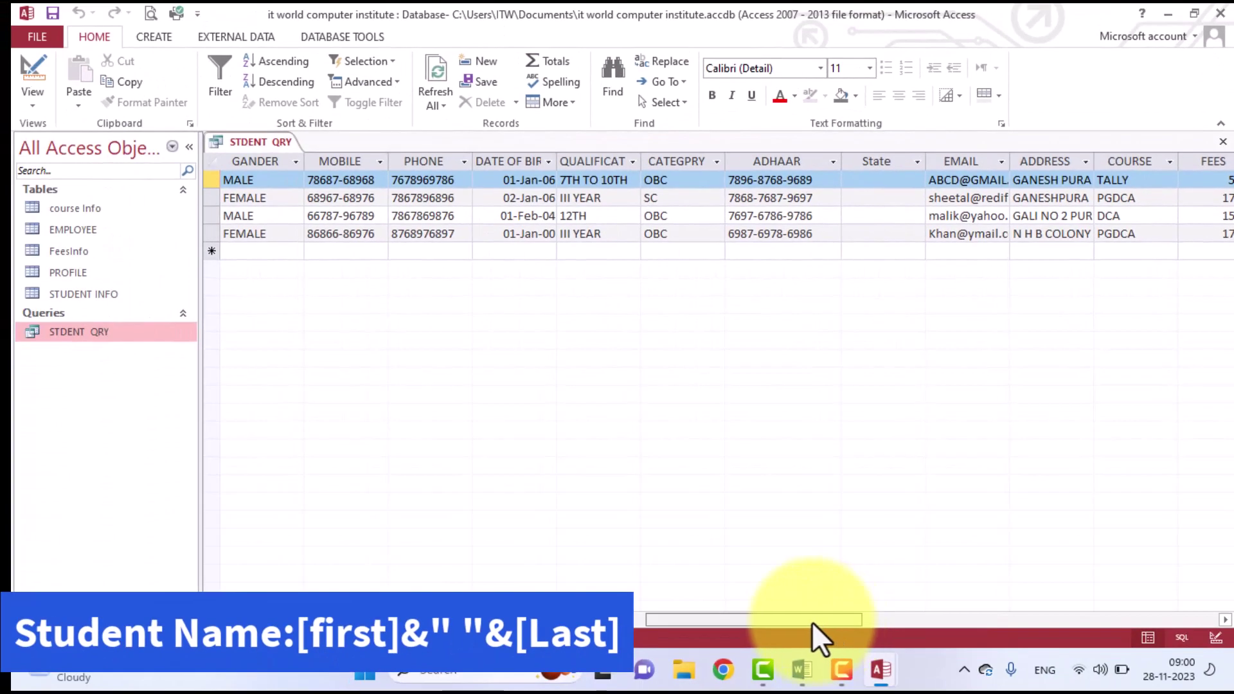
pyautogui.moveTo(720, 693); pyautogui.dragTo(509, 693)
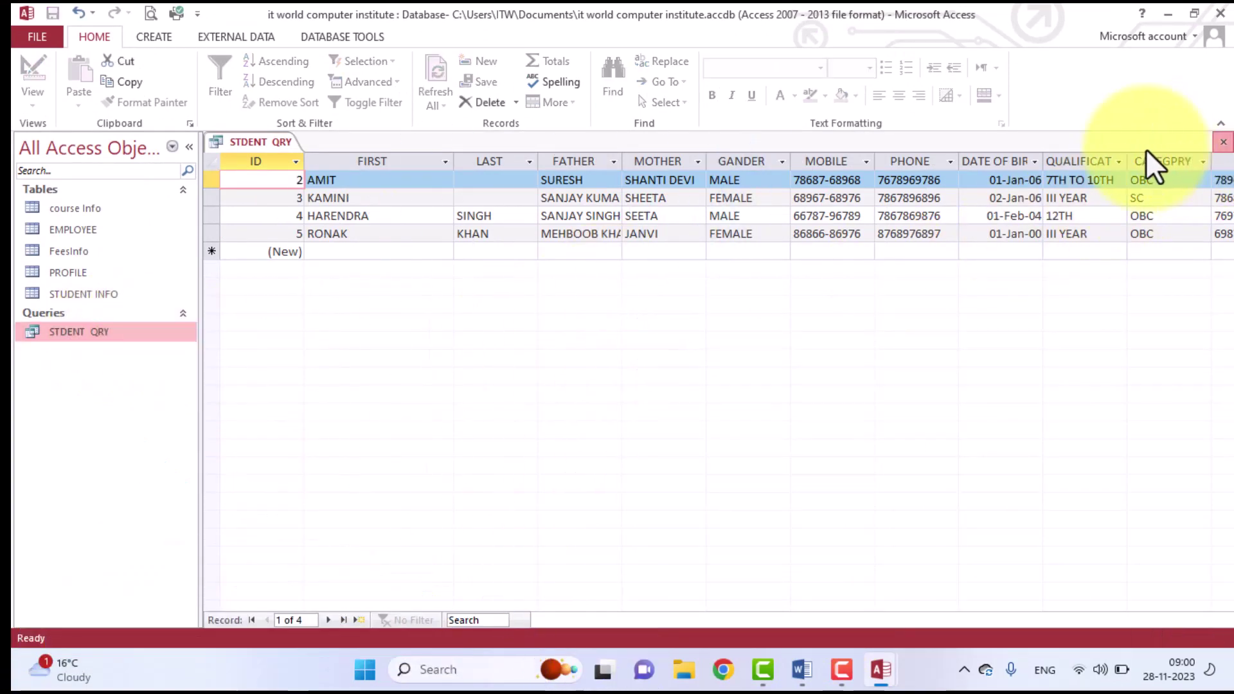
pyautogui.click(1223, 142)
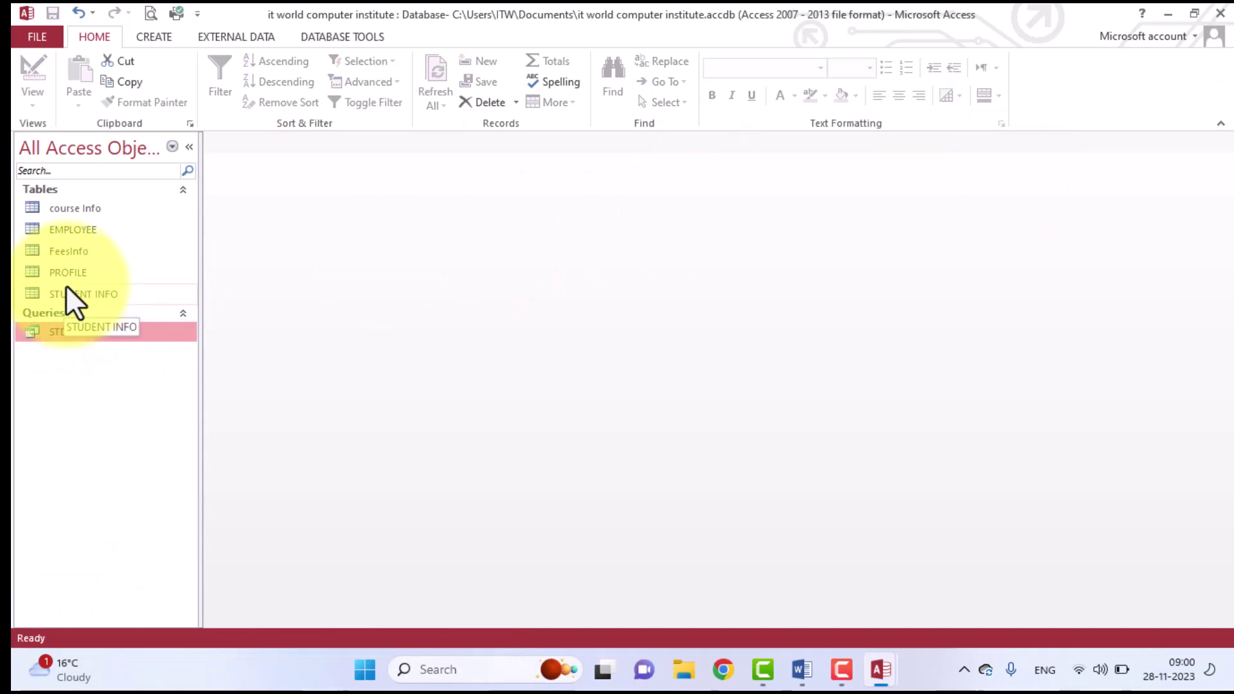
# Open the FeesInfo table to review its fields and records, and close it.
pyautogui.doubleClick(68, 260)
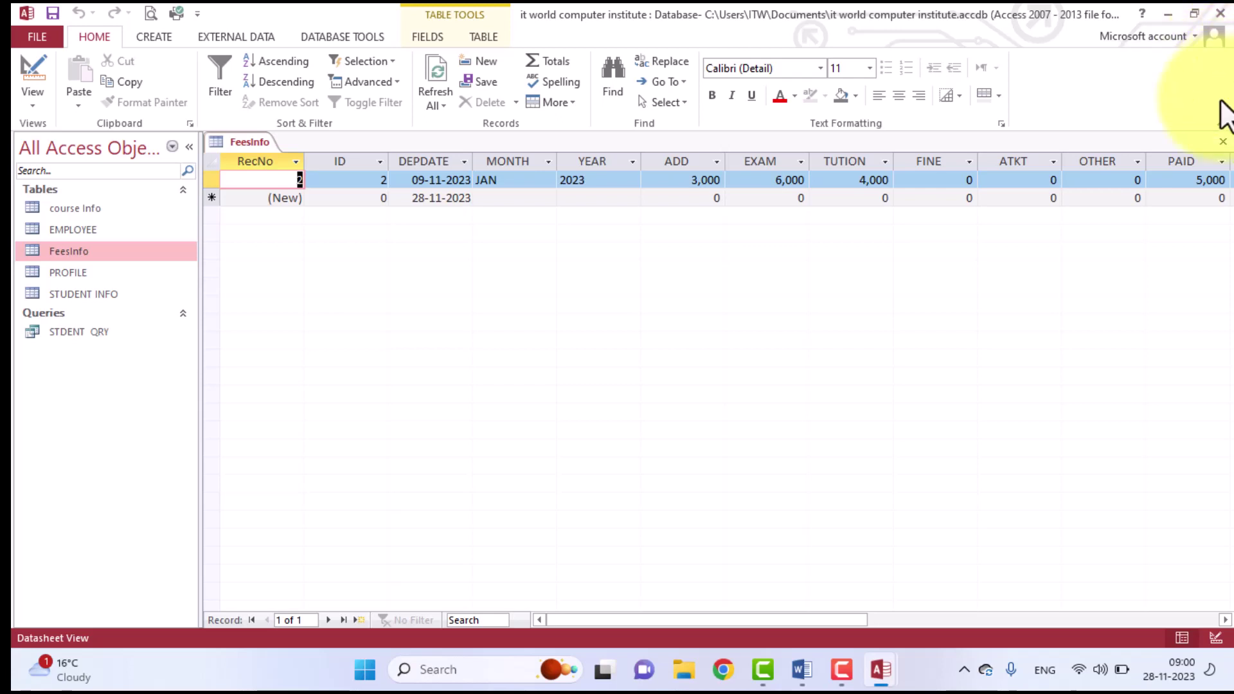
pyautogui.click(1223, 142)
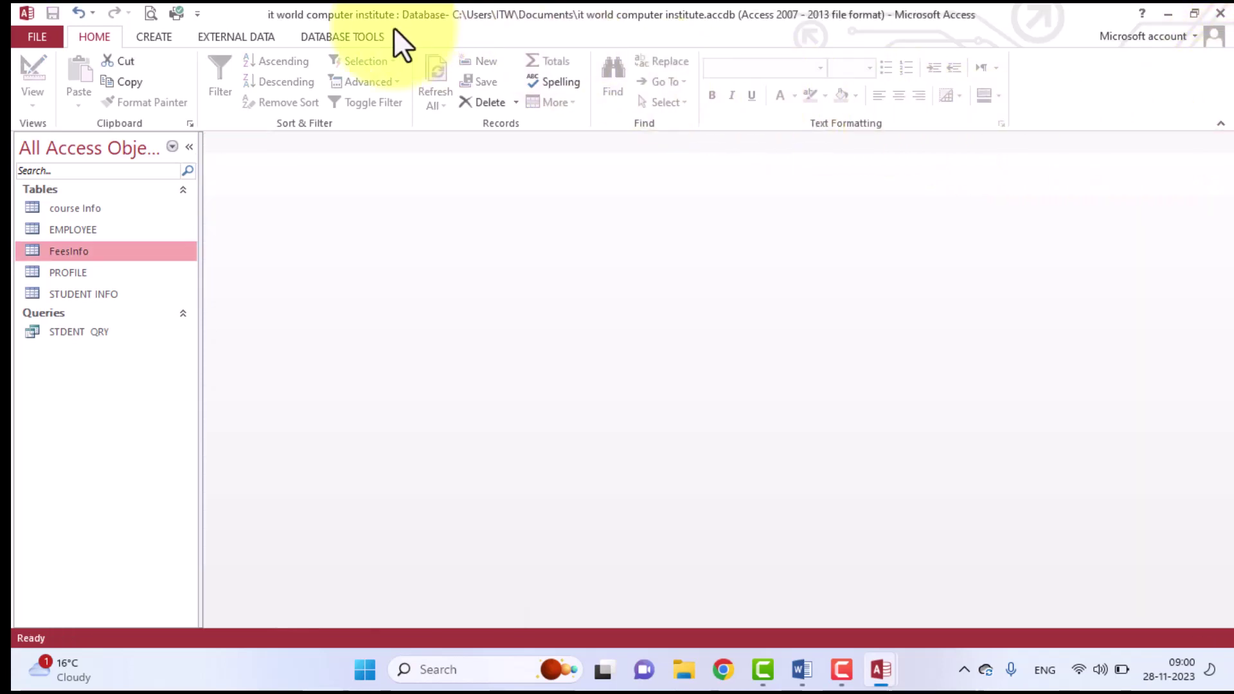
# Create a new query in Design view based on the FeesInfo table and include all its fields with FeesInfo.*.
pyautogui.click(152, 37)
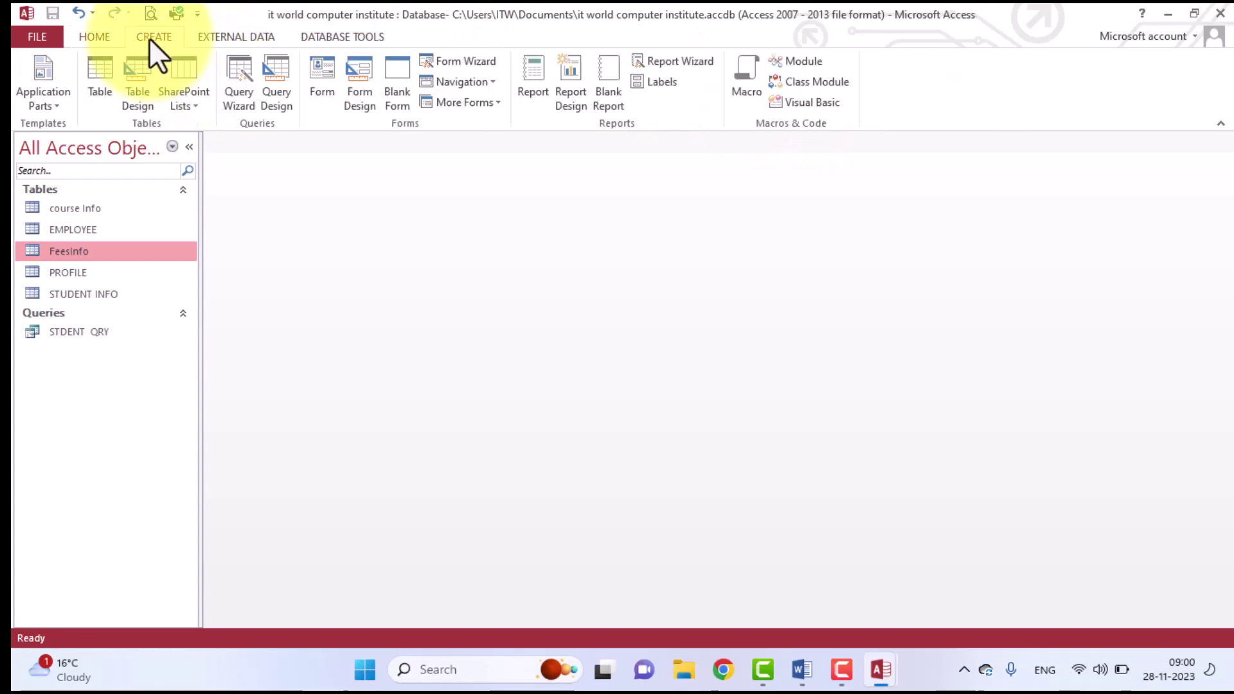
pyautogui.click(284, 86)
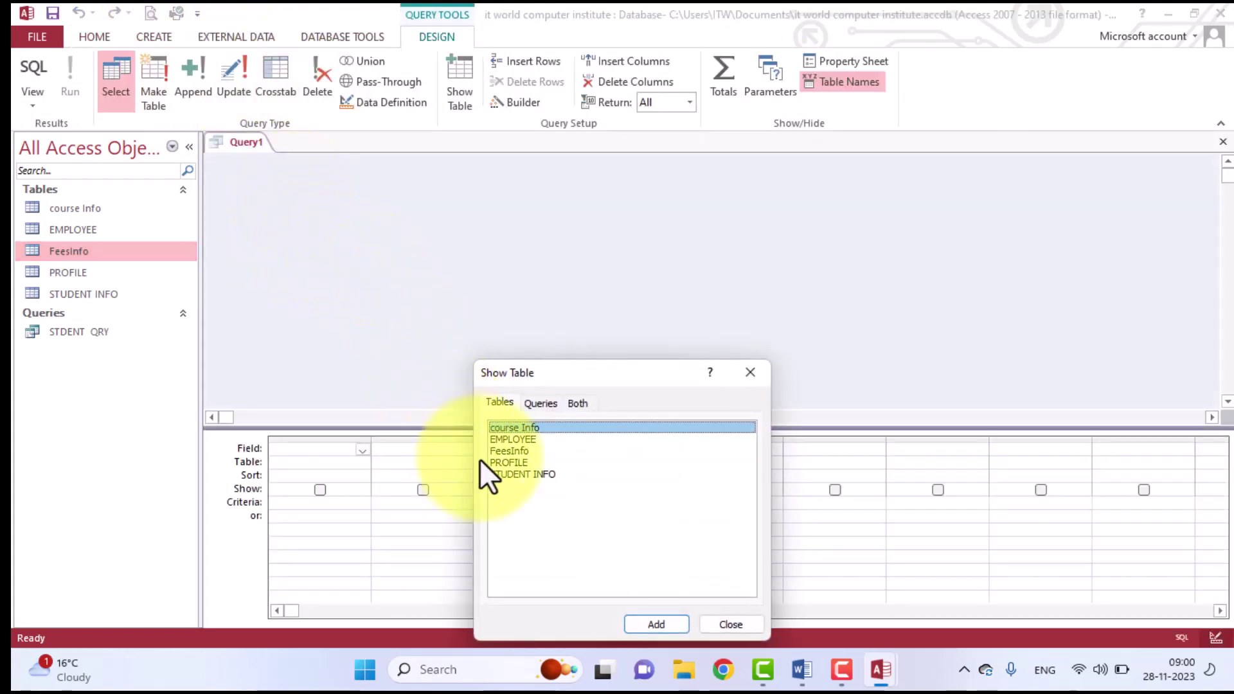
pyautogui.click(514, 442)
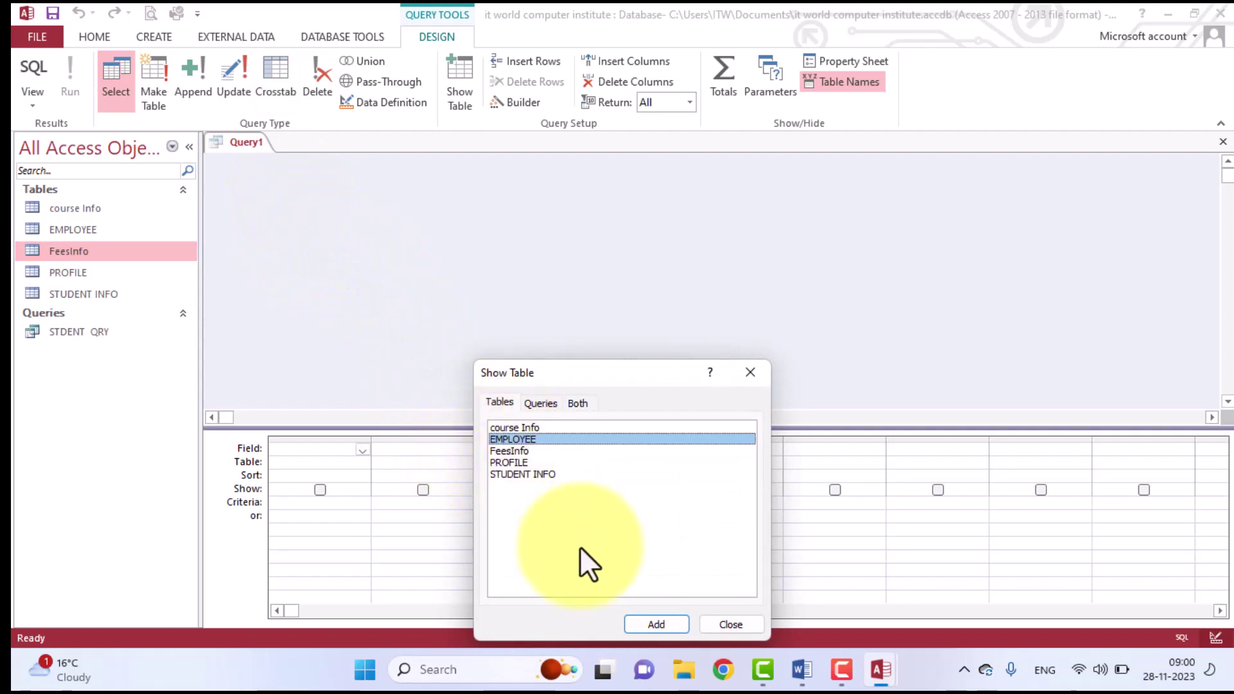
pyautogui.click(534, 451)
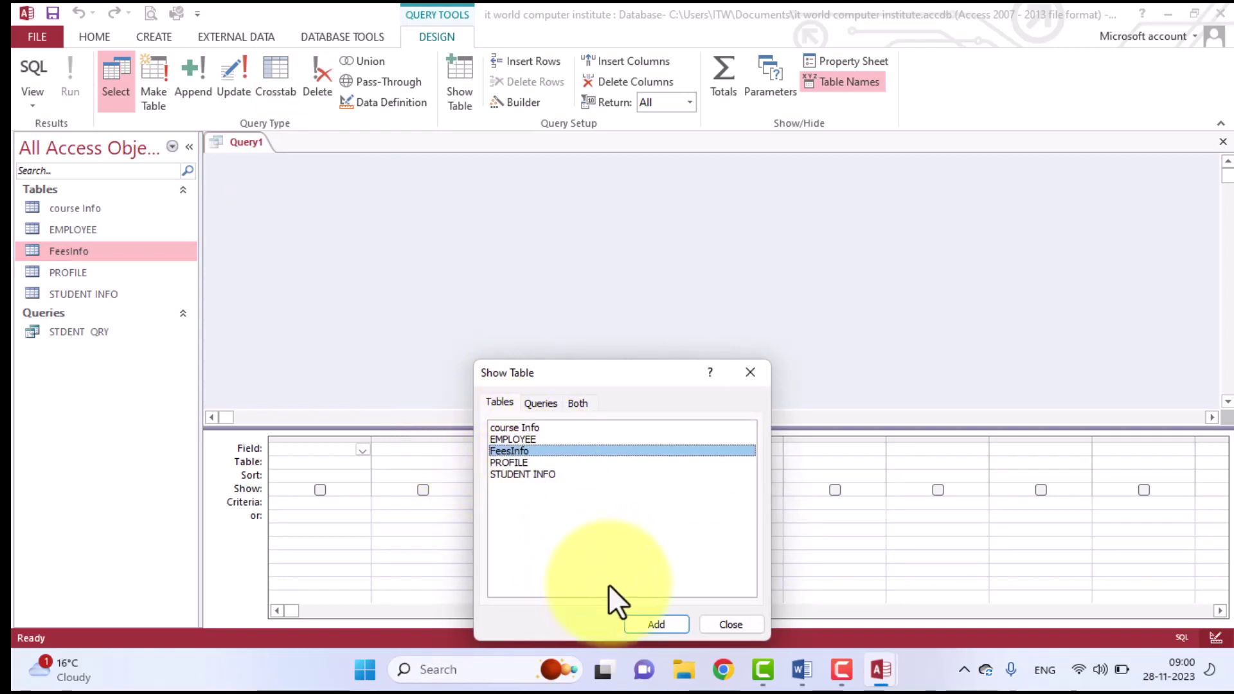
pyautogui.click(646, 622)
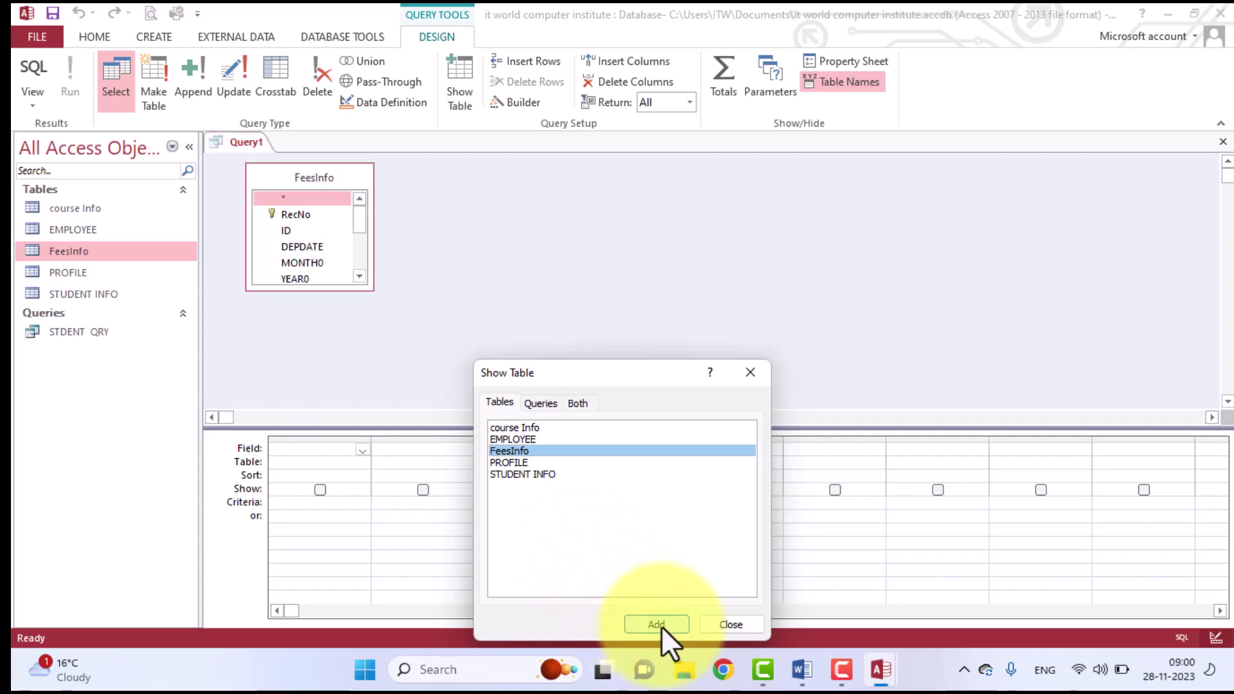
pyautogui.click(707, 628)
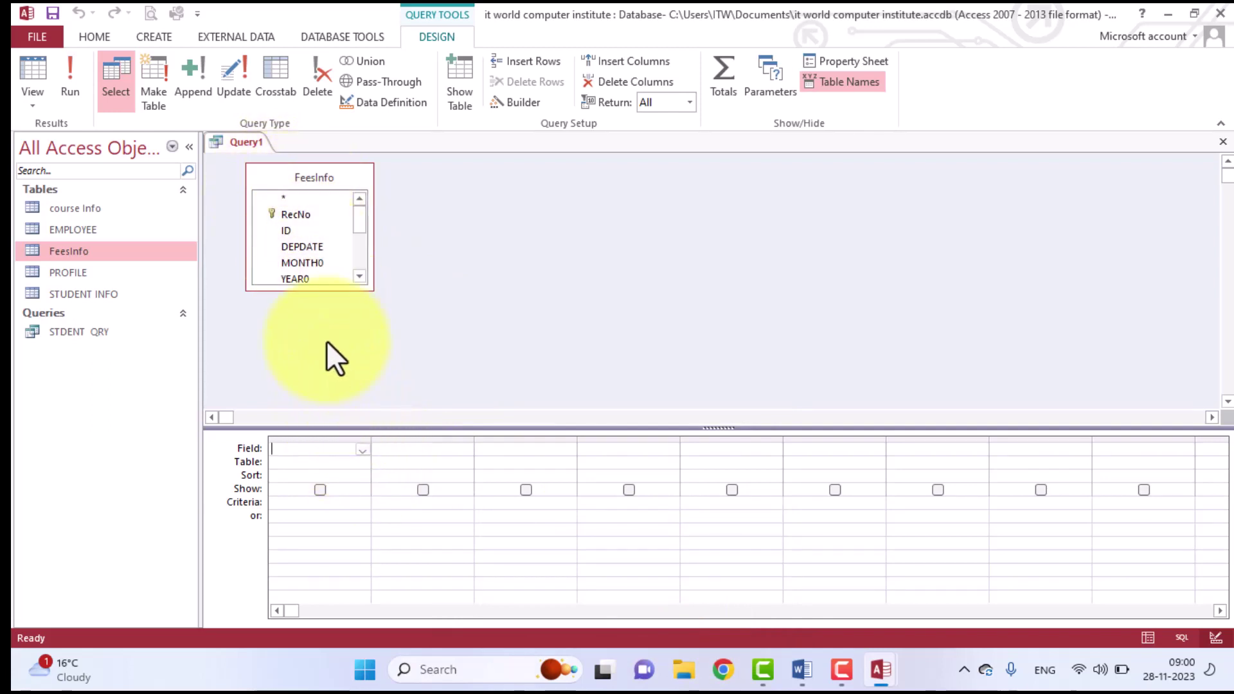
pyautogui.doubleClick(309, 198)
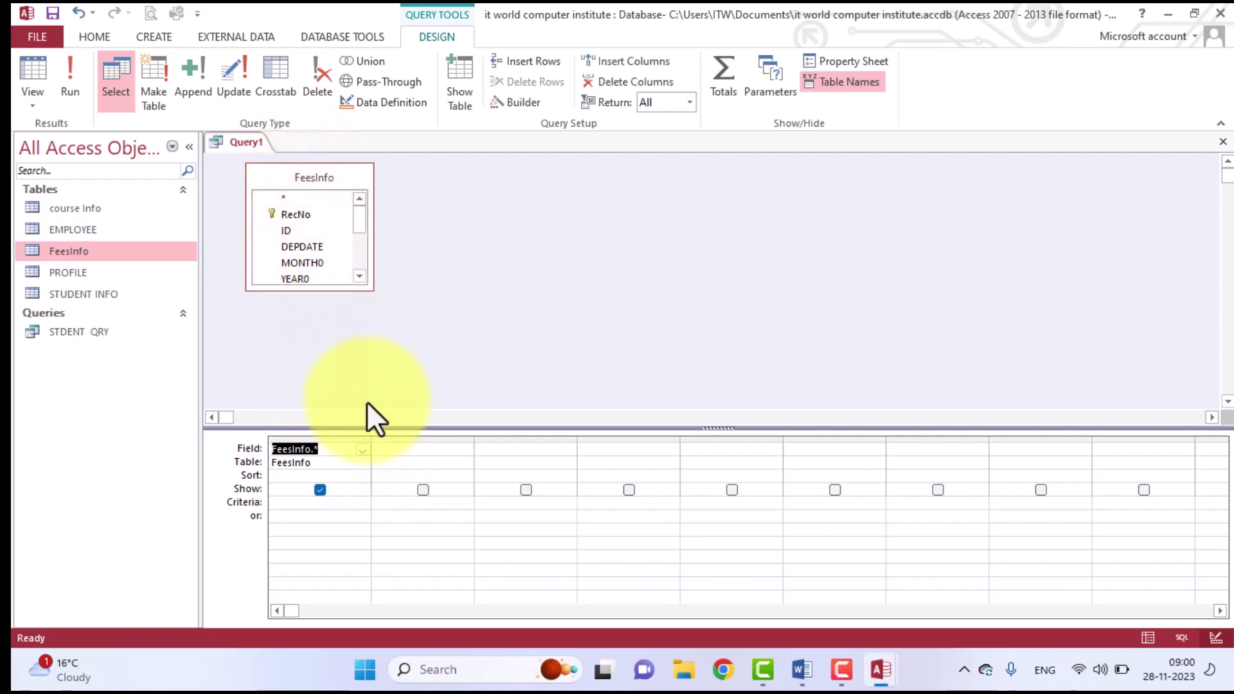
# Widen the second design-grid column, start a calculated field there named Total: and enlarge the FeesInfo field list to show every field.
pyautogui.click(378, 448)
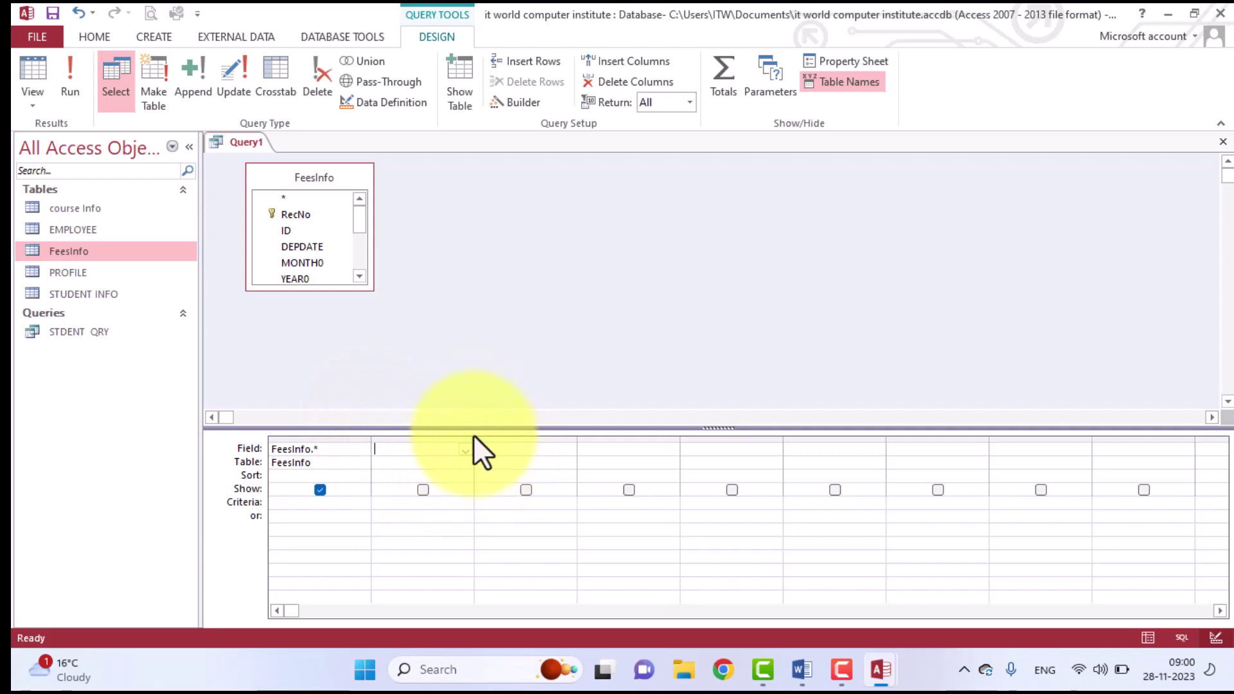
pyautogui.moveTo(474, 443); pyautogui.dragTo(720, 450)
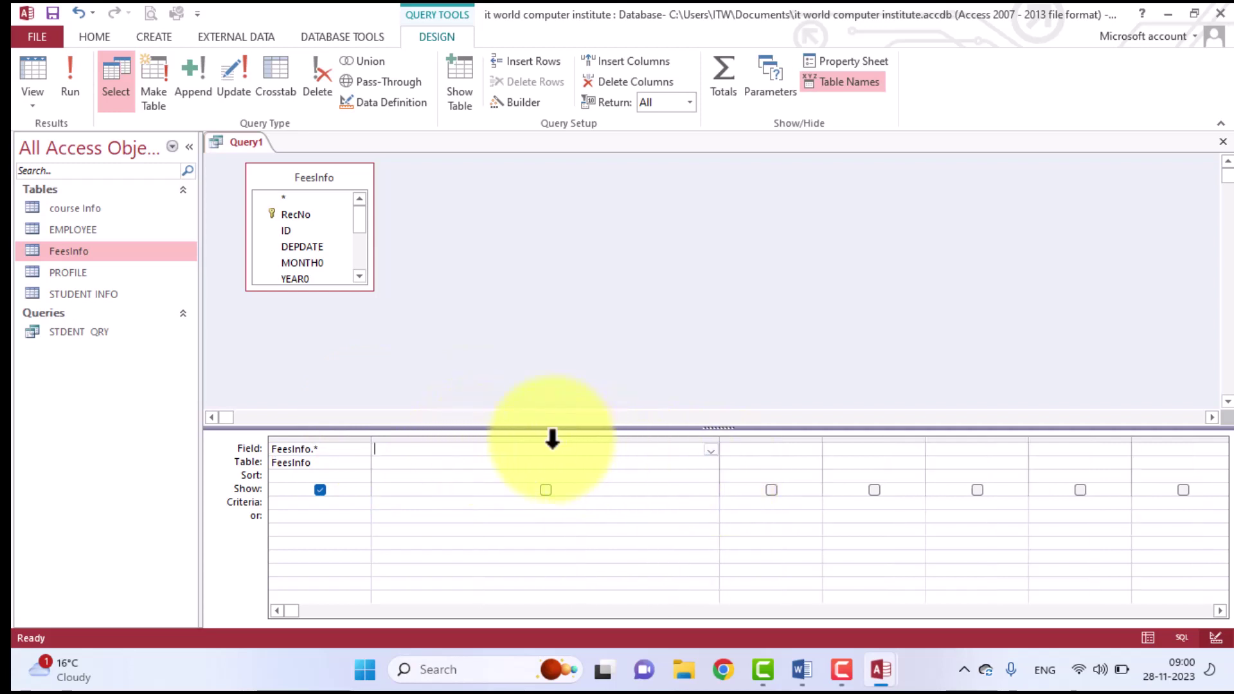
pyautogui.write('T')
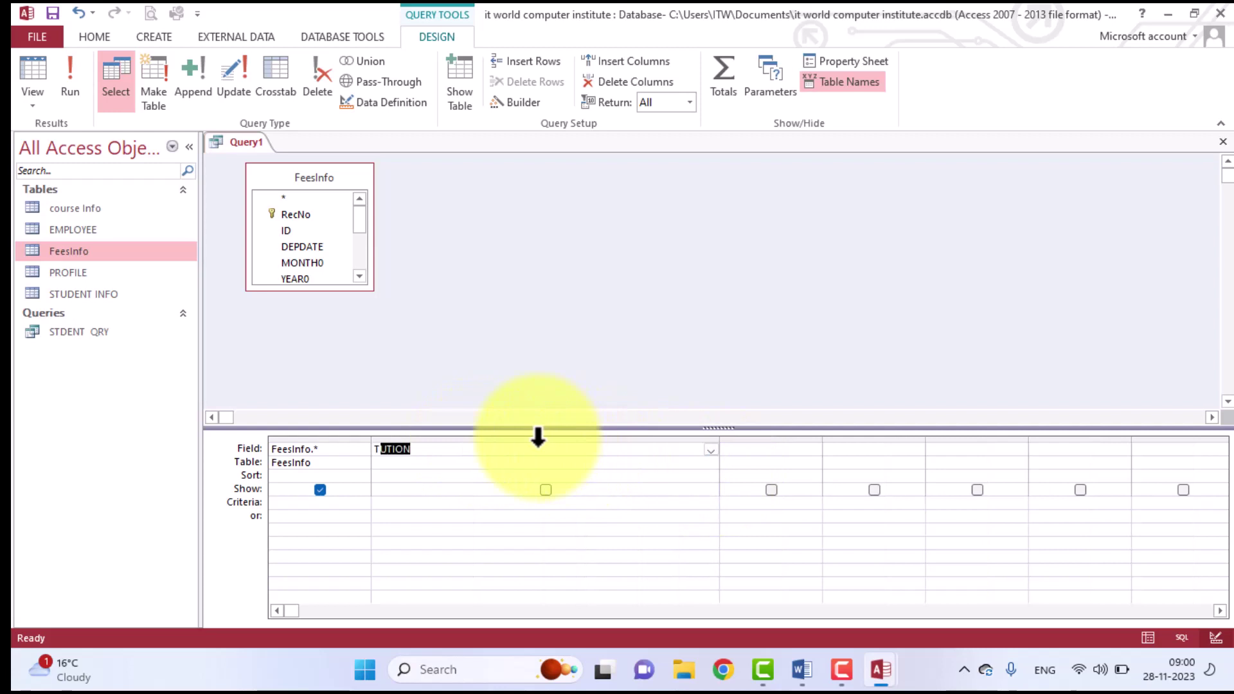
pyautogui.write('otal:')
pyautogui.moveTo(330, 291); pyautogui.dragTo(317, 407)
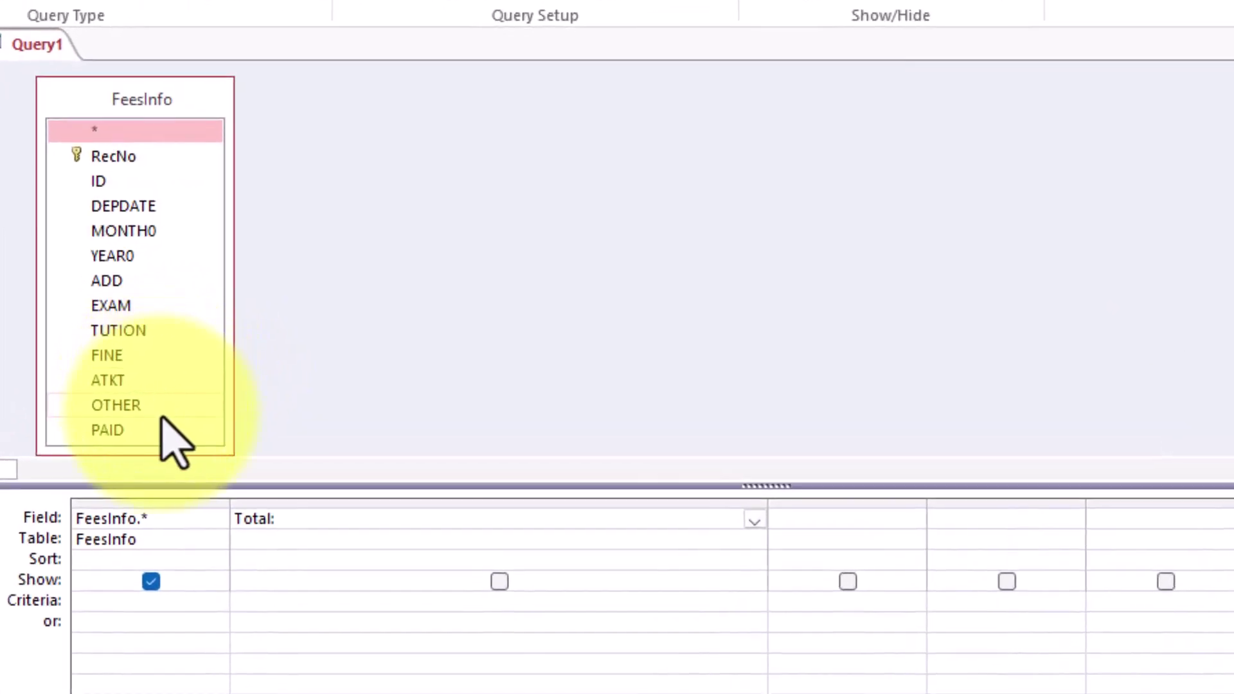
# Enter [add]+[exam]+[tution]+fine+[atkt]+[other] as the expression of the Total field.
pyautogui.click(350, 521)
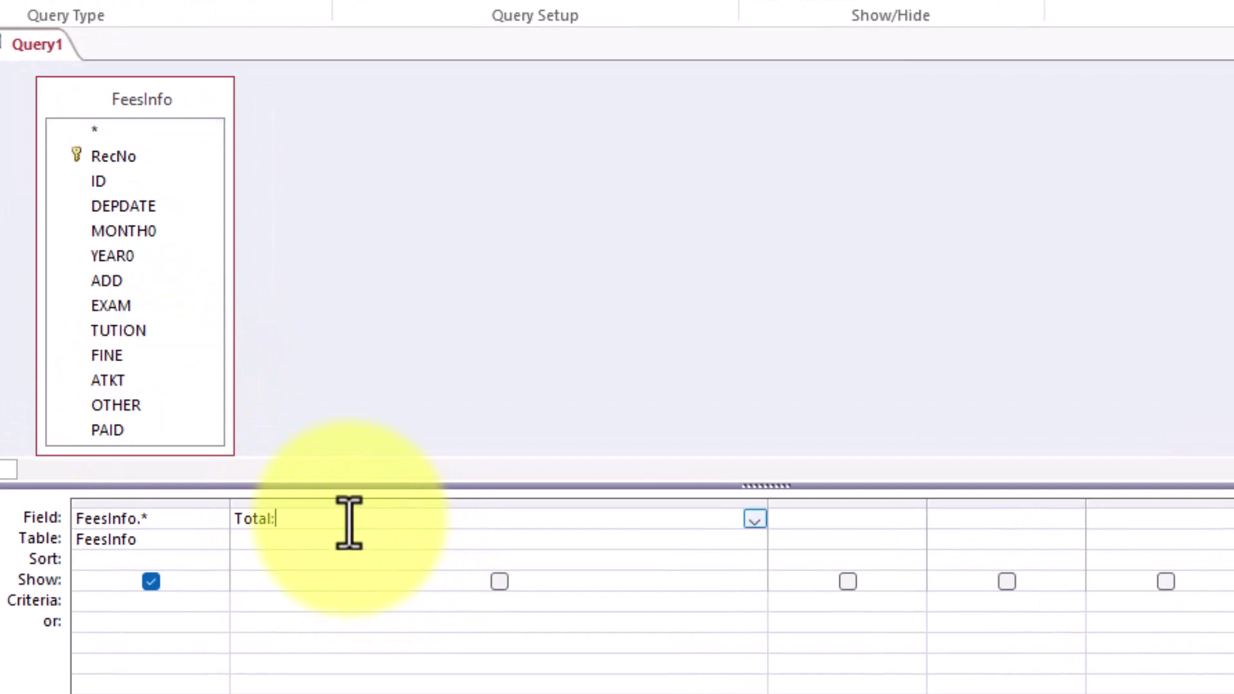
pyautogui.write('[add]')
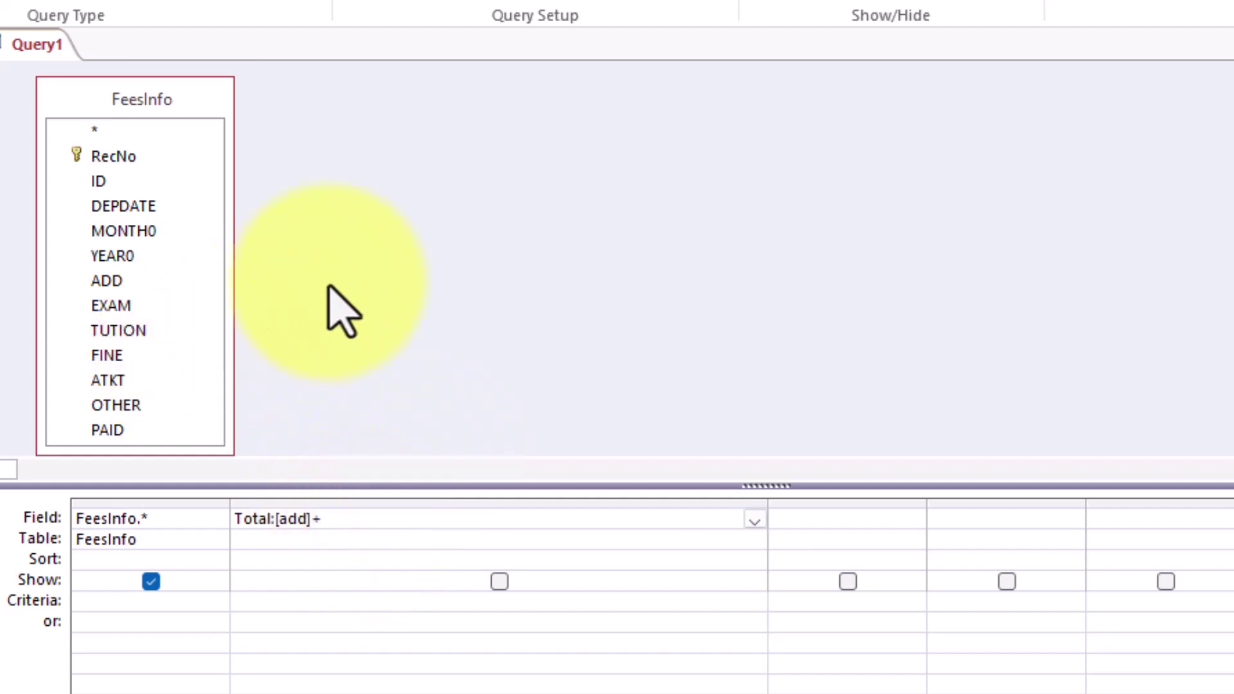
pyautogui.write('+[exam]+')
pyautogui.write('[tution')
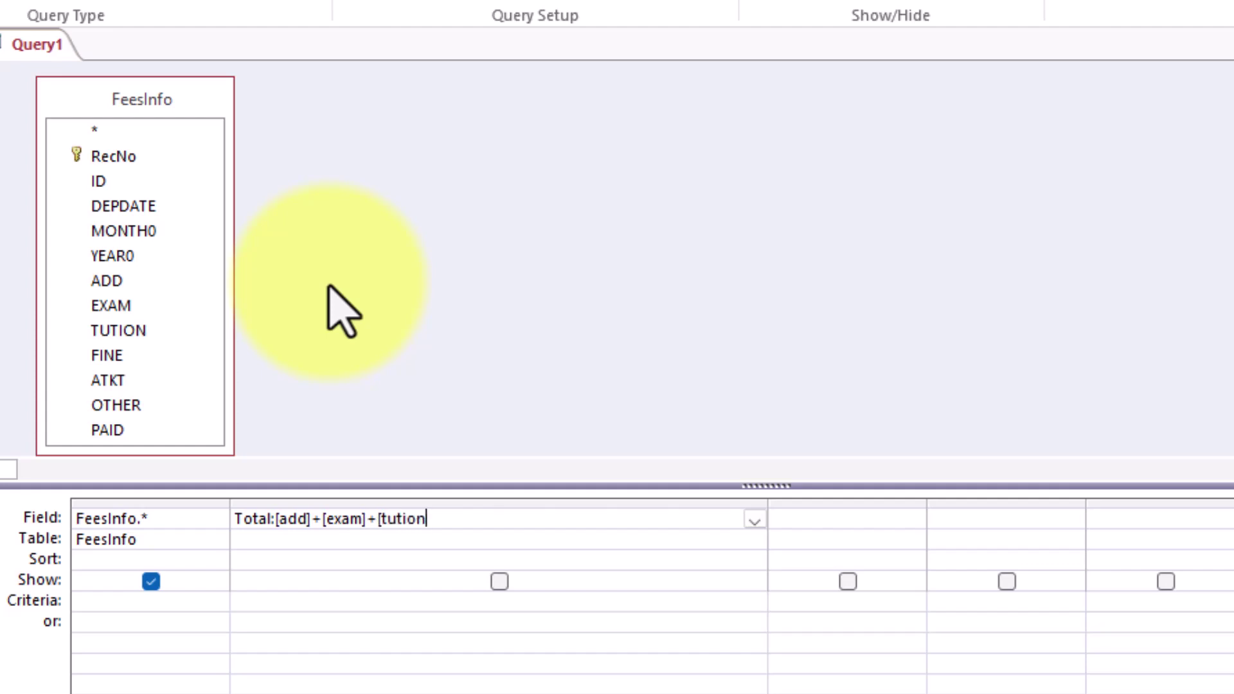
pyautogui.write(']+fine+[atkt]')
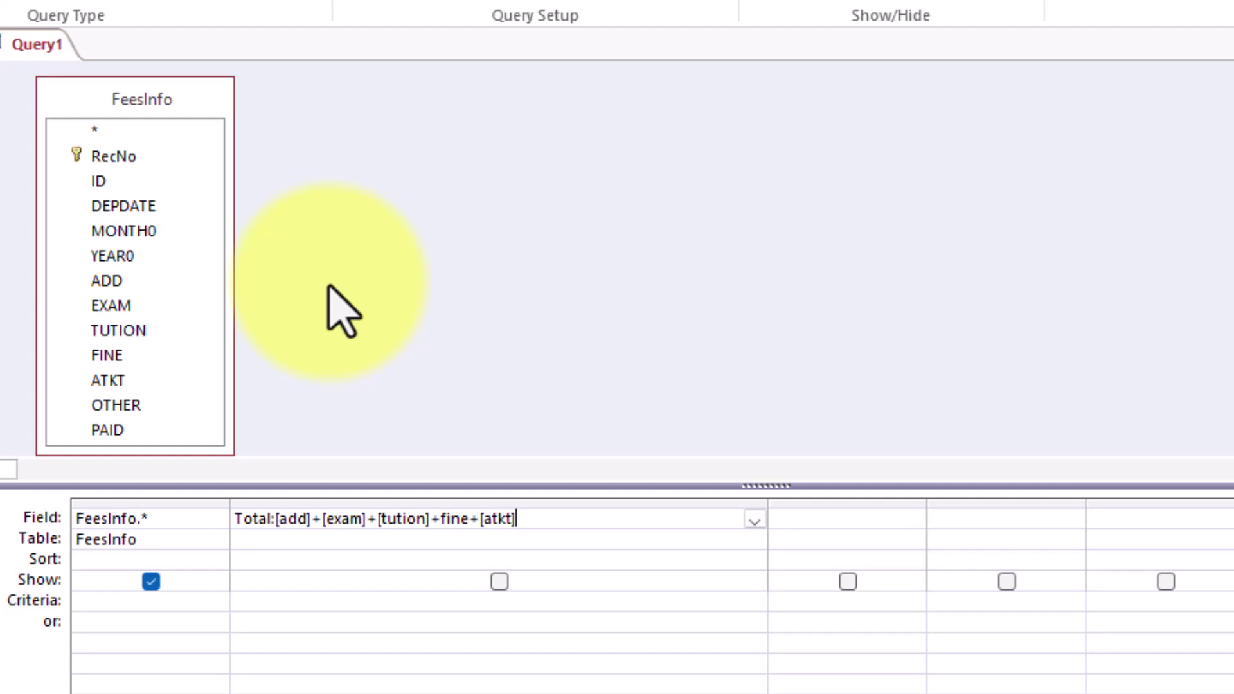
pyautogui.write('+[other]')
# Enclose fine in square brackets in the Total expression.
pyautogui.click(443, 520)
pyautogui.write('[')
pyautogui.press('Right')
pyautogui.press('Right')
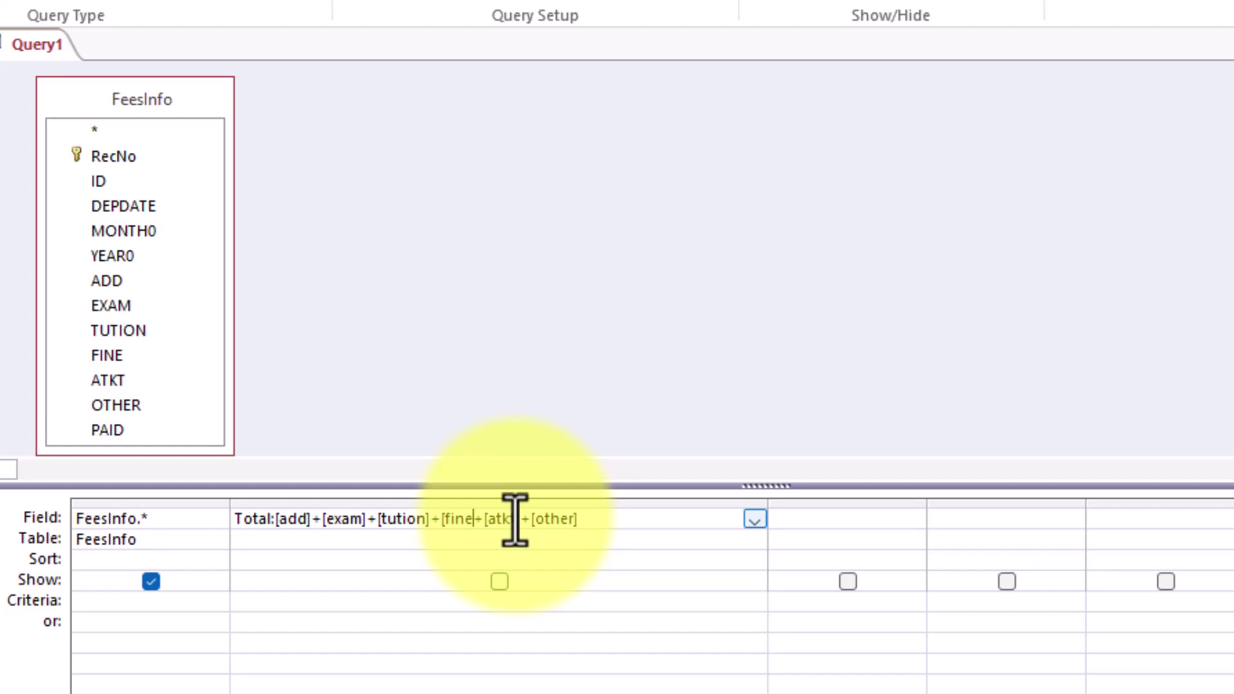
pyautogui.write(']')
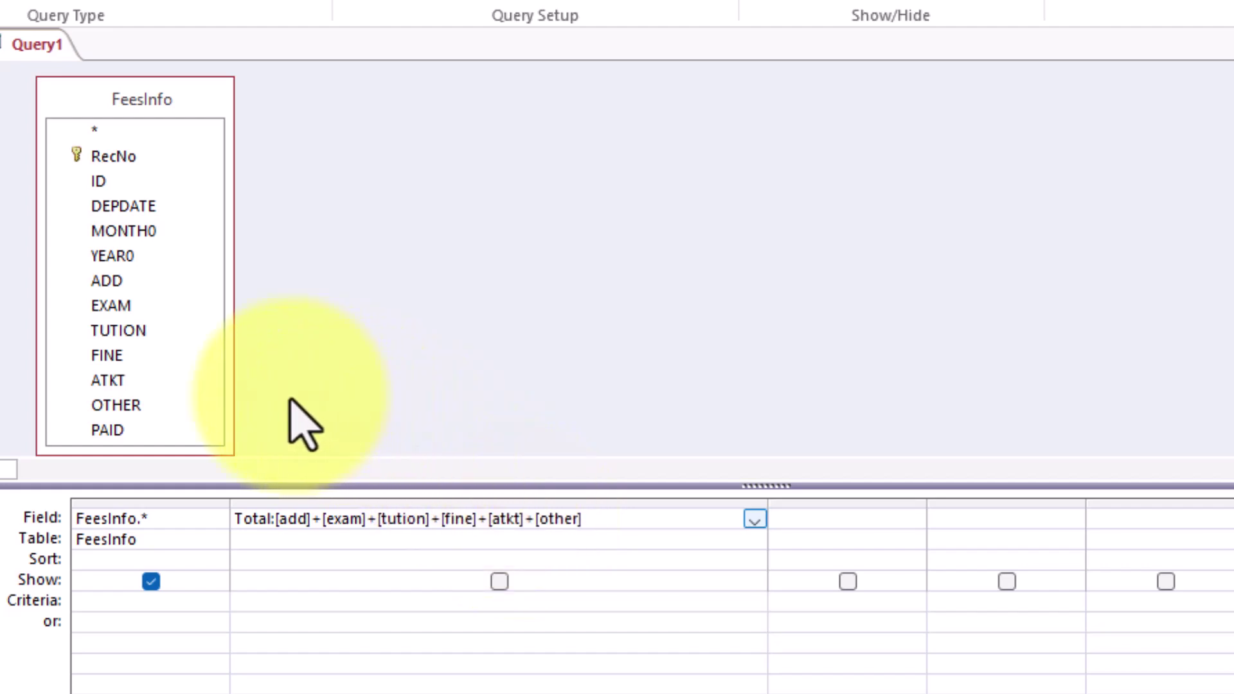
# Save the query under the name feesqry.
pyautogui.hotkey('ctrl', 's')
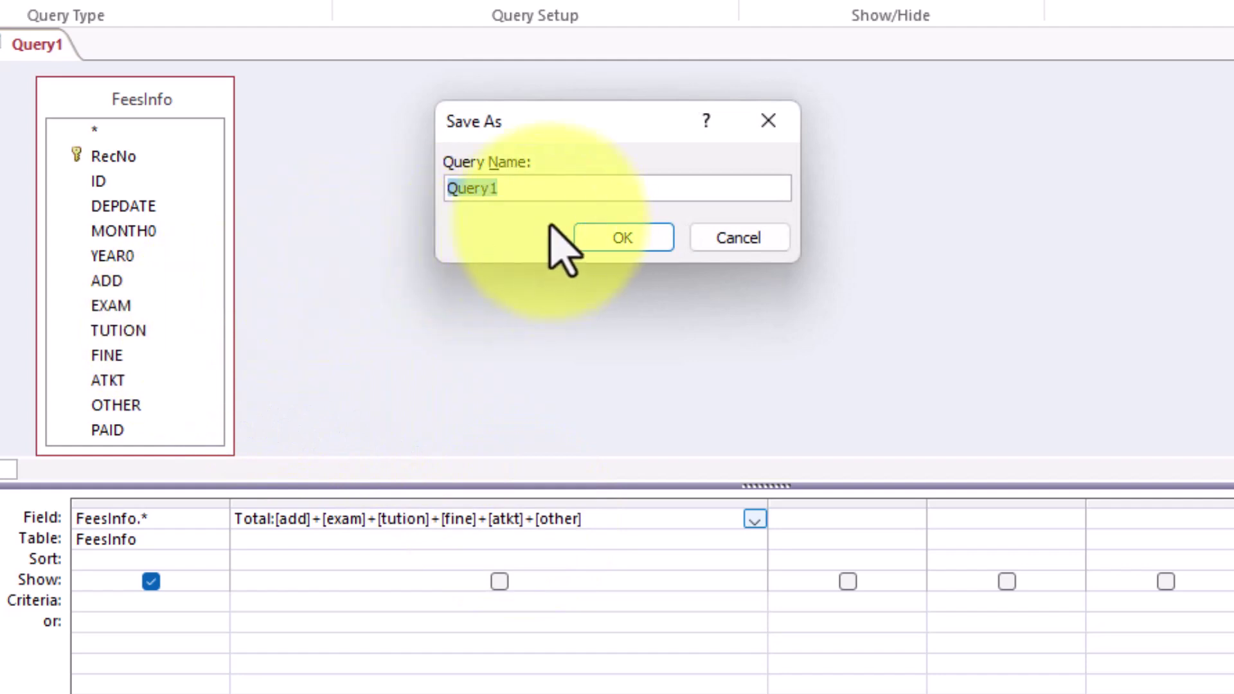
pyautogui.write('fe')
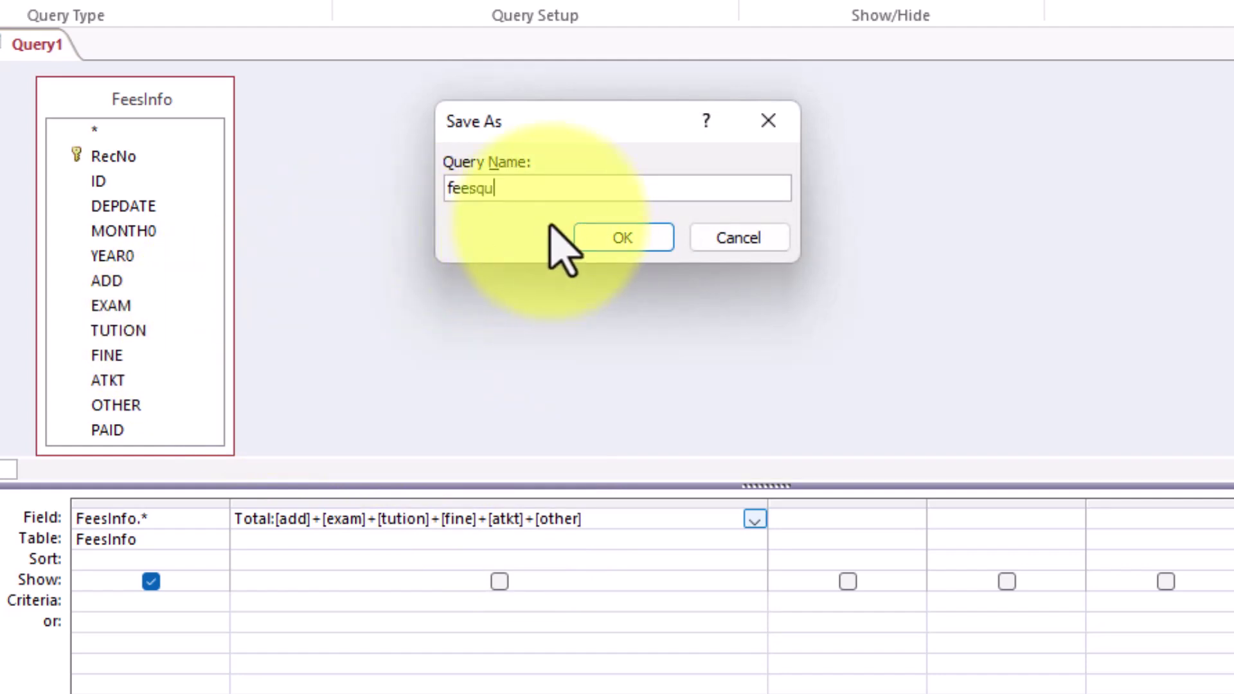
pyautogui.write('esqry')
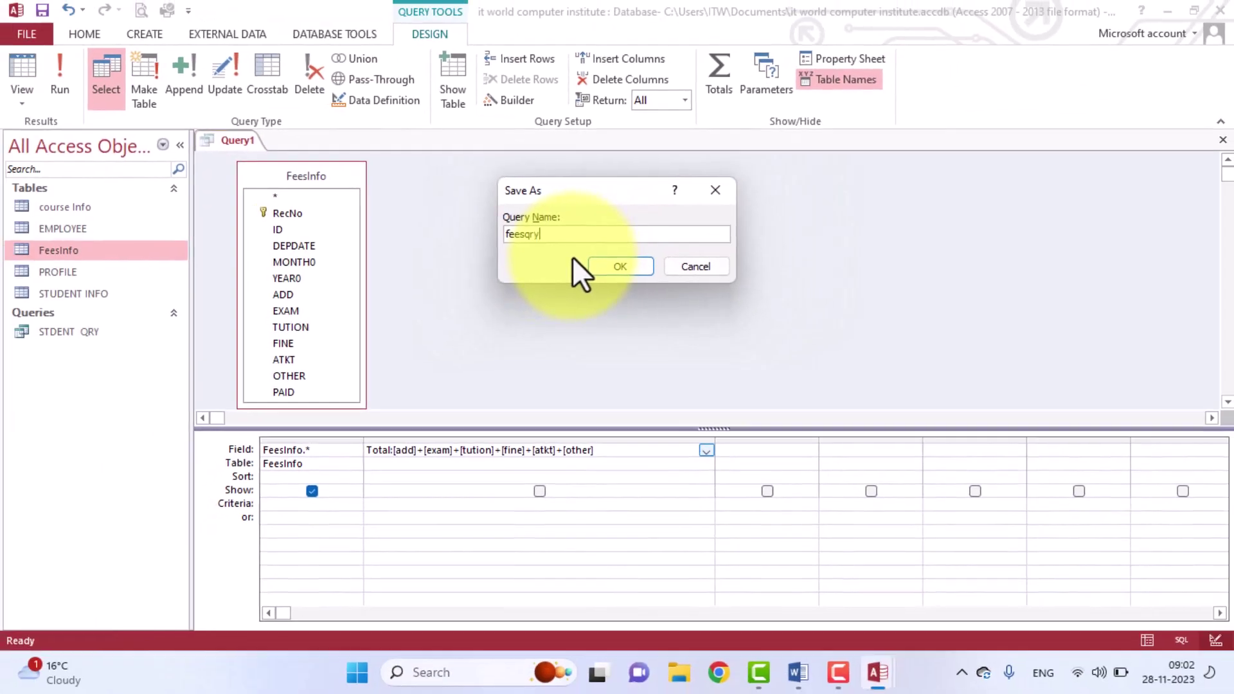
pyautogui.press('Return')
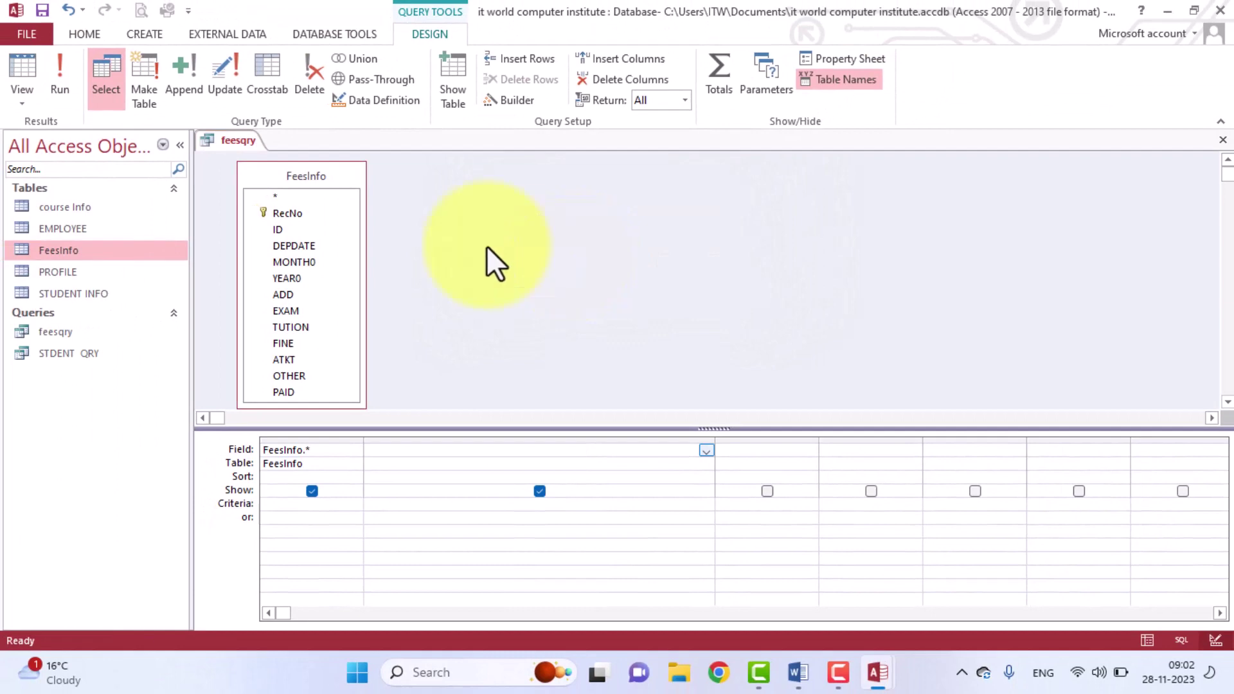
# Show the query's results in Datasheet view and move the Total column in front of PAID.
pyautogui.click(26, 69)
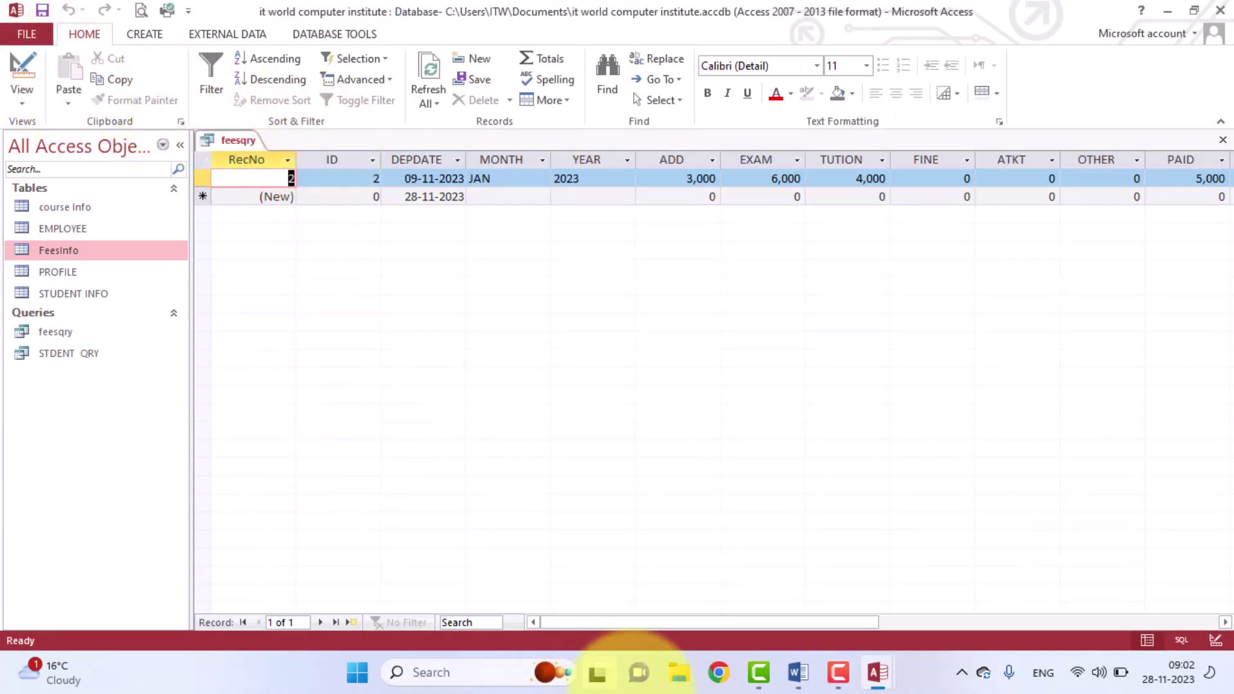
pyautogui.moveTo(617, 625); pyautogui.dragTo(704, 625)
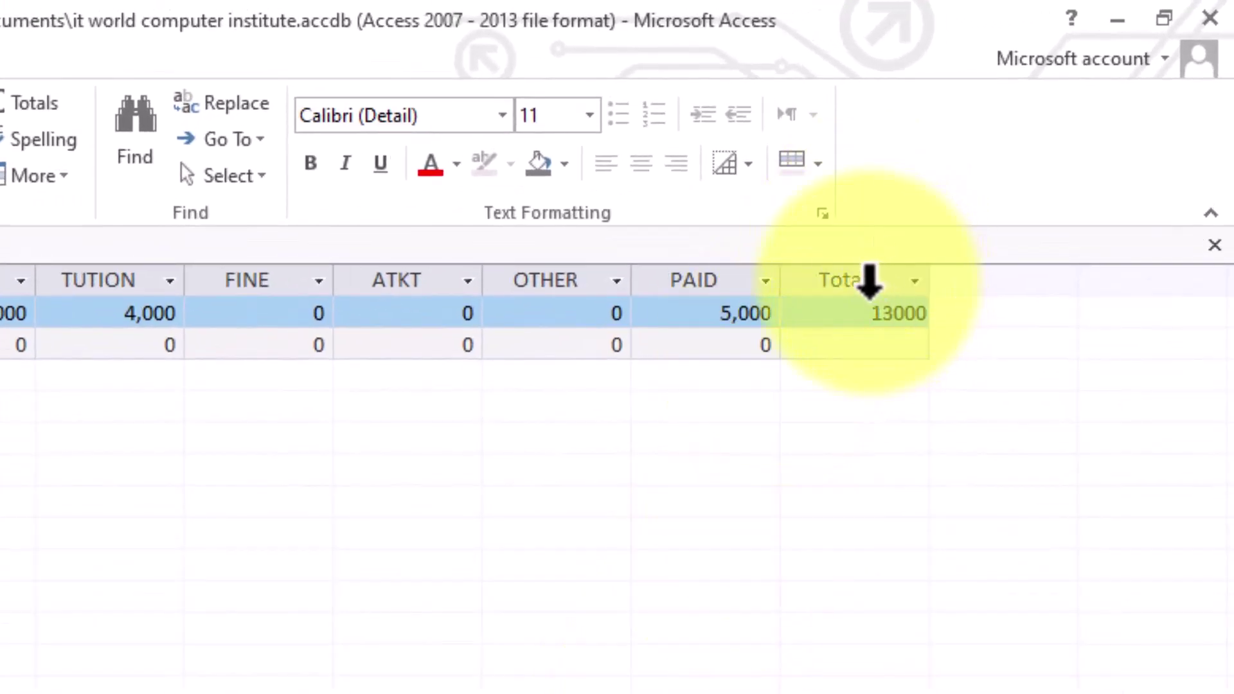
pyautogui.click(869, 289)
pyautogui.moveTo(887, 303); pyautogui.dragTo(709, 282)
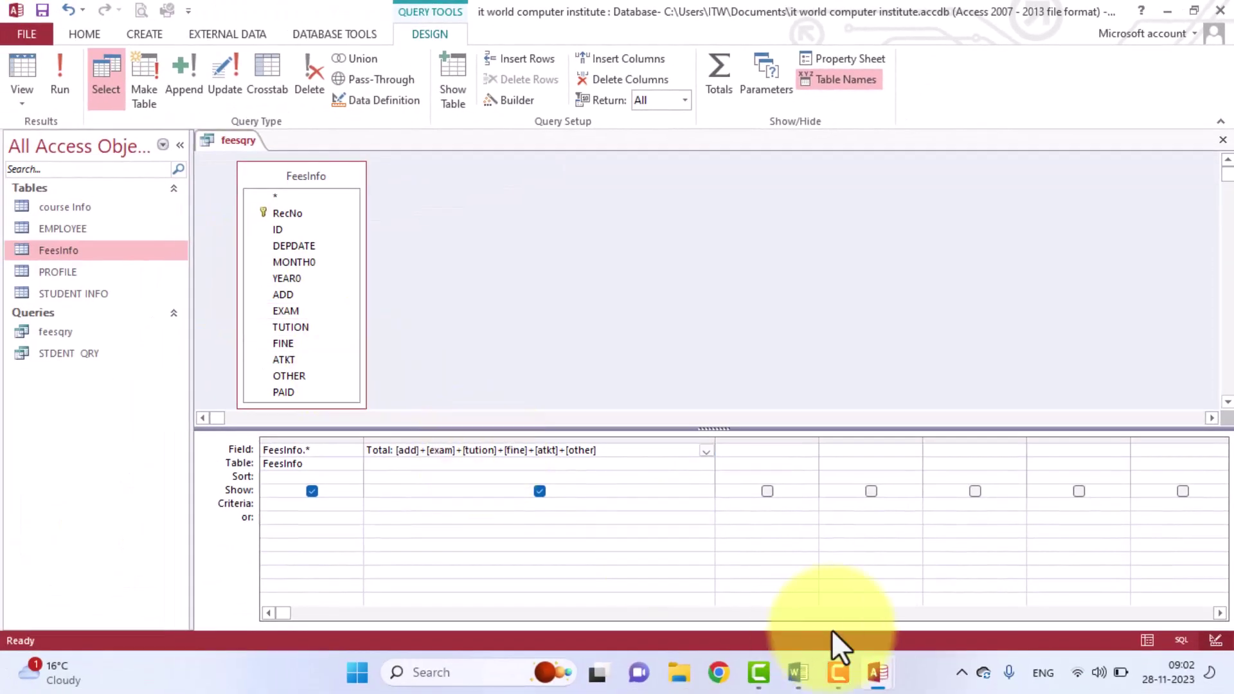
# Return to Design view, fit the Total column's width to its expression and widen the empty column beside it.
pyautogui.doubleClick(716, 442)
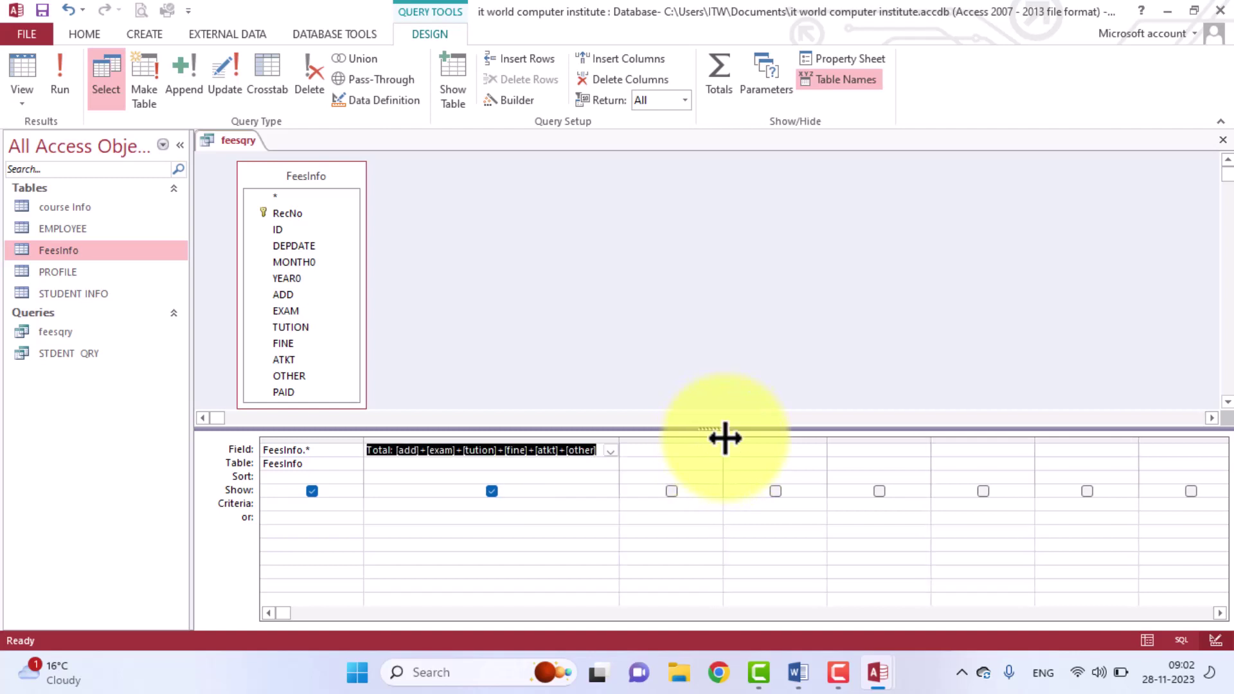
pyautogui.click(725, 439)
pyautogui.moveTo(725, 438); pyautogui.dragTo(828, 436)
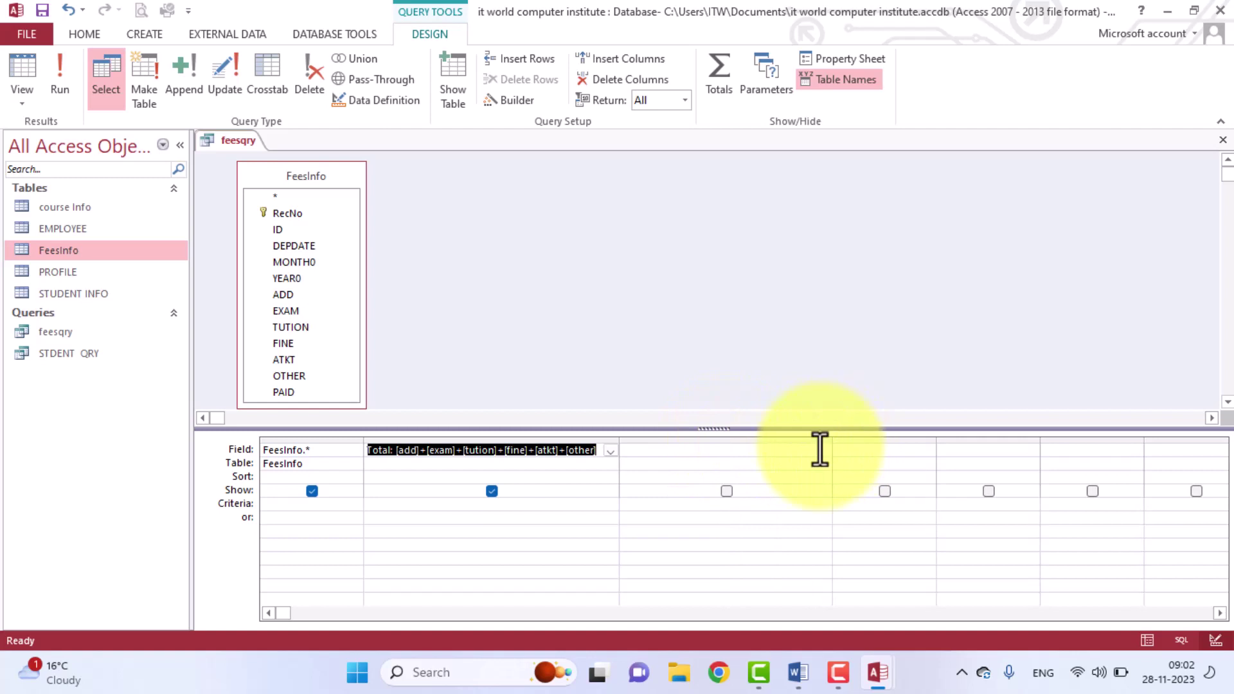
# Add the calculated field Remain:[total]-[paid] in the empty column after Total.
pyautogui.click(820, 449)
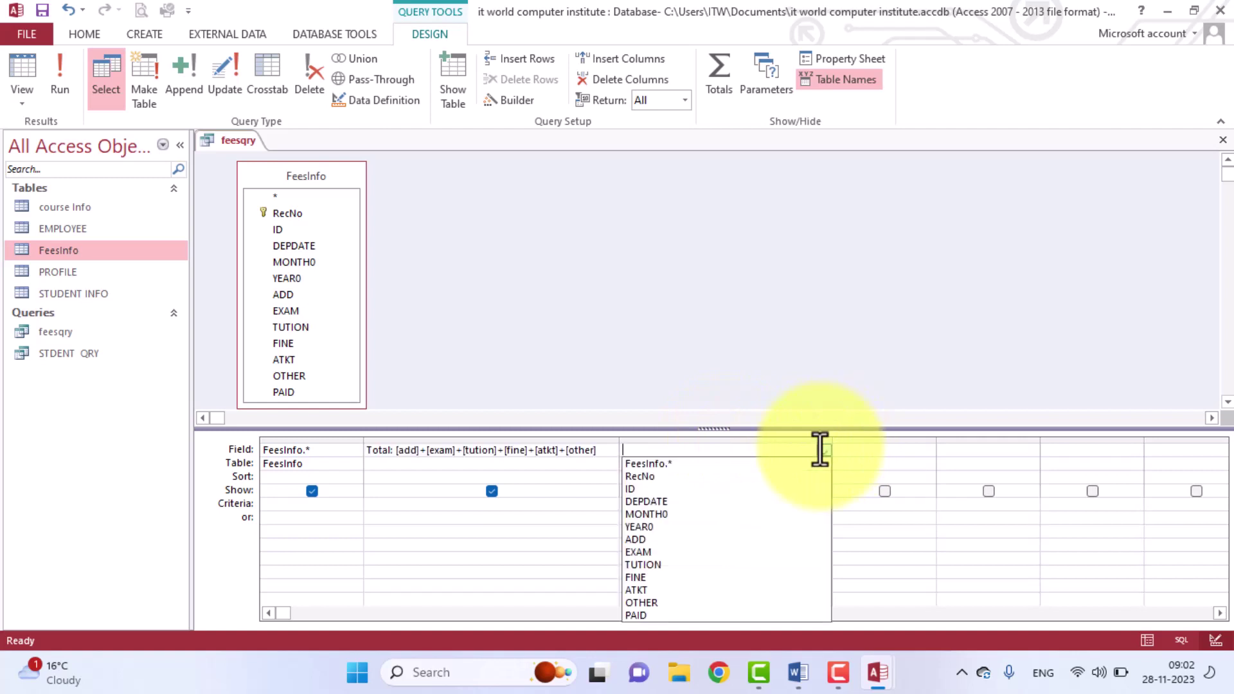
pyautogui.write('Remain:')
pyautogui.click(826, 449)
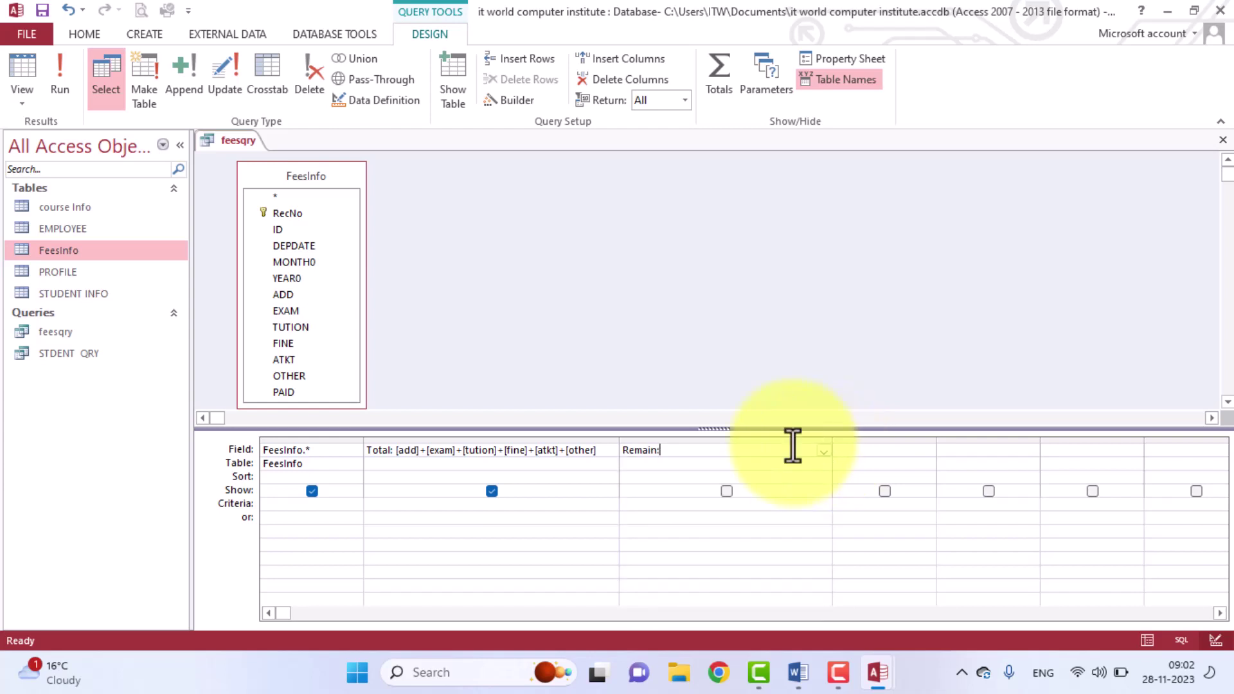
pyautogui.click(771, 453)
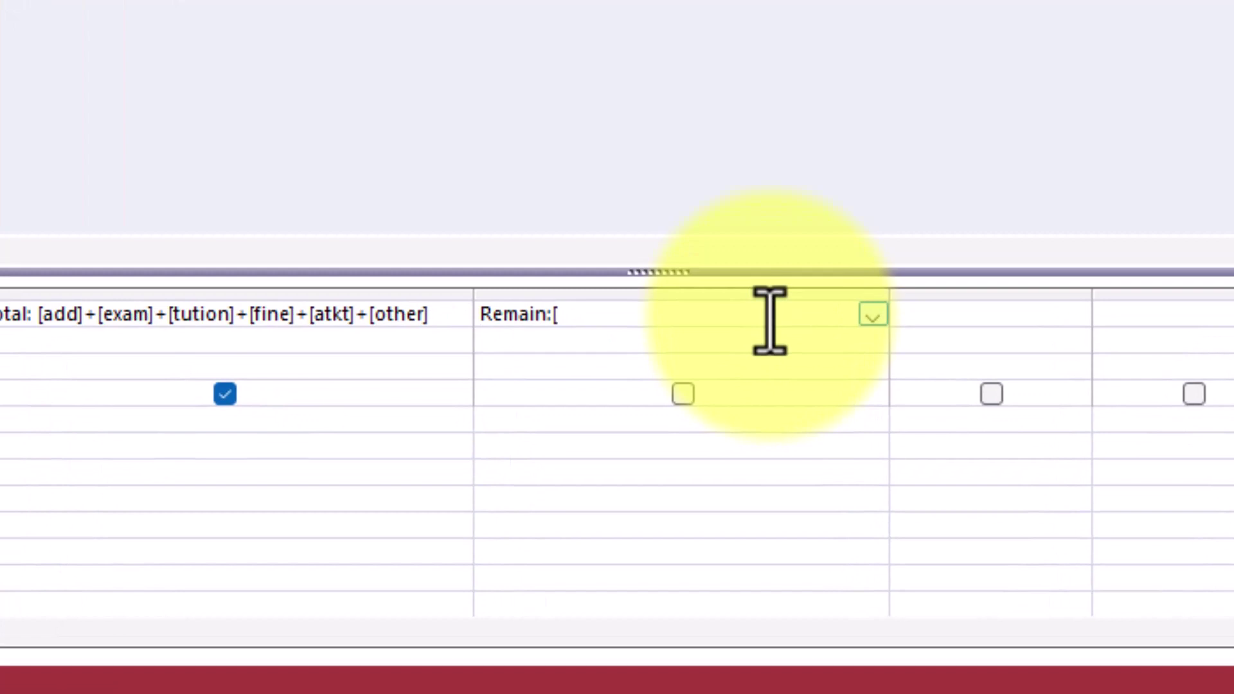
pyautogui.write('[to')
pyautogui.press('BackSpace')
pyautogui.press('BackSpace')
pyautogui.write('otal]-[paid')
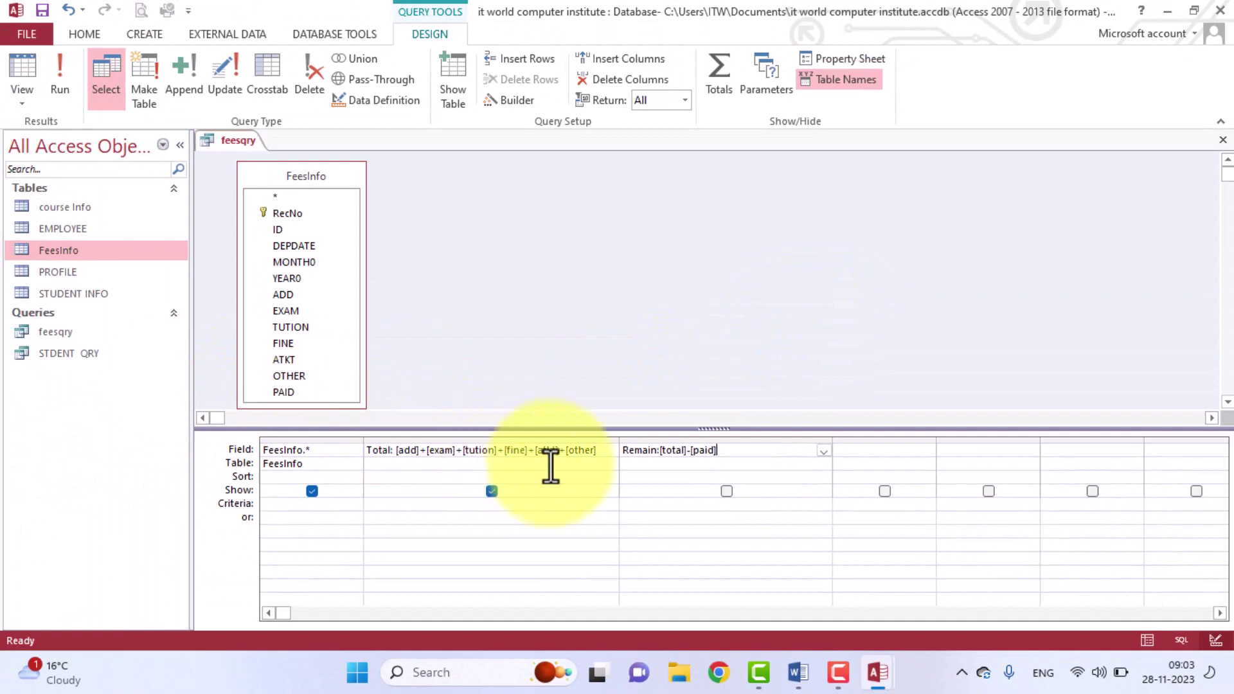
# Show the query in Datasheet view, examine the Total, PAID and Remain columns and close the query.
pyautogui.click(21, 64)
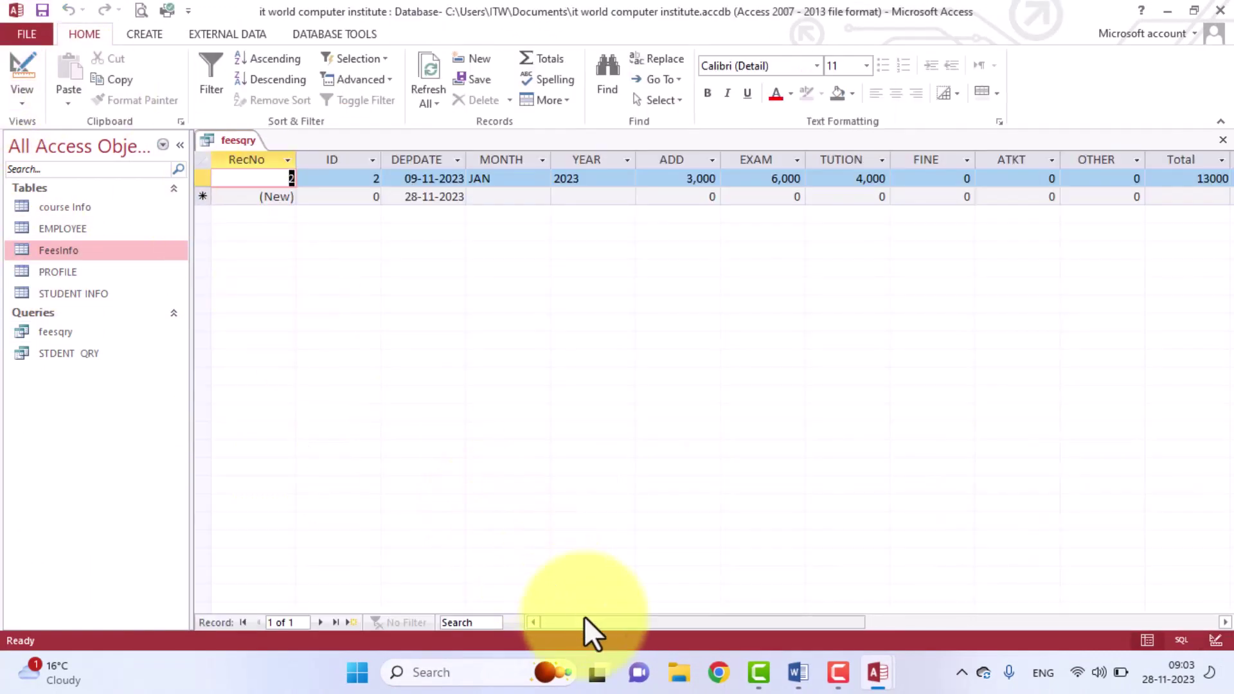
pyautogui.moveTo(587, 622); pyautogui.dragTo(771, 623)
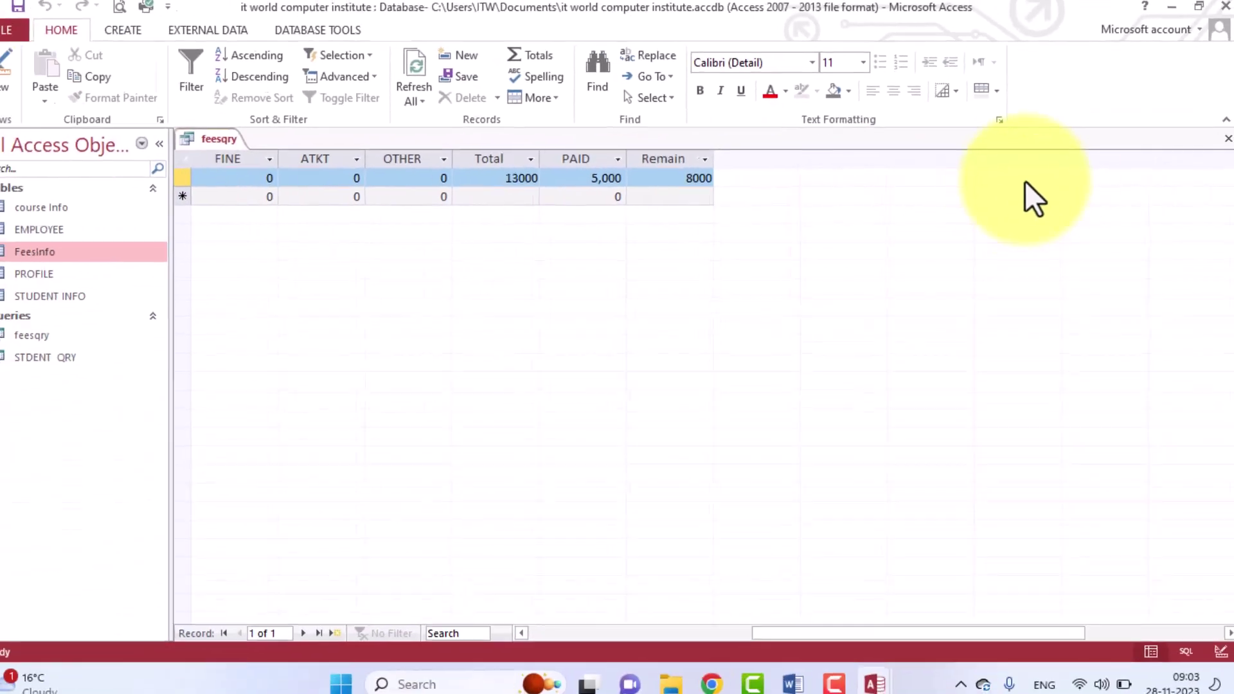
pyautogui.click(1228, 138)
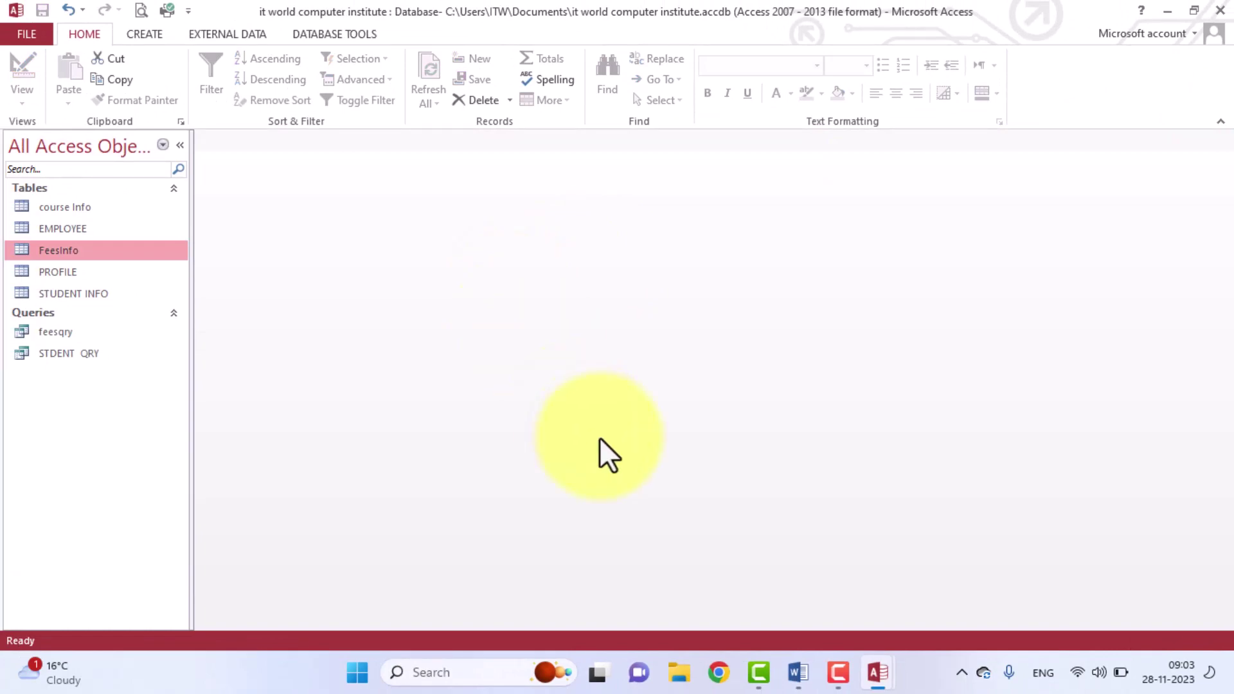
# Switch to Word, read the Make table query notes under Action Queries and return to the Access database.
pyautogui.click(797, 673)
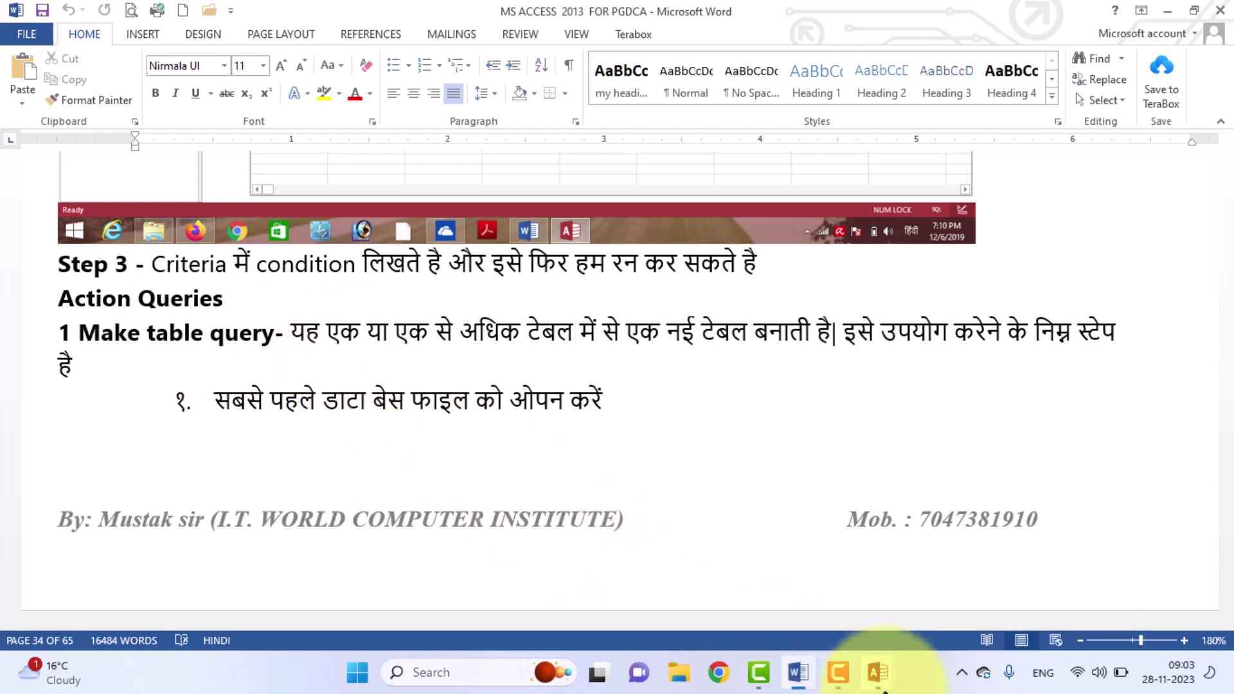
pyautogui.moveTo(885, 690)
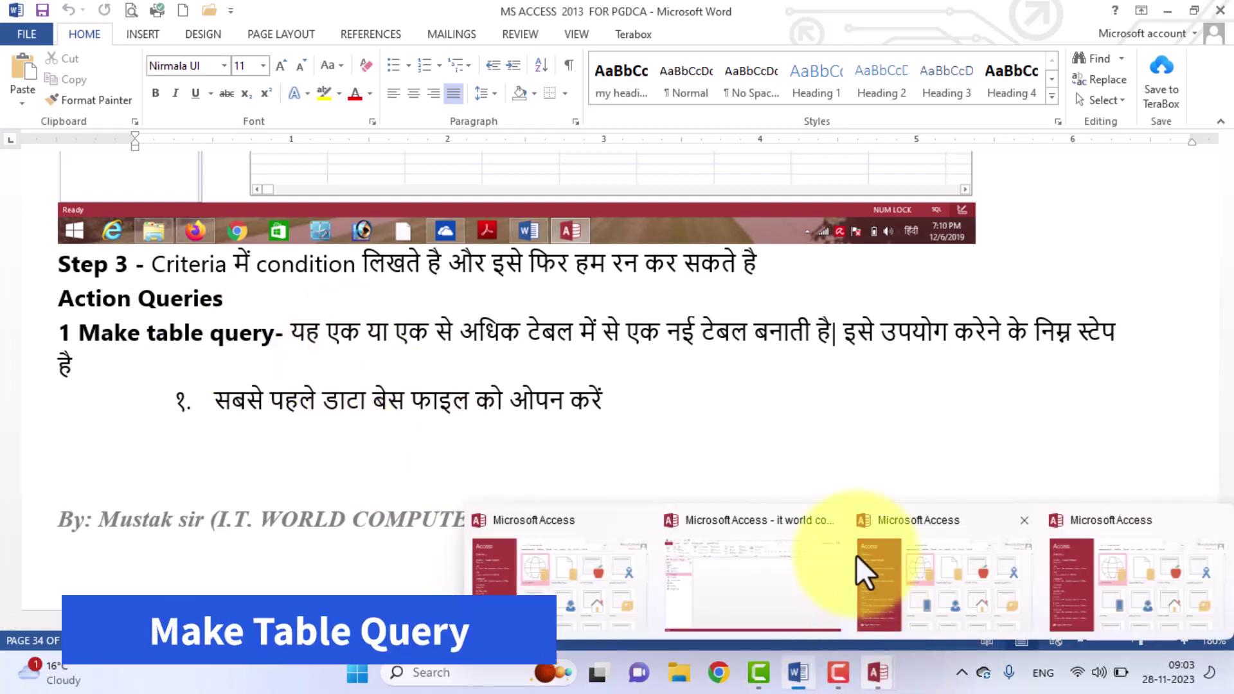
pyautogui.moveTo(838, 514)
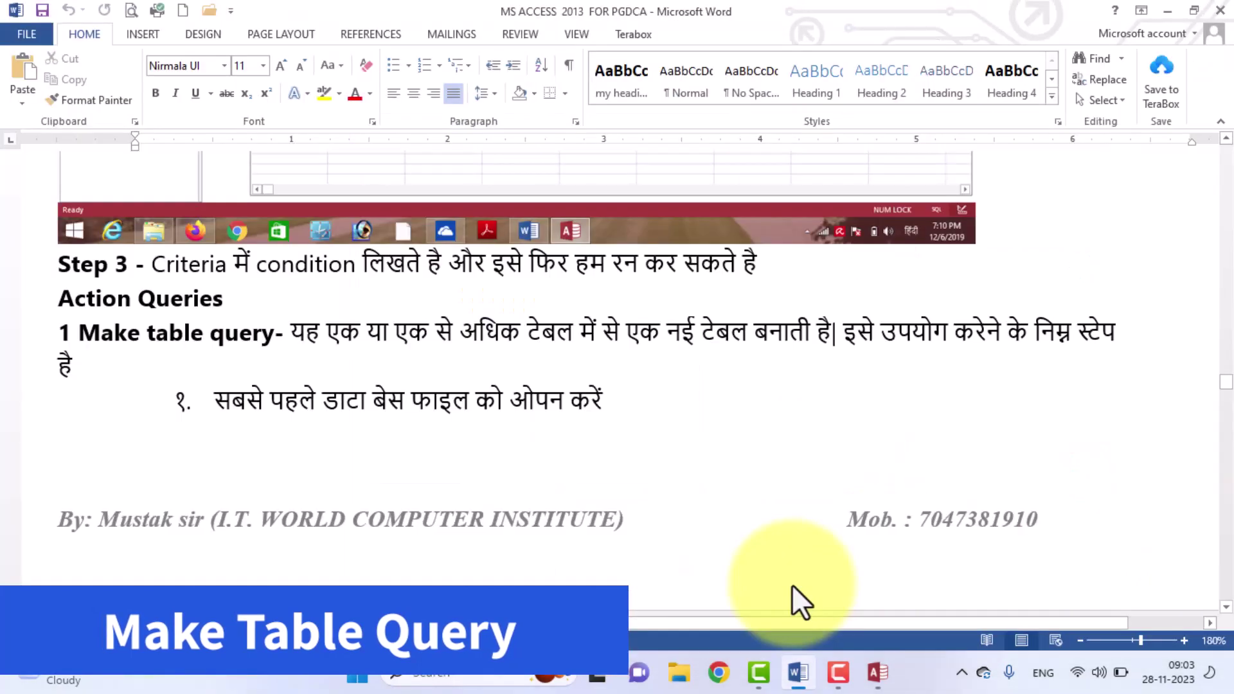
pyautogui.click(857, 648)
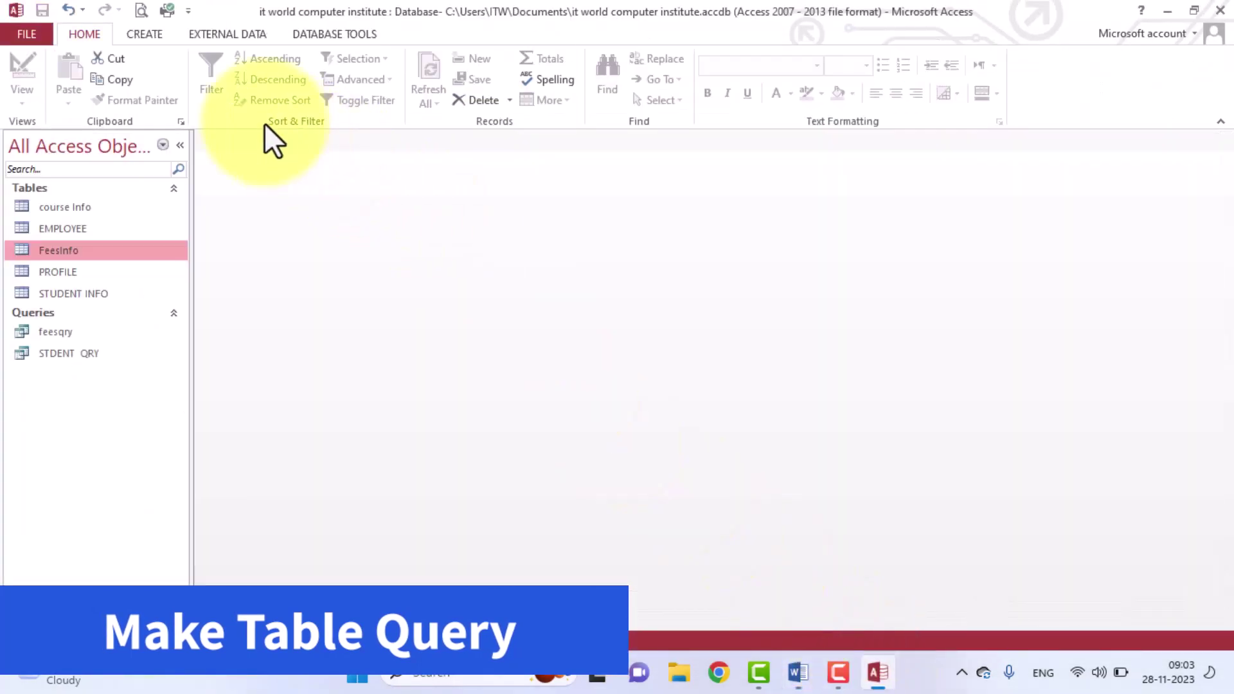
# Create a query in Design view on the STUDENT INFO table and make it a Make Table query for student2 in the current database.
pyautogui.click(145, 33)
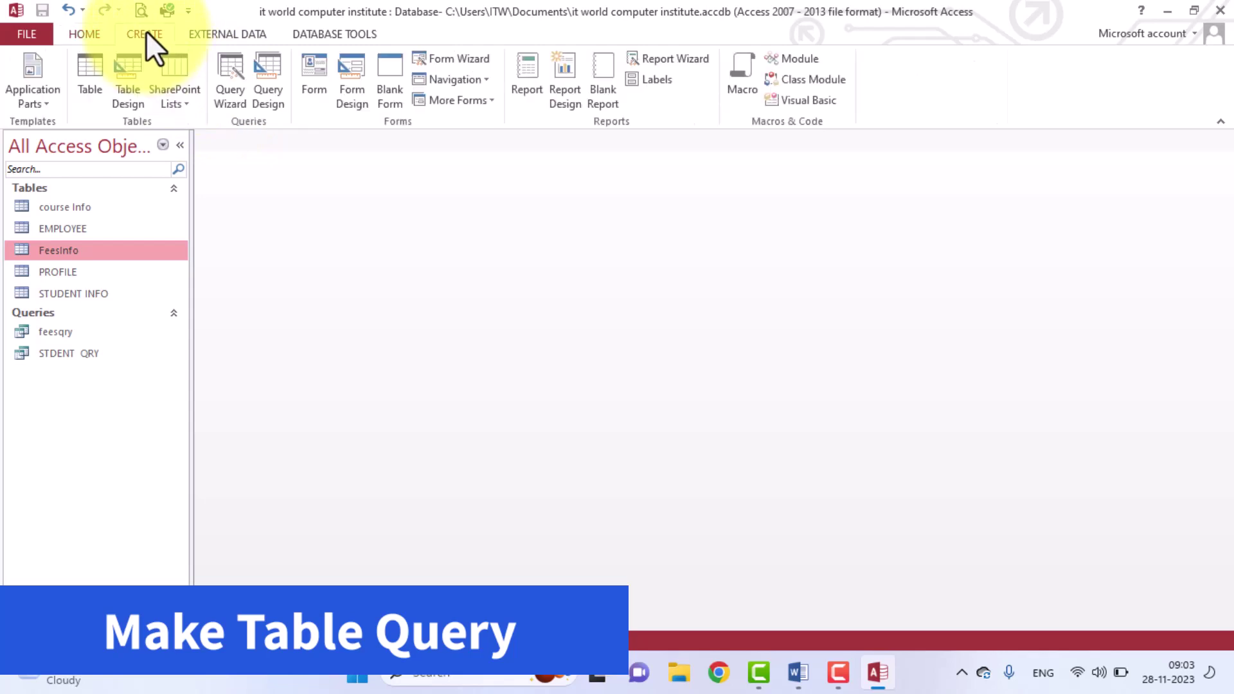
pyautogui.click(272, 91)
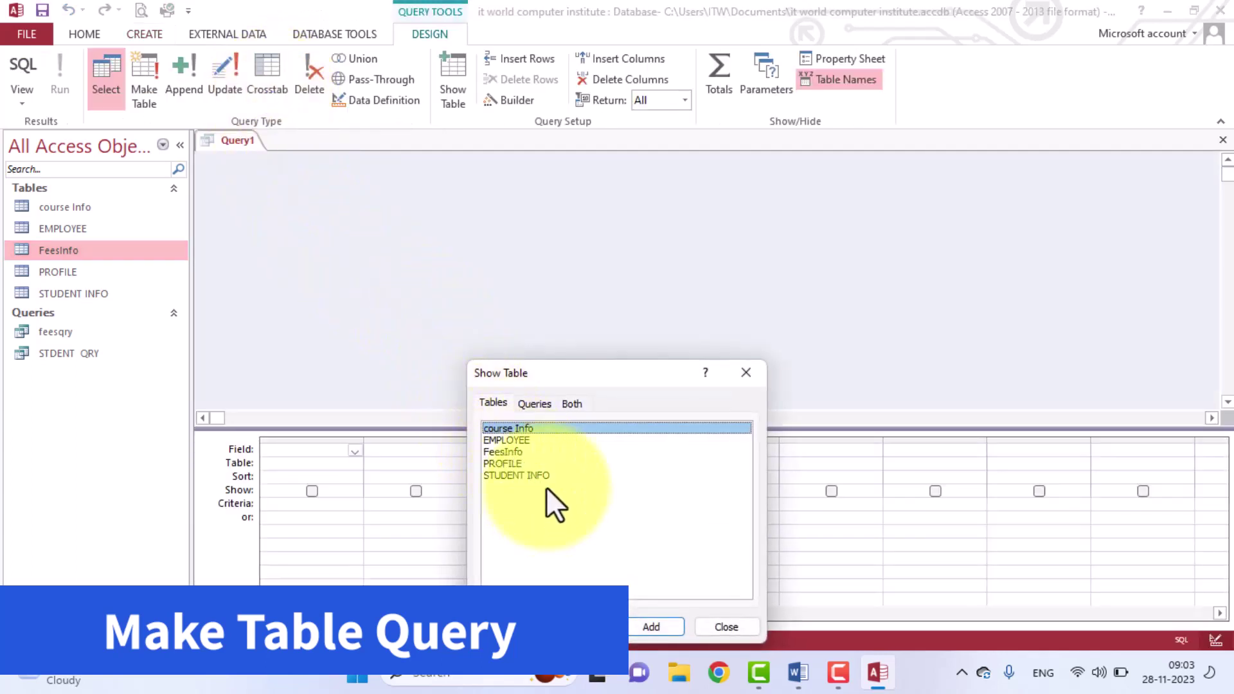
pyautogui.click(539, 475)
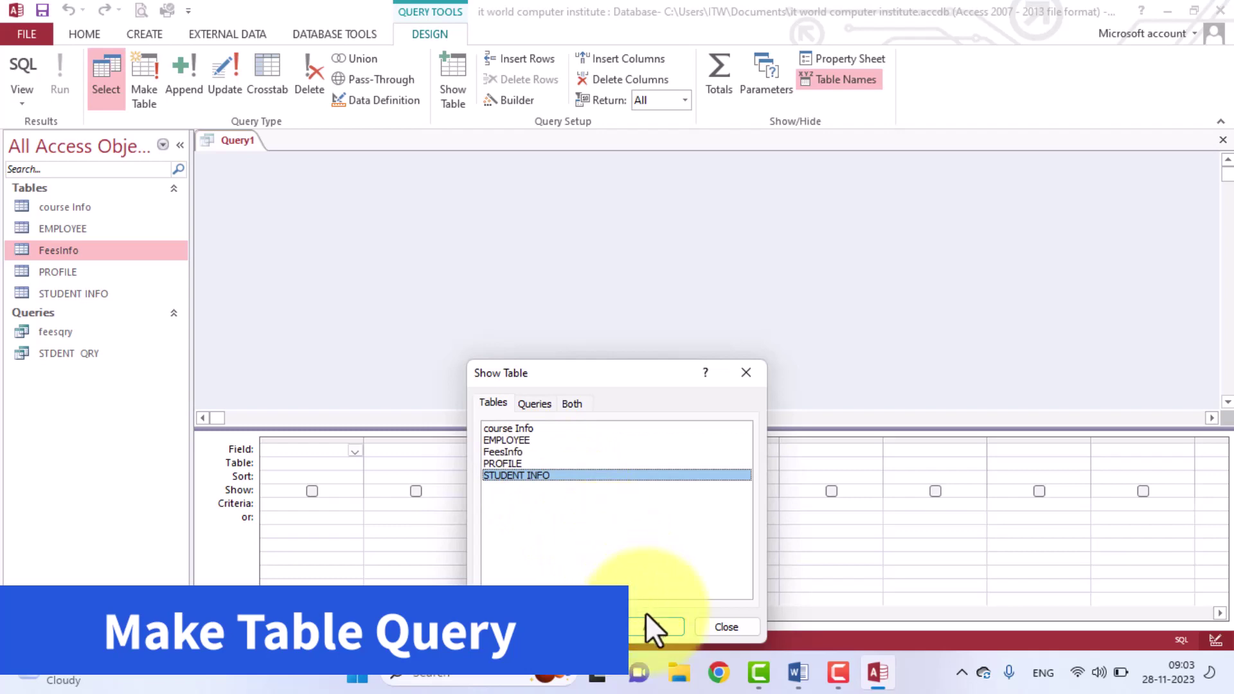
pyautogui.click(664, 632)
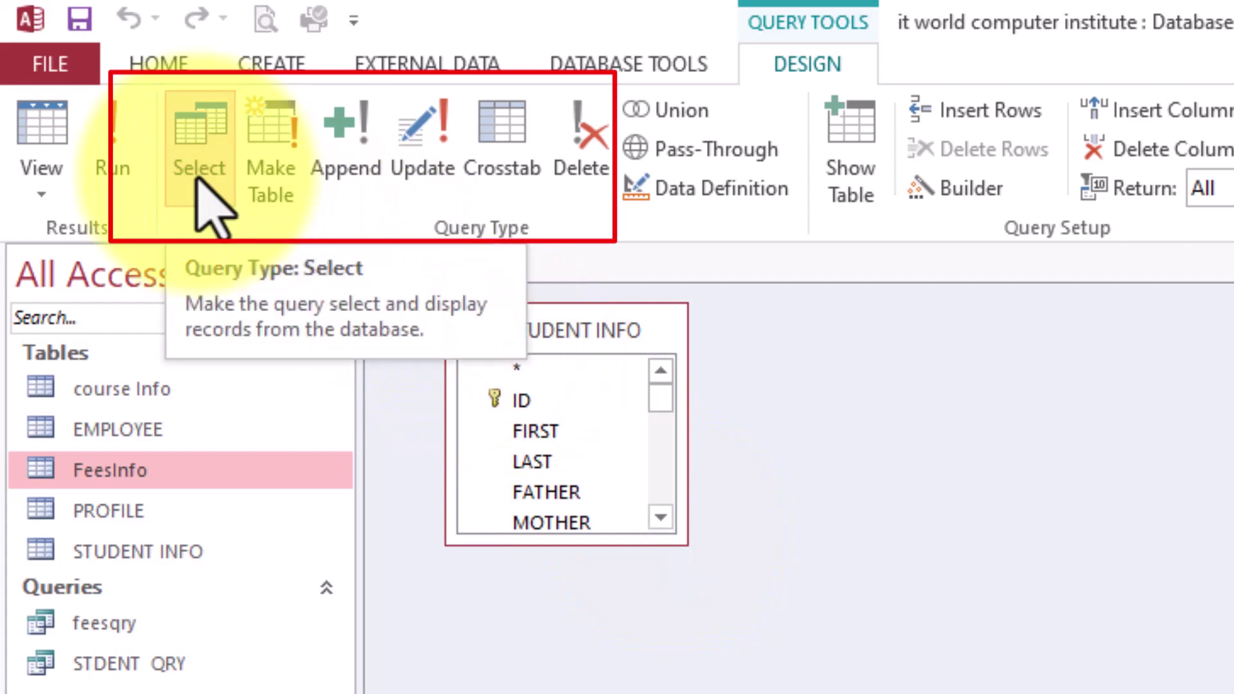
pyautogui.click(297, 176)
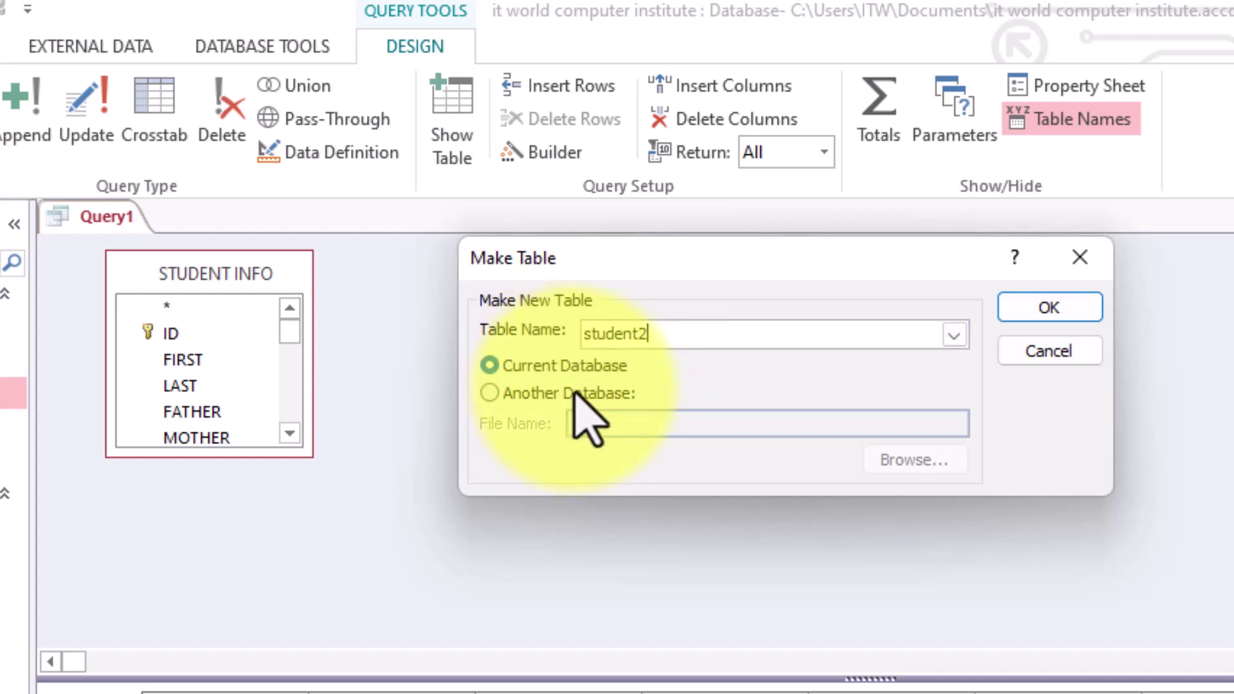
pyautogui.click(1059, 324)
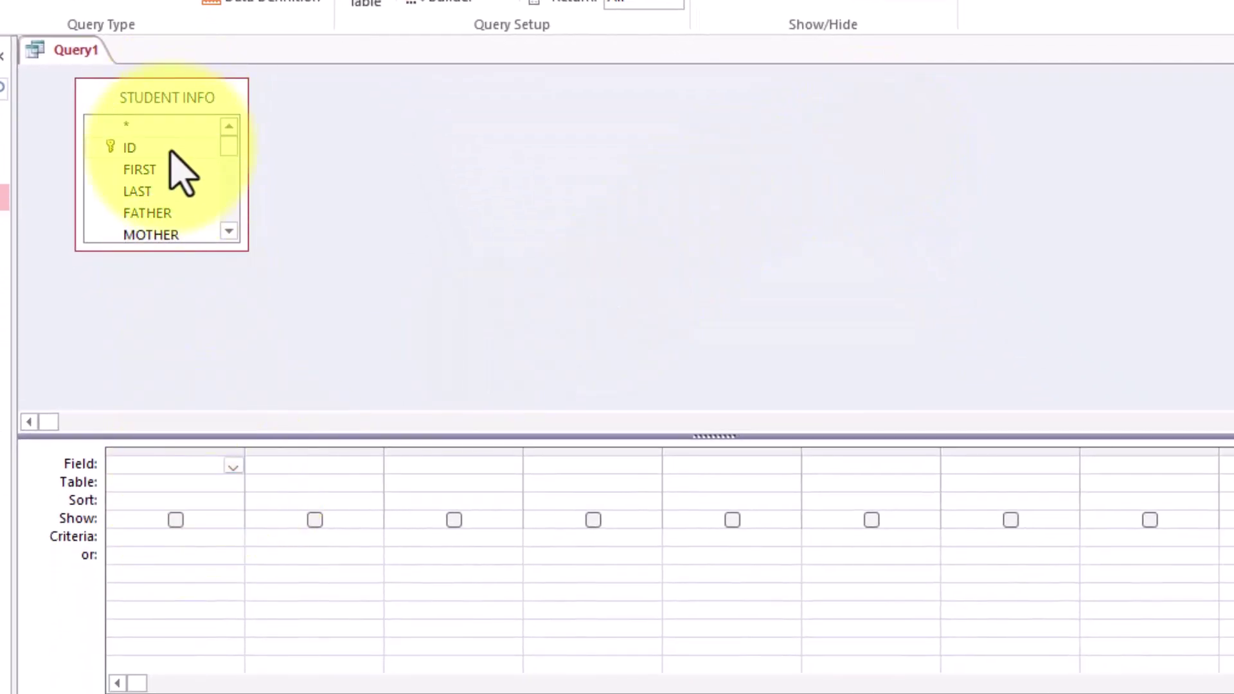
# Add the FIRST, LAST, FATHER, FEES, DATE OF BIRTH, MOBILE and GANDER fields of STUDENT INFO to the query grid.
pyautogui.doubleClick(168, 170)
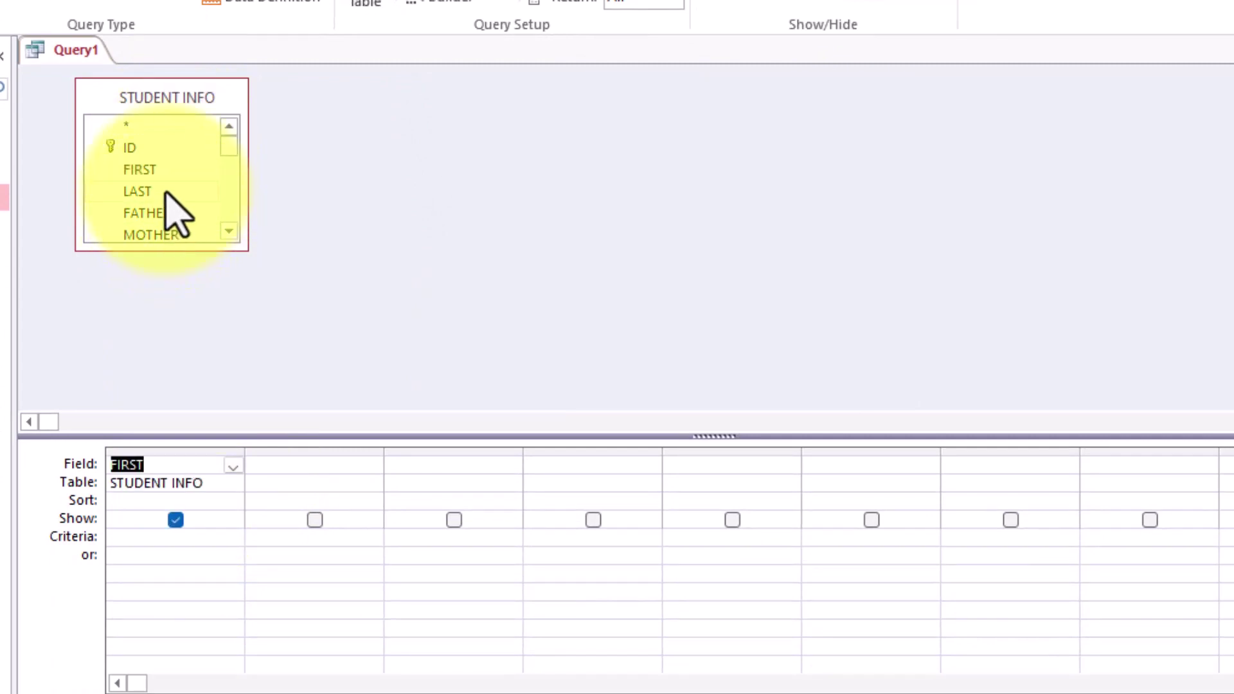
pyautogui.doubleClick(137, 192)
pyautogui.doubleClick(142, 213)
pyautogui.scroll(-3, 171, 215)
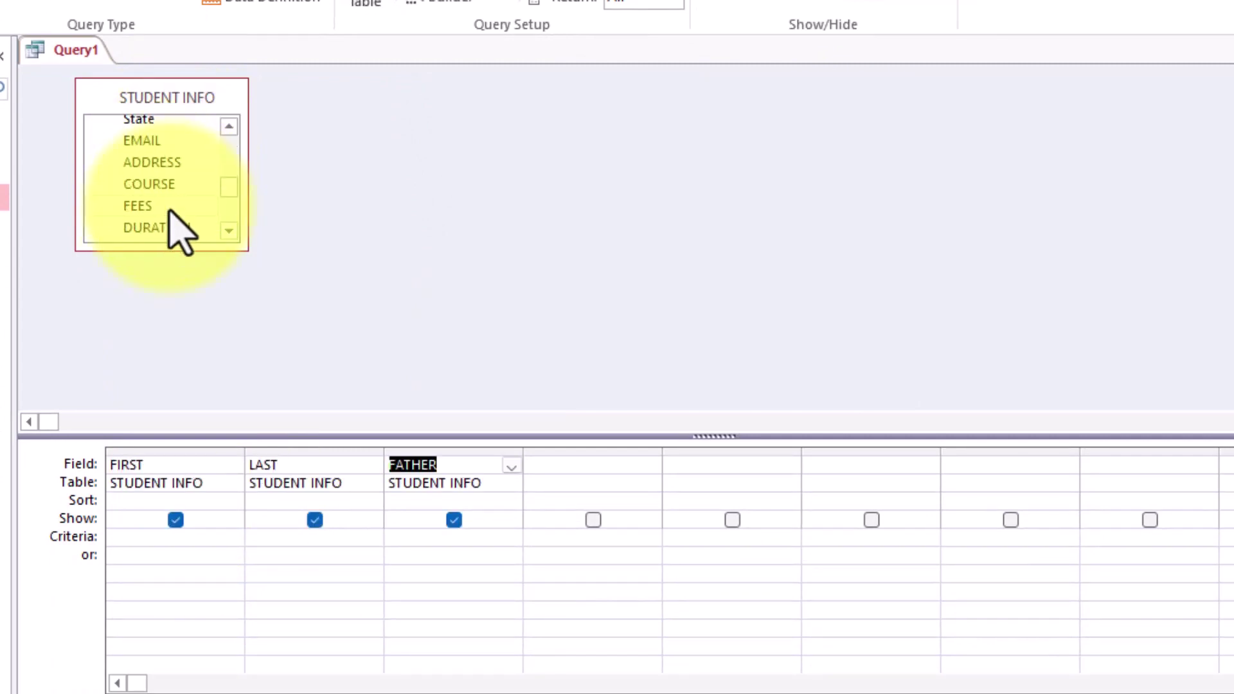
pyautogui.doubleClick(169, 206)
pyautogui.scroll(-2, 170, 212)
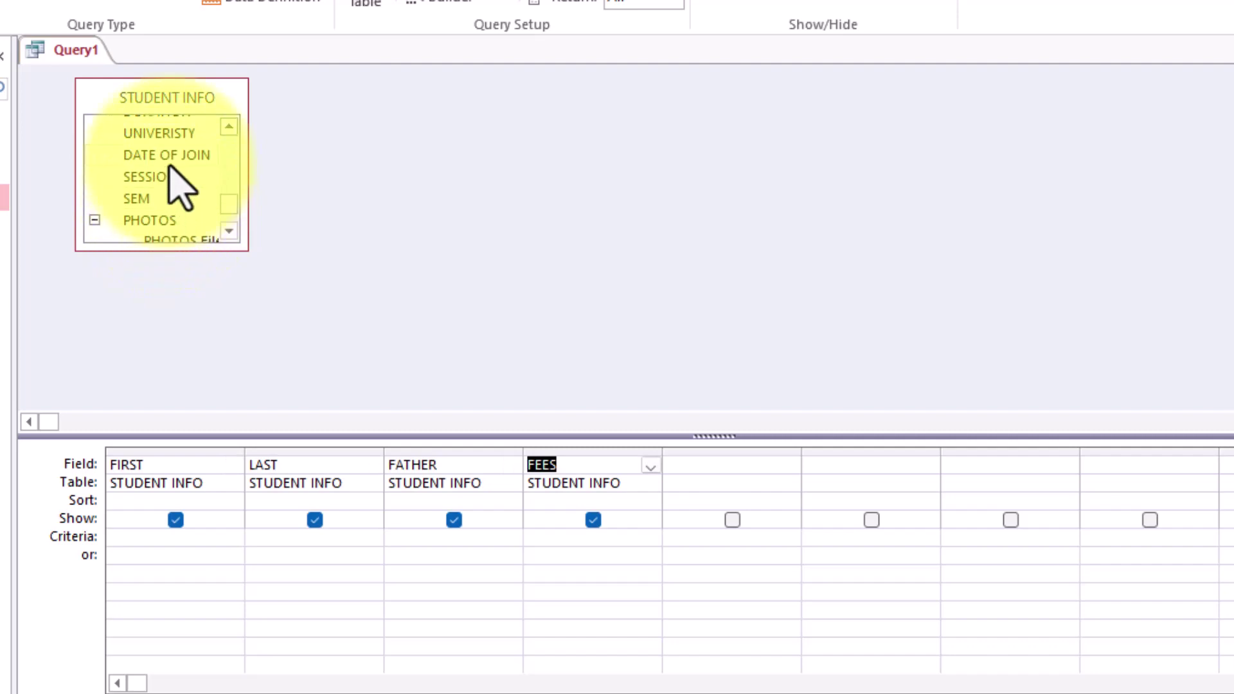
pyautogui.scroll(-1, 170, 206)
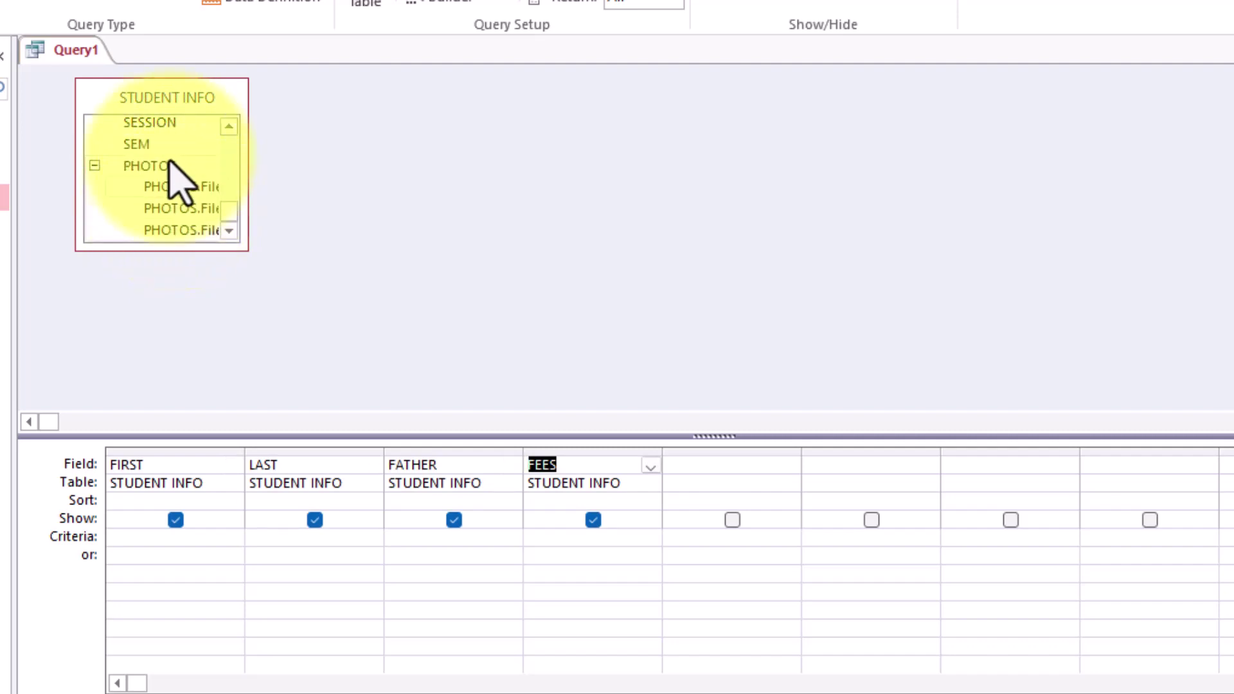
pyautogui.scroll(4, 171, 184)
pyautogui.doubleClick(168, 209)
pyautogui.click(166, 166)
pyautogui.doubleClick(166, 166)
pyautogui.moveTo(165, 144); pyautogui.dragTo(951, 450)
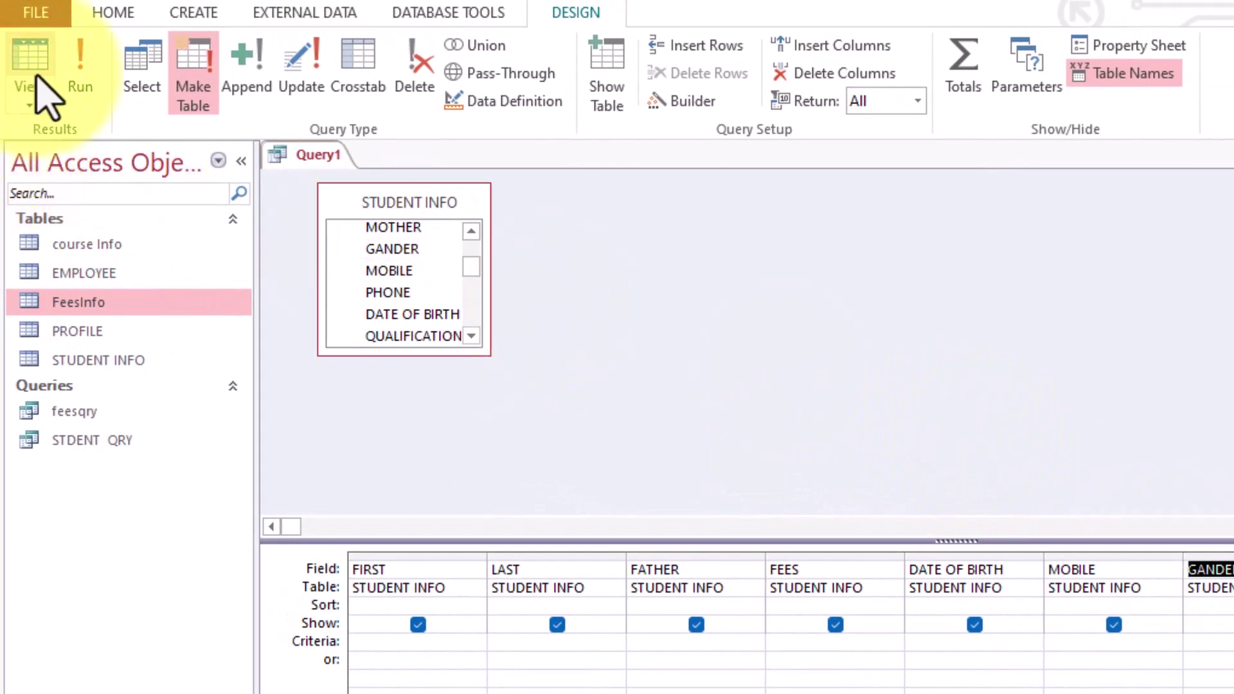
# Run the make table query, then open the new student2 table to check its records and close it.
pyautogui.click(80, 90)
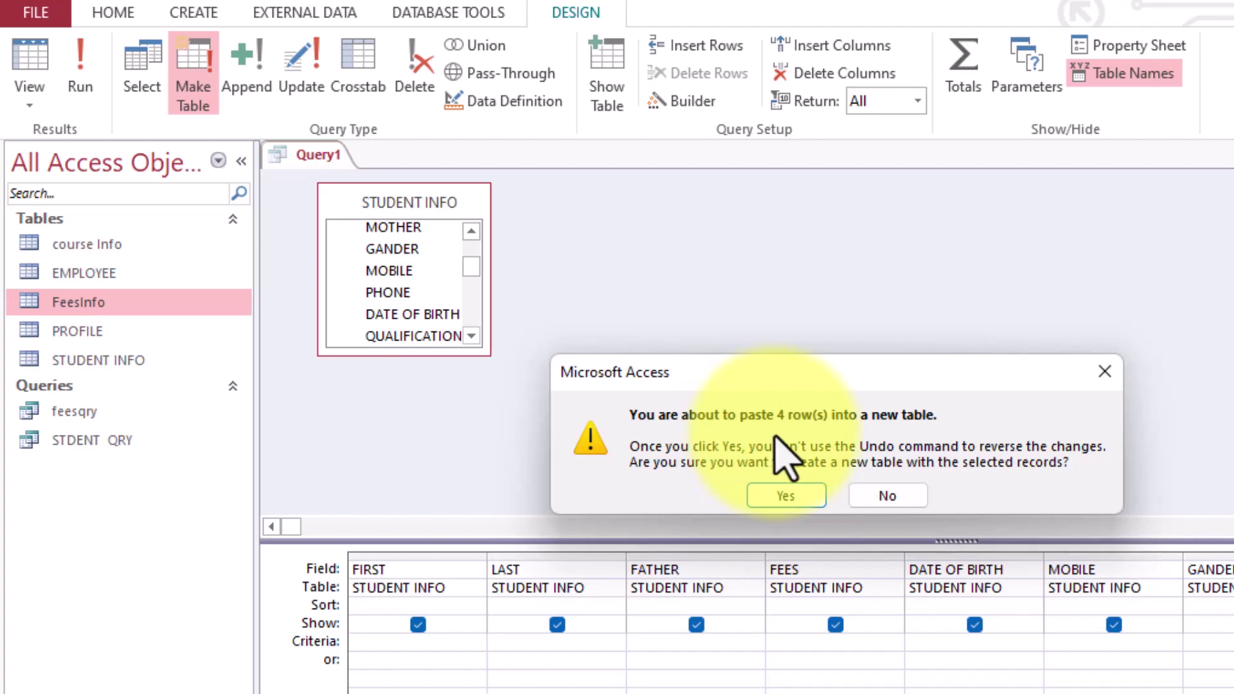
pyautogui.click(800, 500)
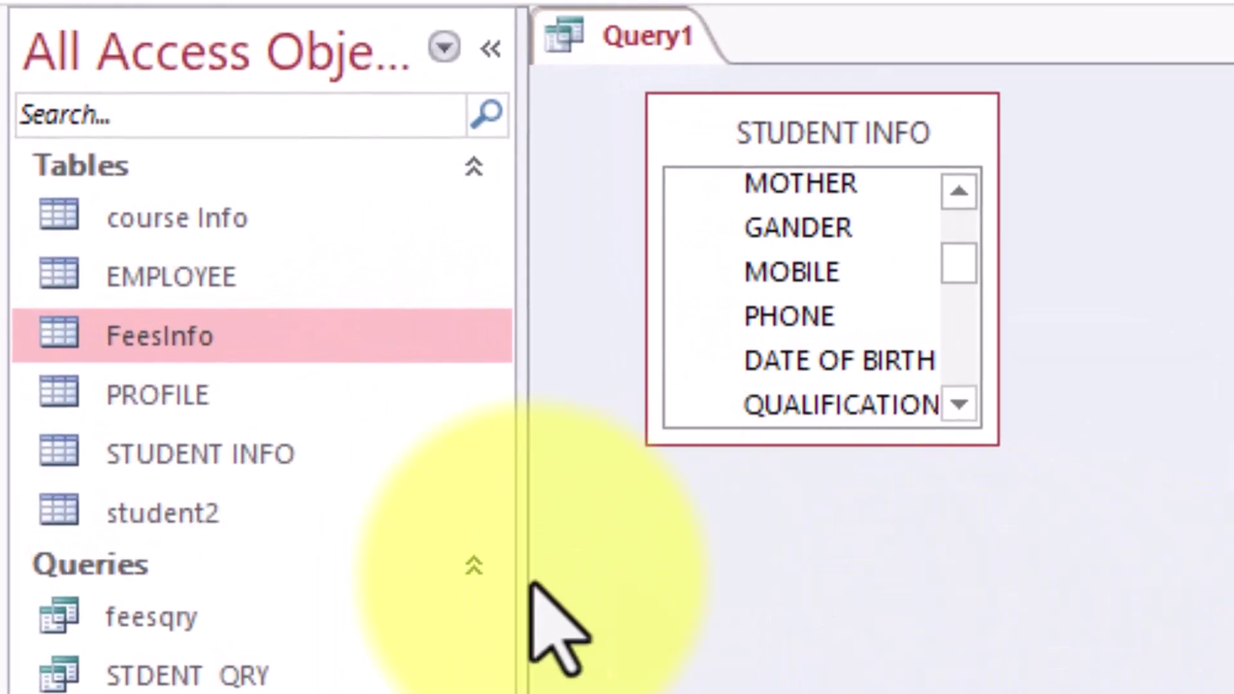
pyautogui.click(209, 511)
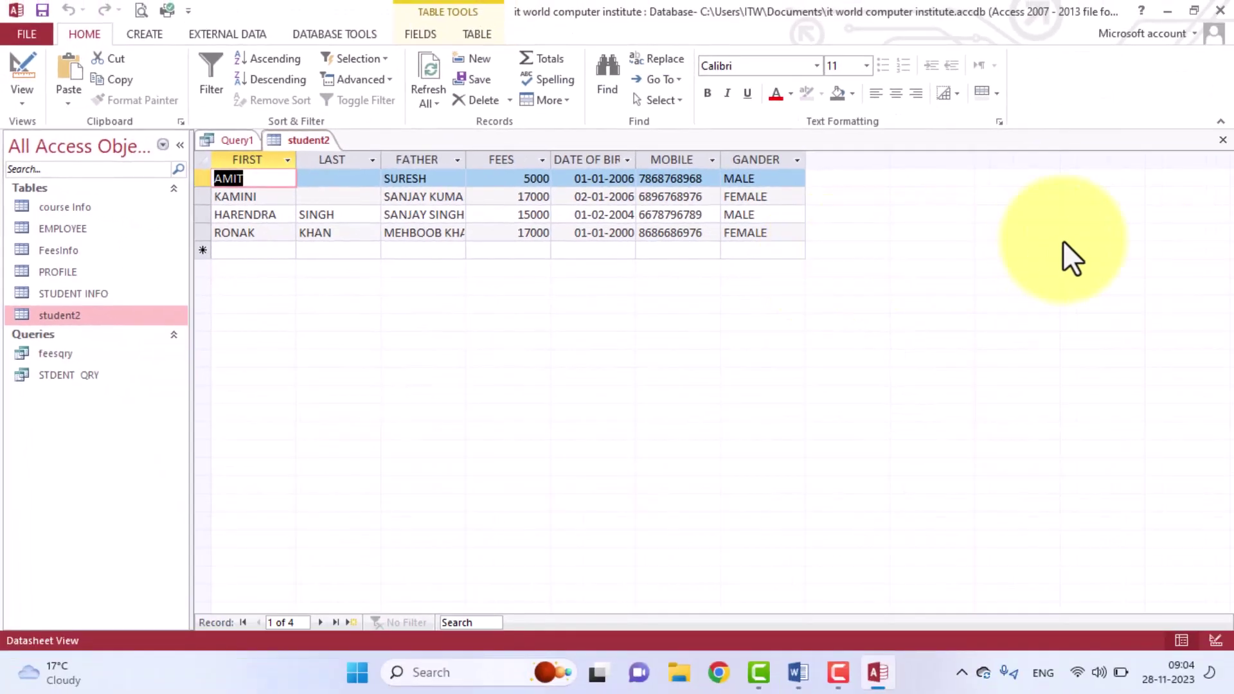
pyautogui.click(1218, 144)
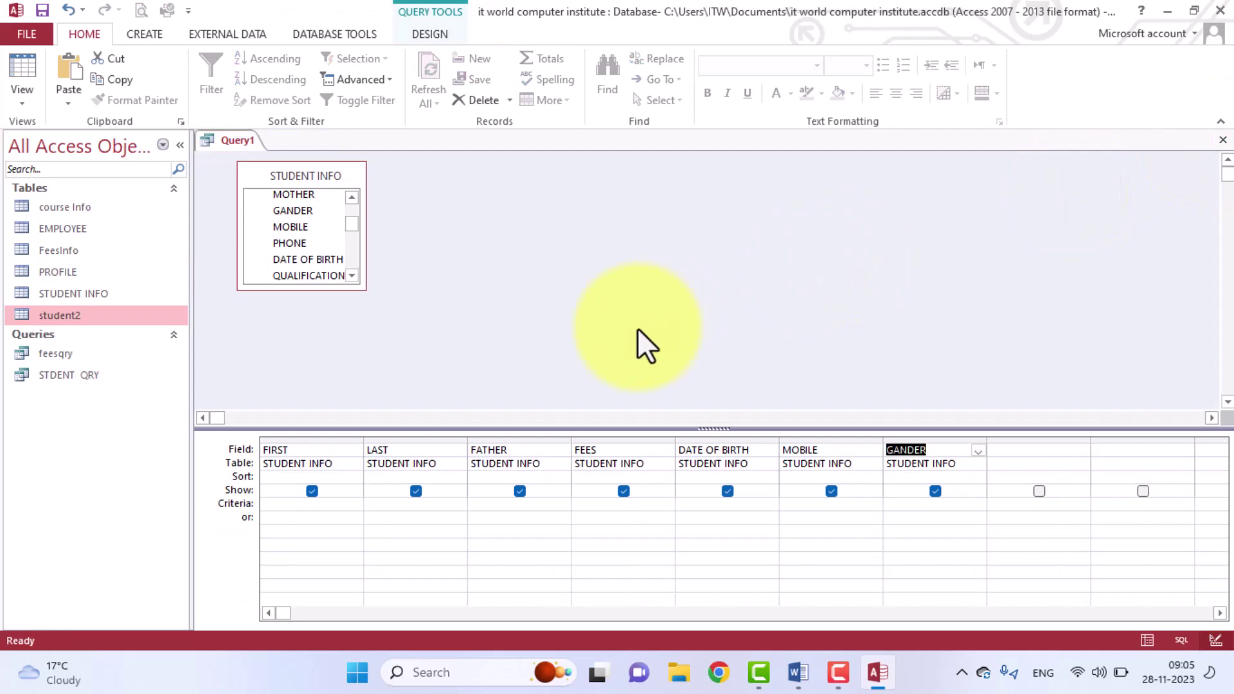
# Delete the student2 table from the database.
pyautogui.rightClick(45, 321)
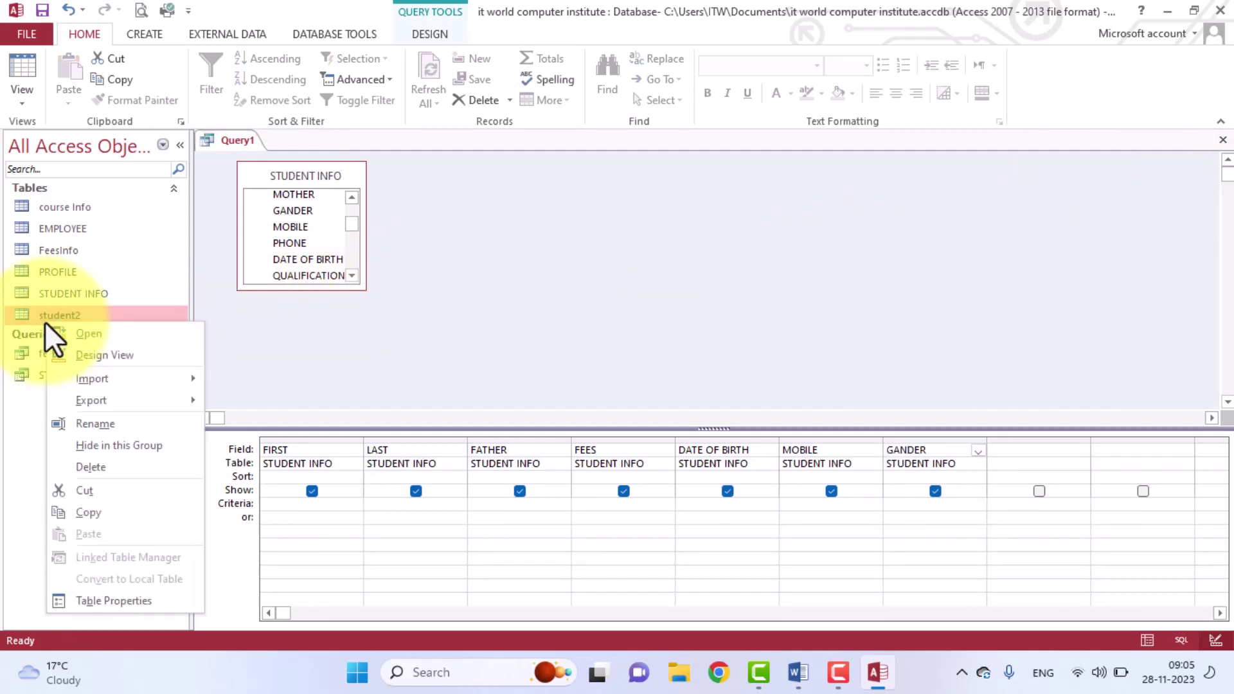
pyautogui.click(102, 467)
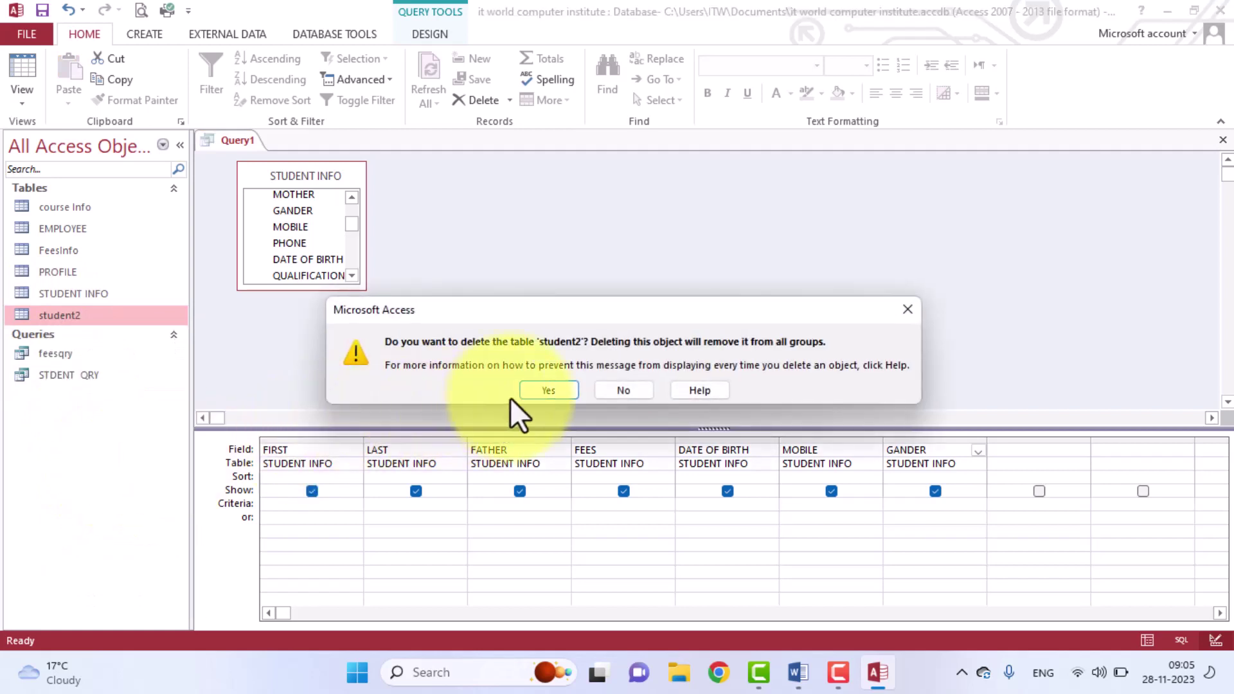
pyautogui.click(523, 393)
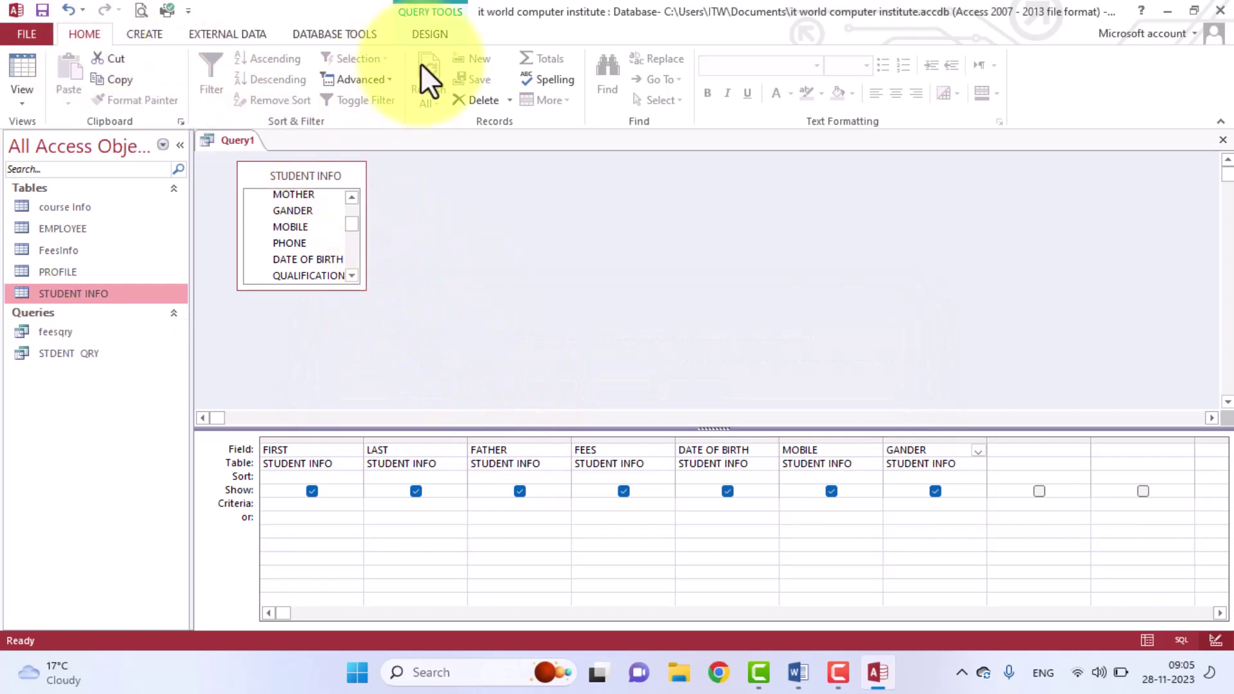
# Change the query to an Append query targeting the employee table in the current database and run it.
pyautogui.click(421, 36)
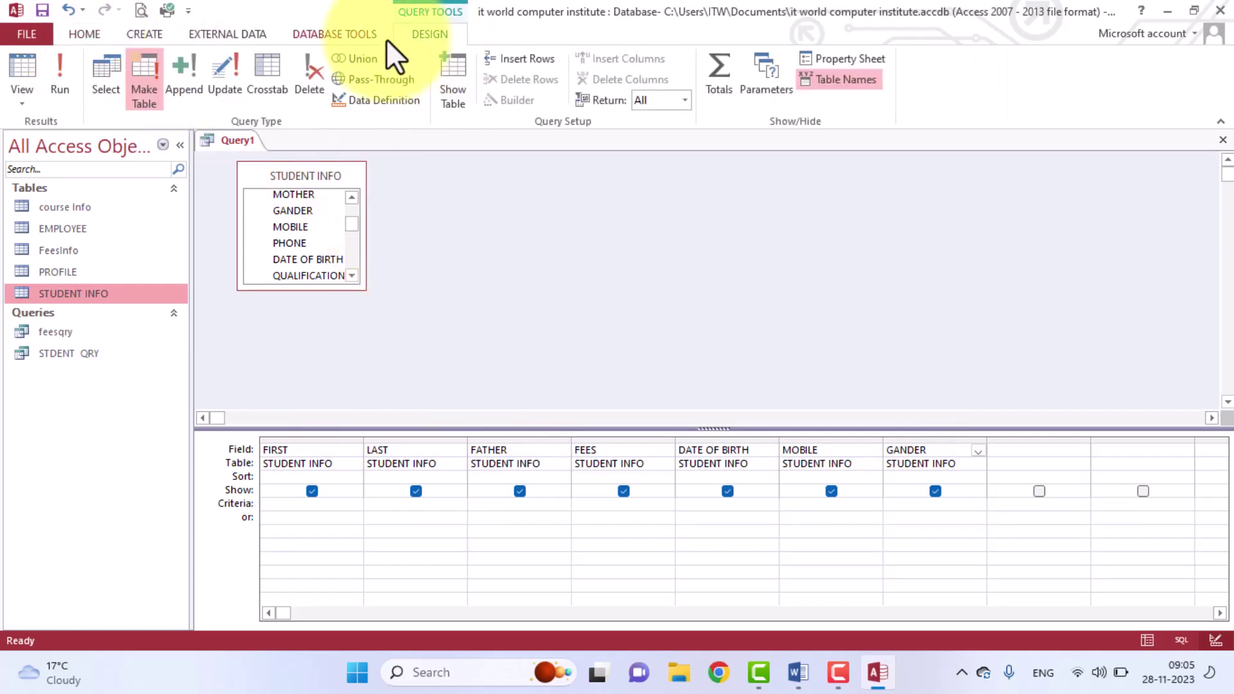
pyautogui.click(182, 90)
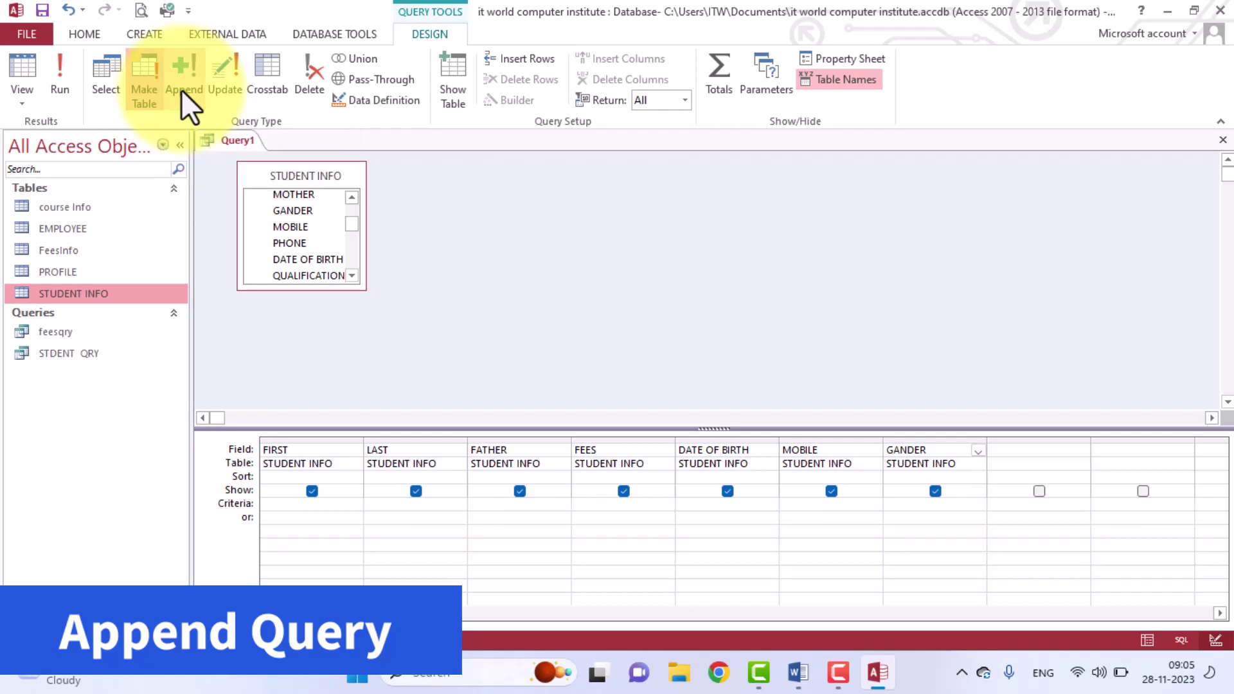
pyautogui.press('Right')
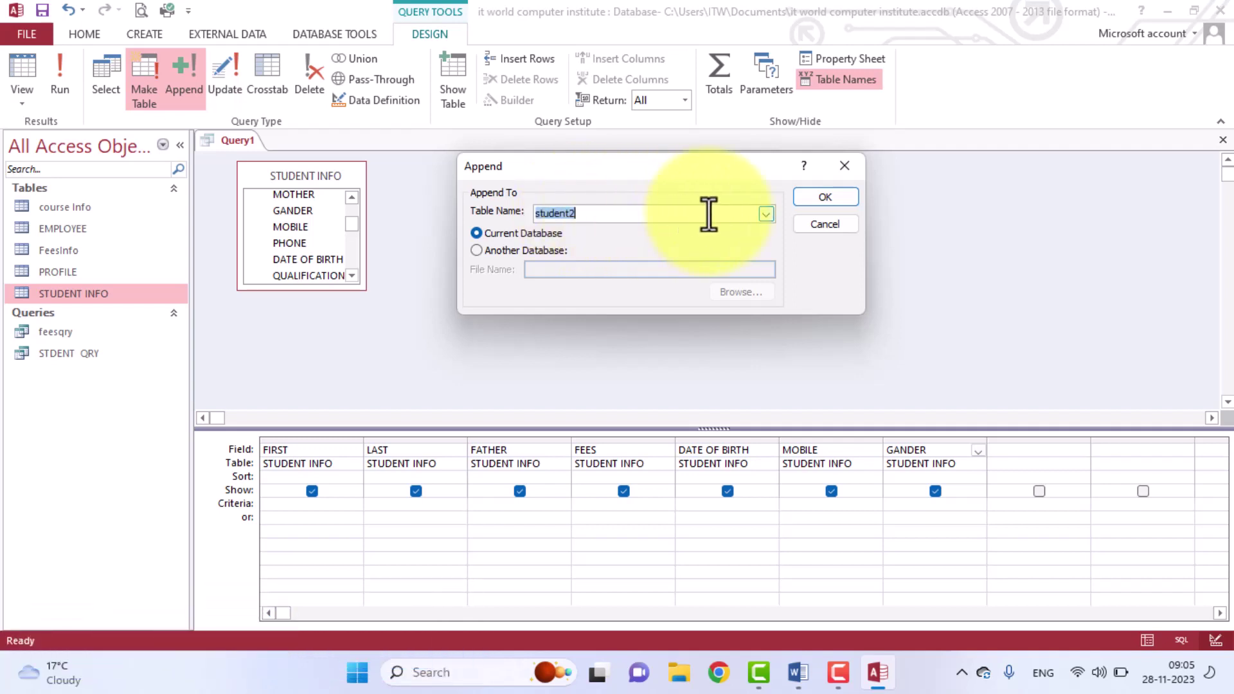
pyautogui.write('employee')
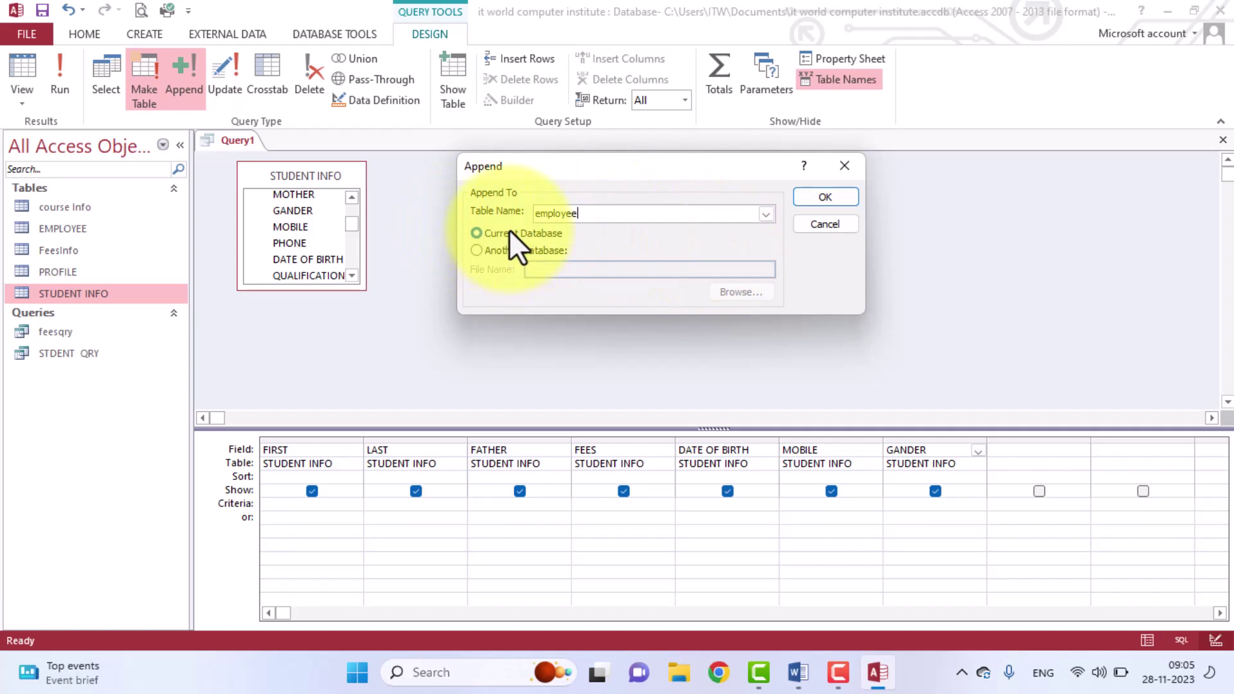
pyautogui.click(829, 196)
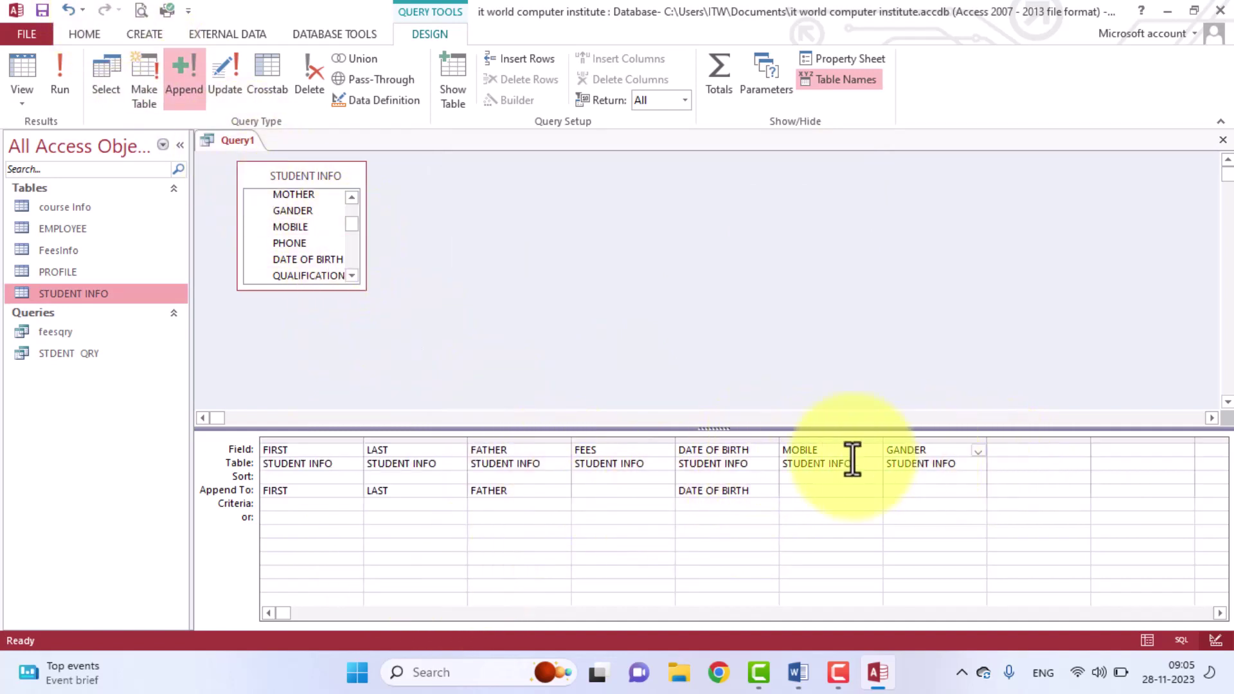
pyautogui.click(66, 75)
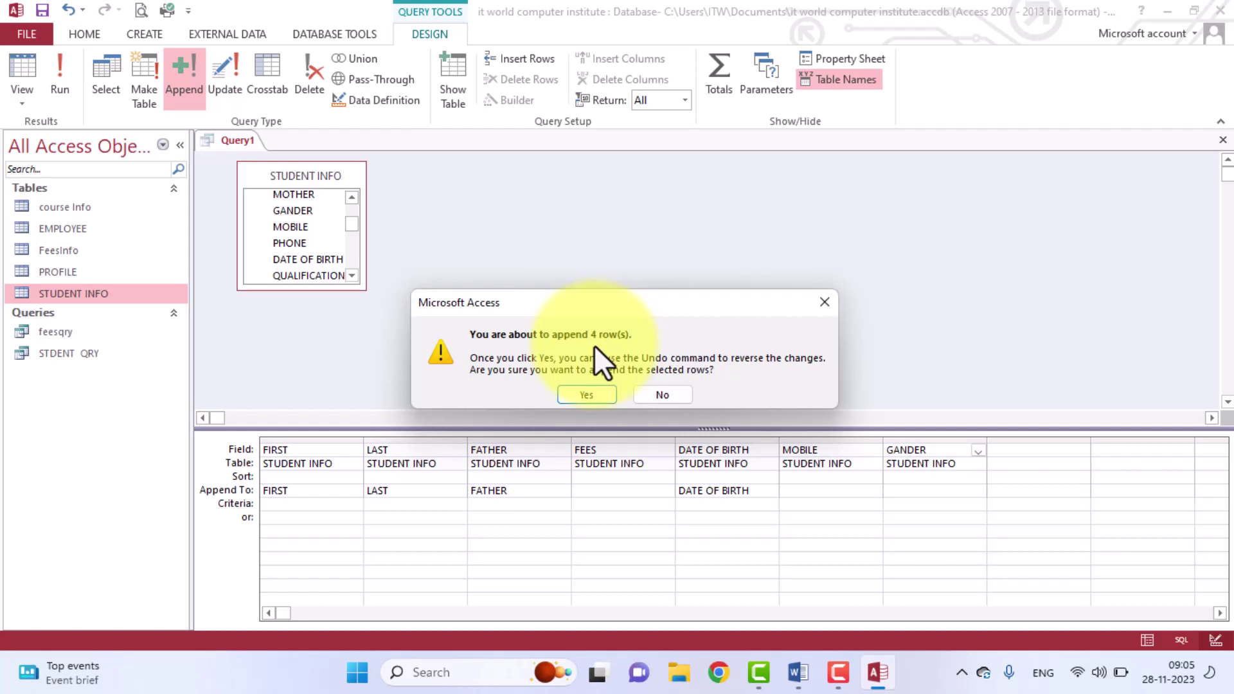
pyautogui.click(585, 395)
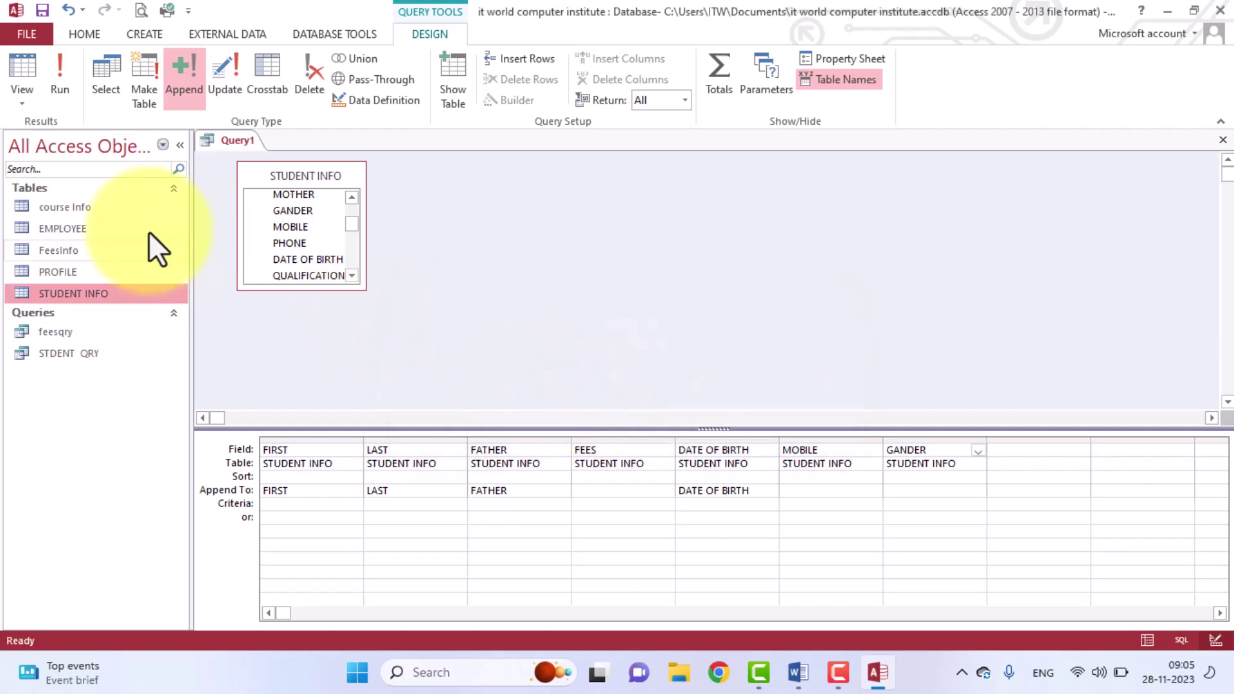
# Open the EMPLOYEE table, examine its appended records and its field names in Design view, and close it.
pyautogui.doubleClick(116, 228)
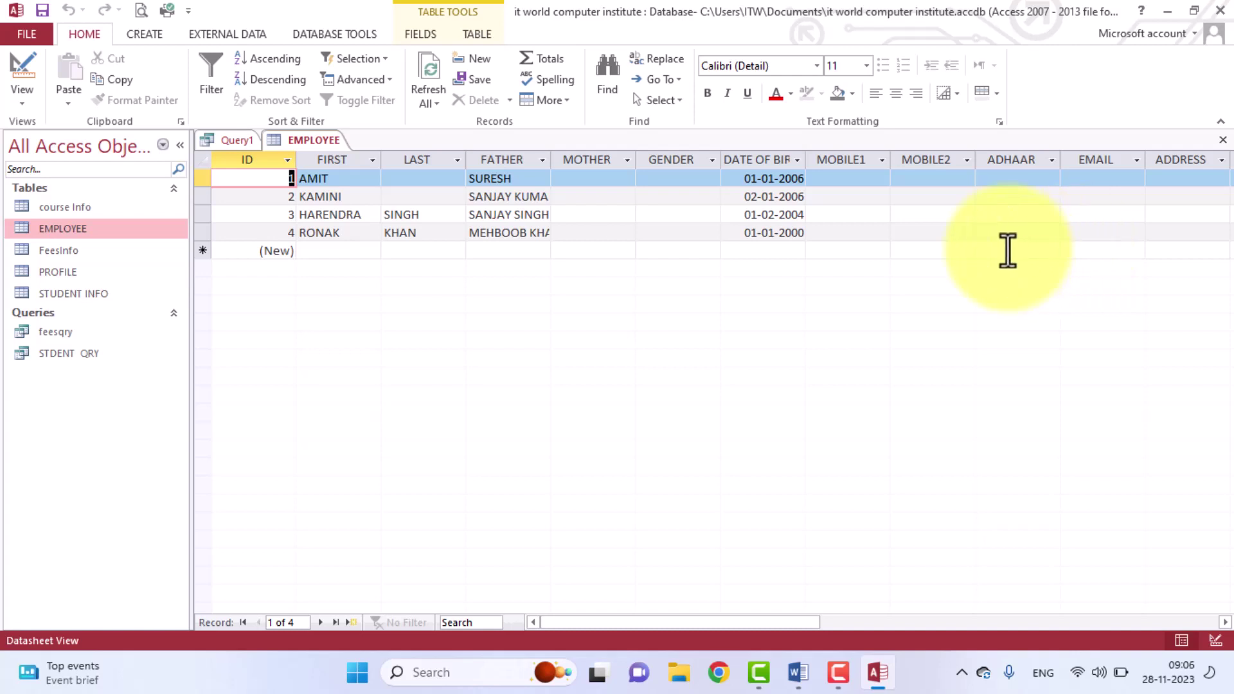
pyautogui.click(10, 72)
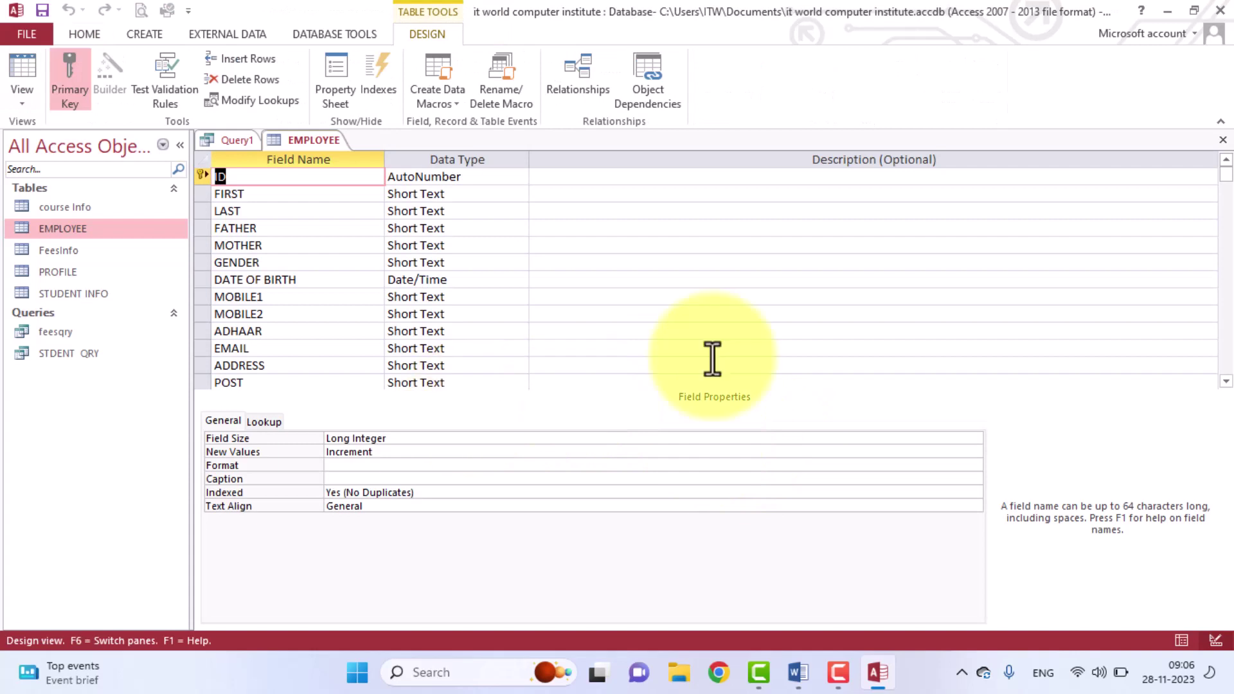
pyautogui.click(1223, 139)
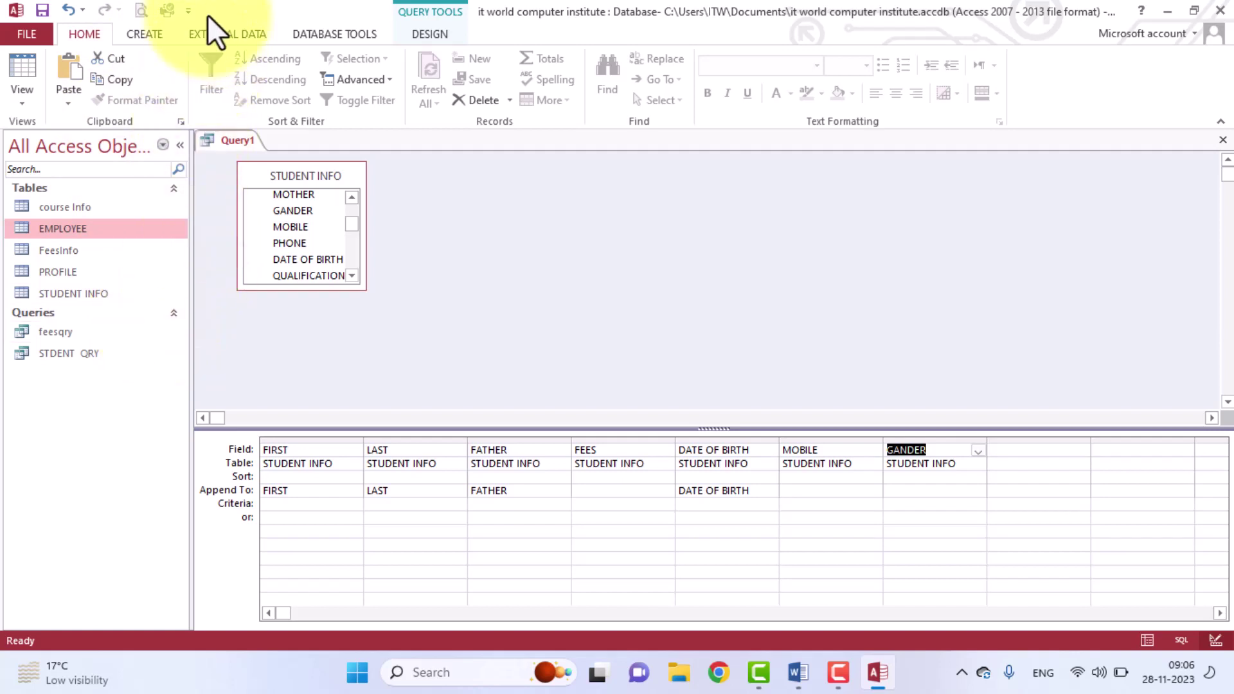
# Run the append query on the EMPLOYEE table a second time.
pyautogui.click(426, 35)
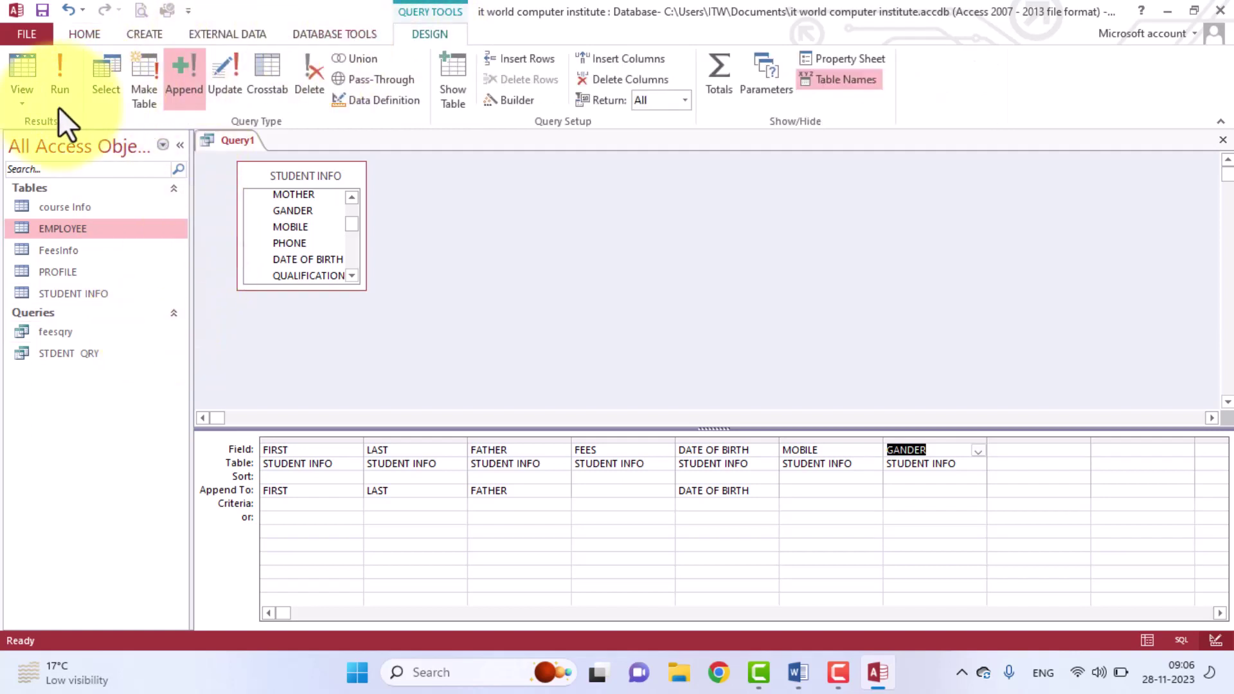
pyautogui.click(52, 94)
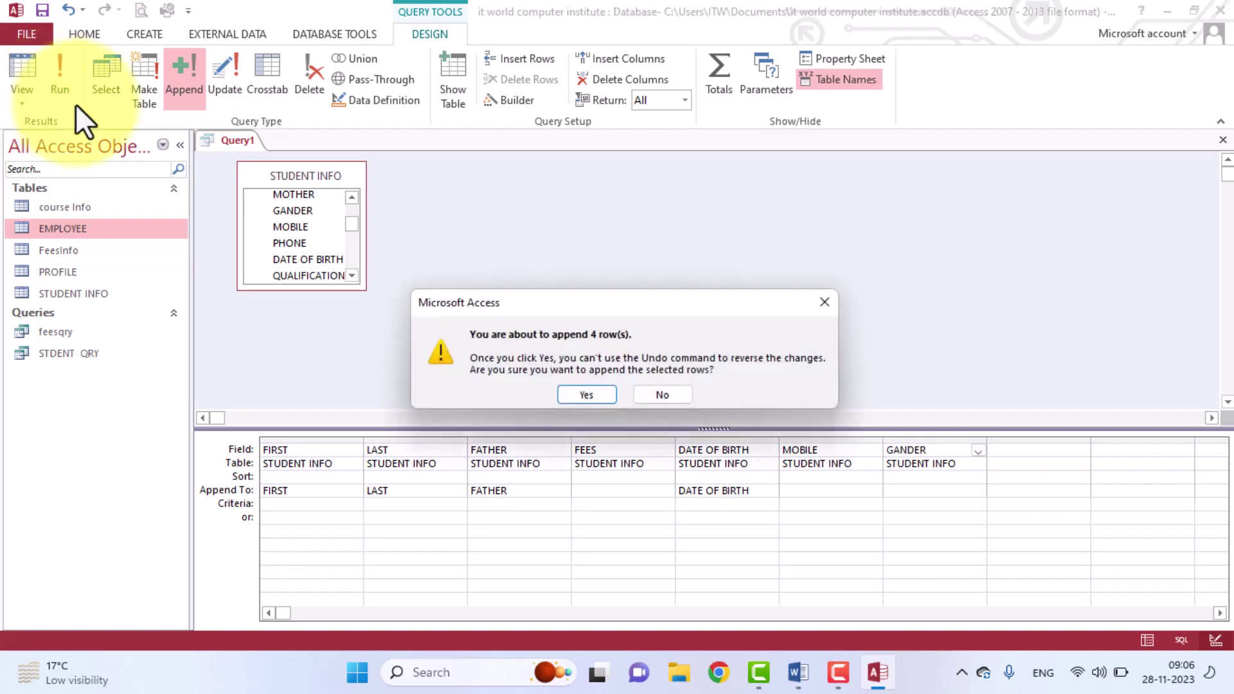
pyautogui.click(588, 397)
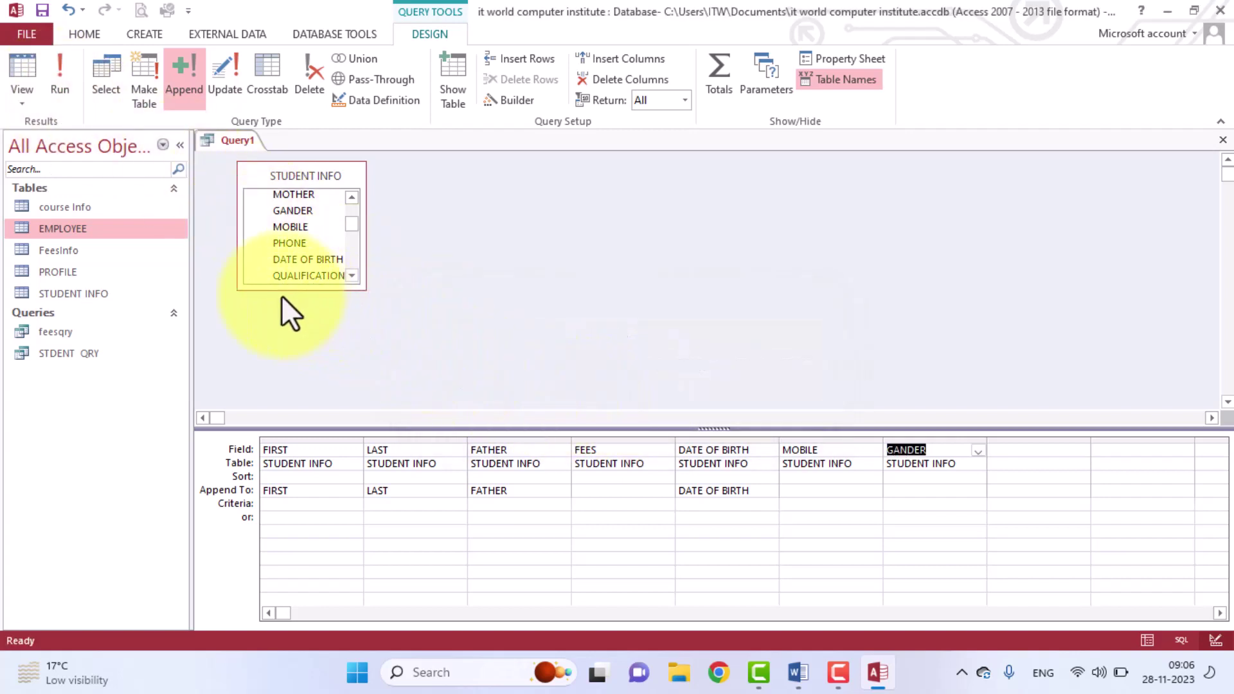
# Open the EMPLOYEE table, examine the records after the second append, and close it.
pyautogui.doubleClick(159, 233)
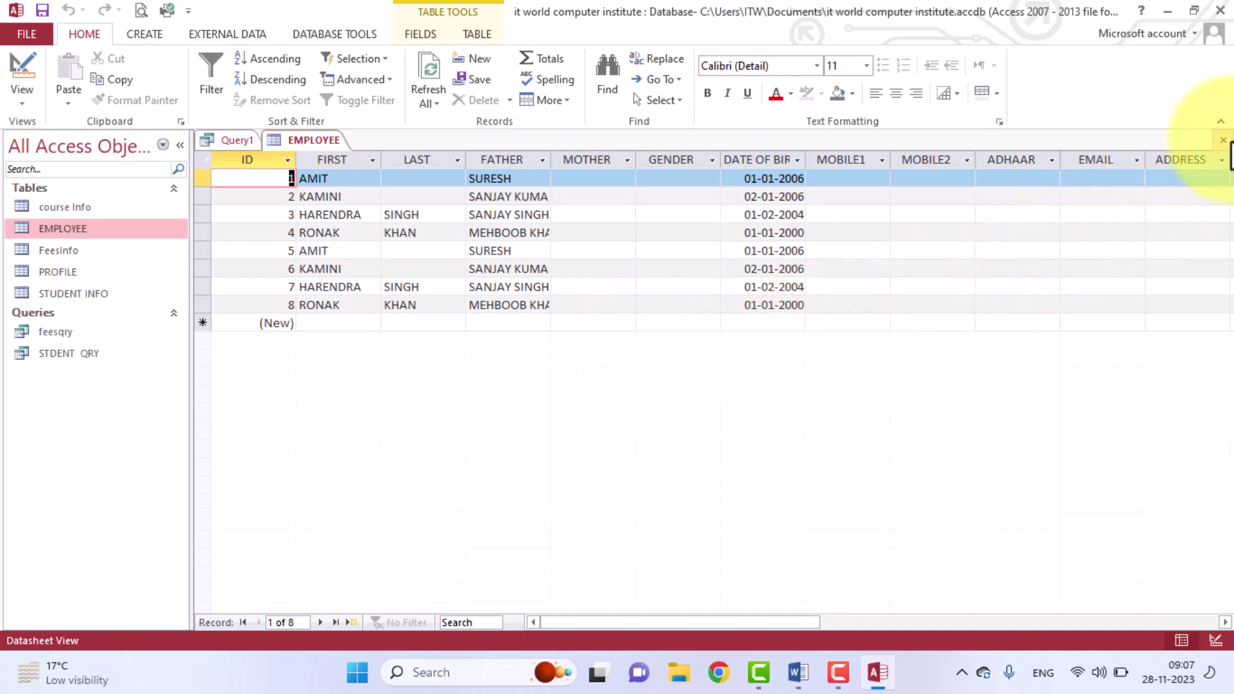
pyautogui.click(1222, 139)
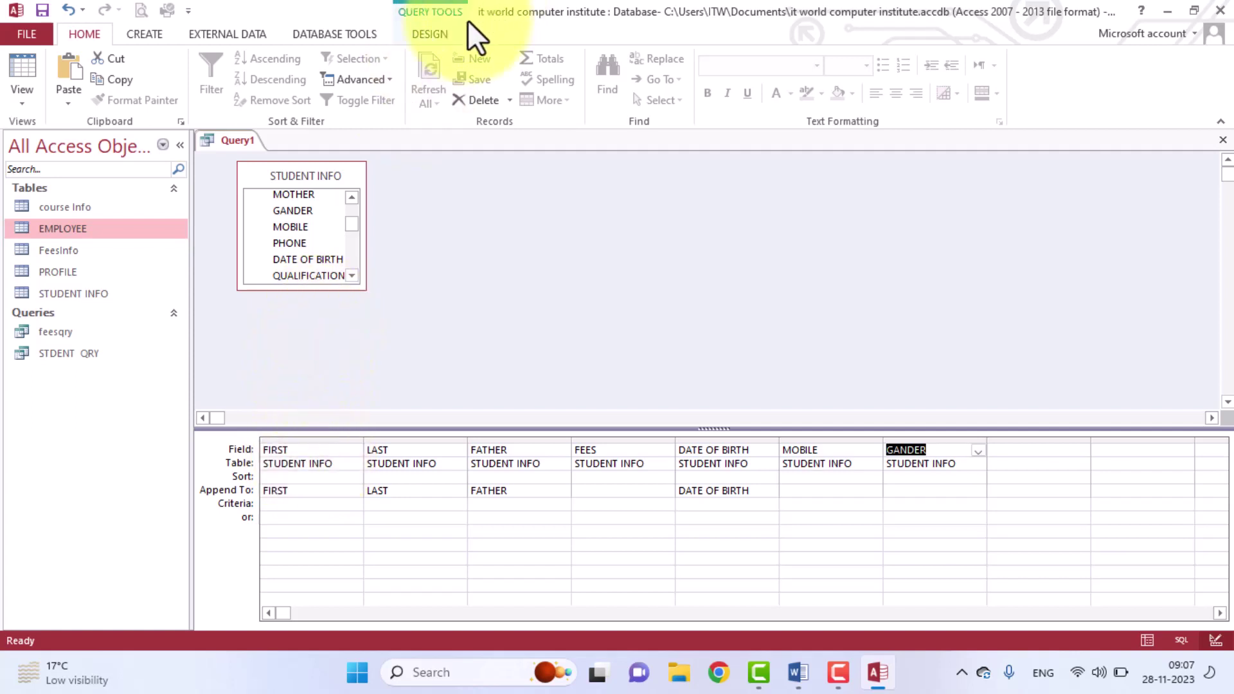
# Change the append query to an Update query and close it without saving.
pyautogui.click(437, 37)
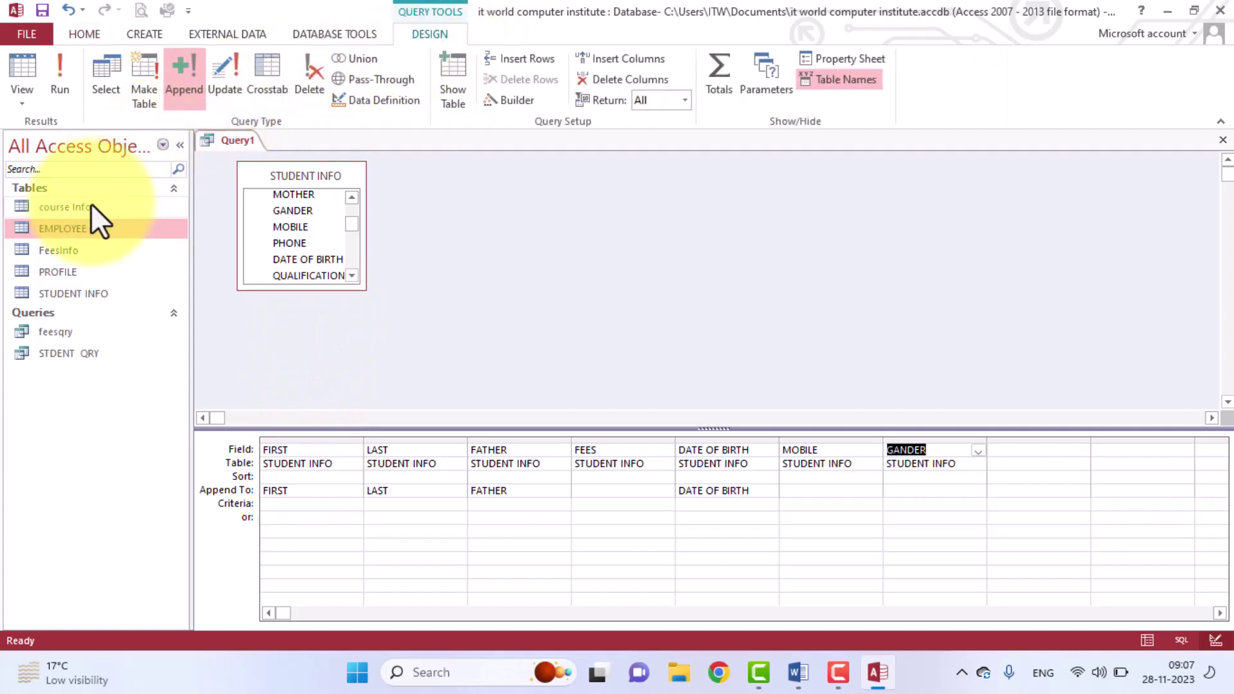
pyautogui.click(225, 86)
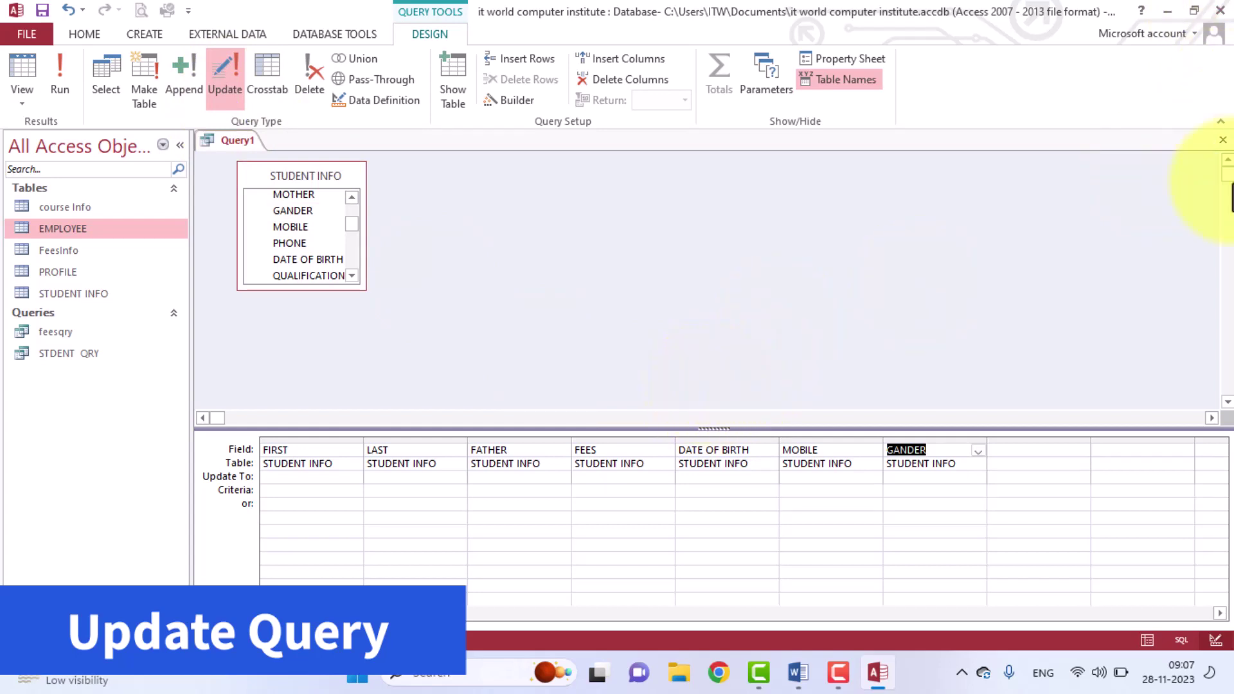
pyautogui.click(1223, 140)
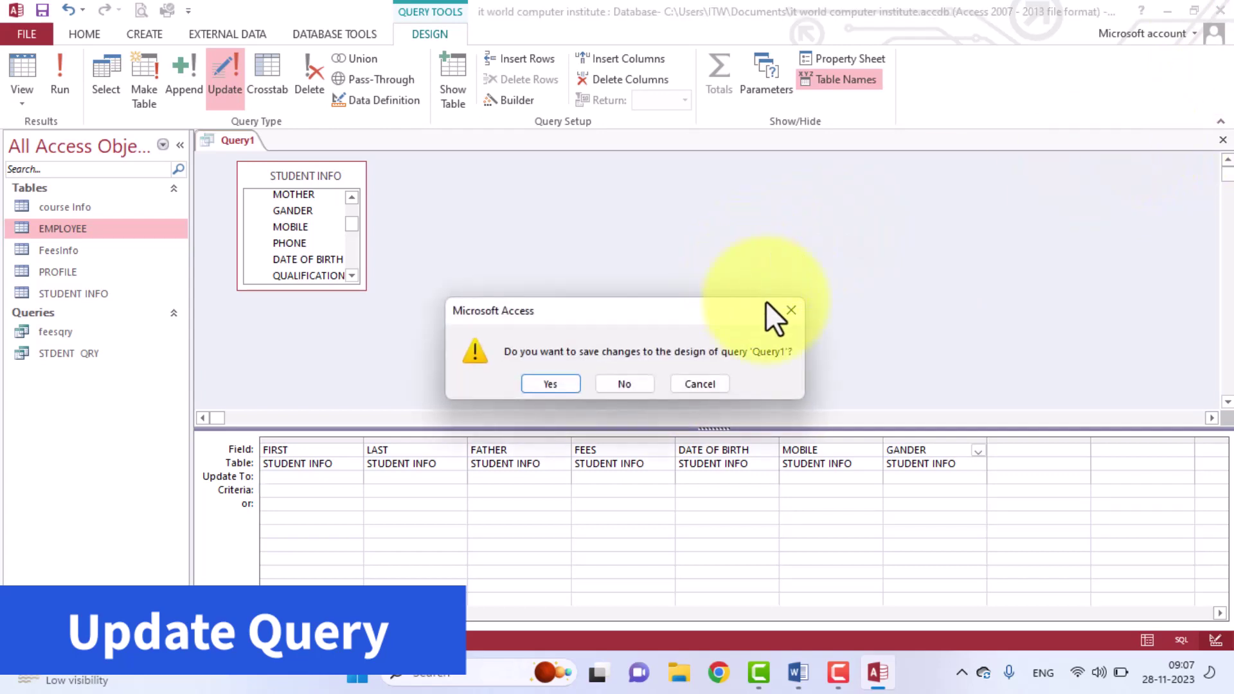
pyautogui.click(640, 379)
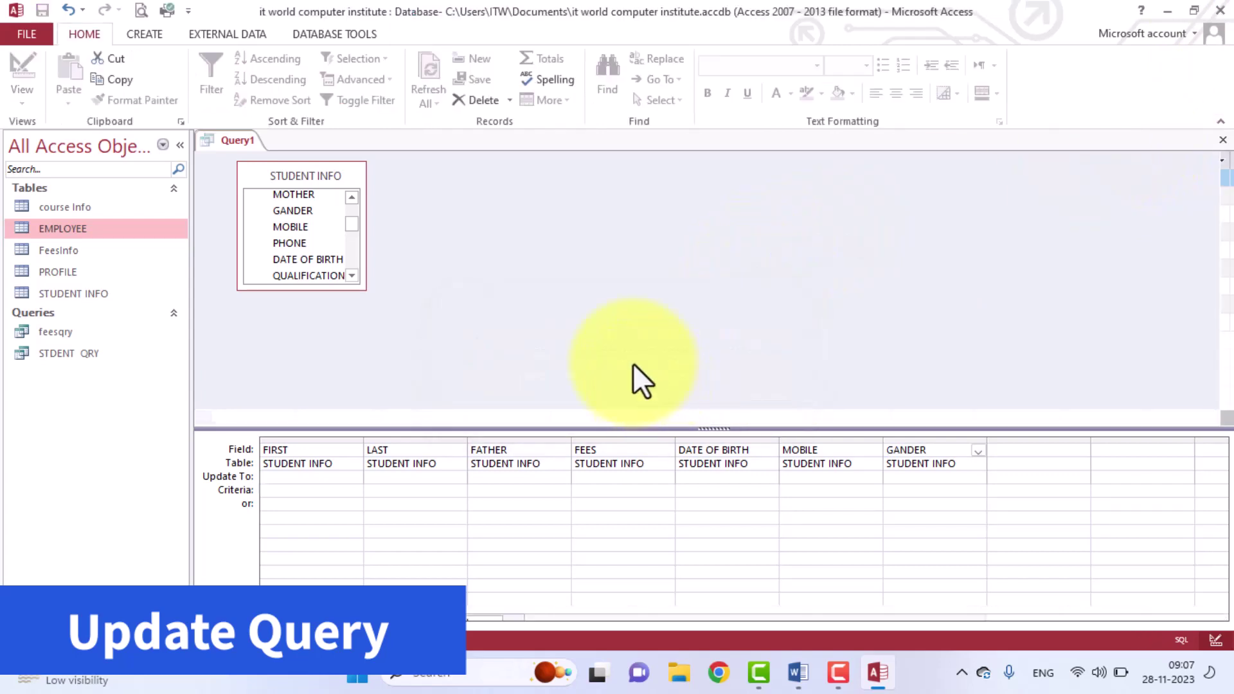
# Create a new query in Design view based on the STUDENT INFO table and enlarge its field list.
pyautogui.click(153, 36)
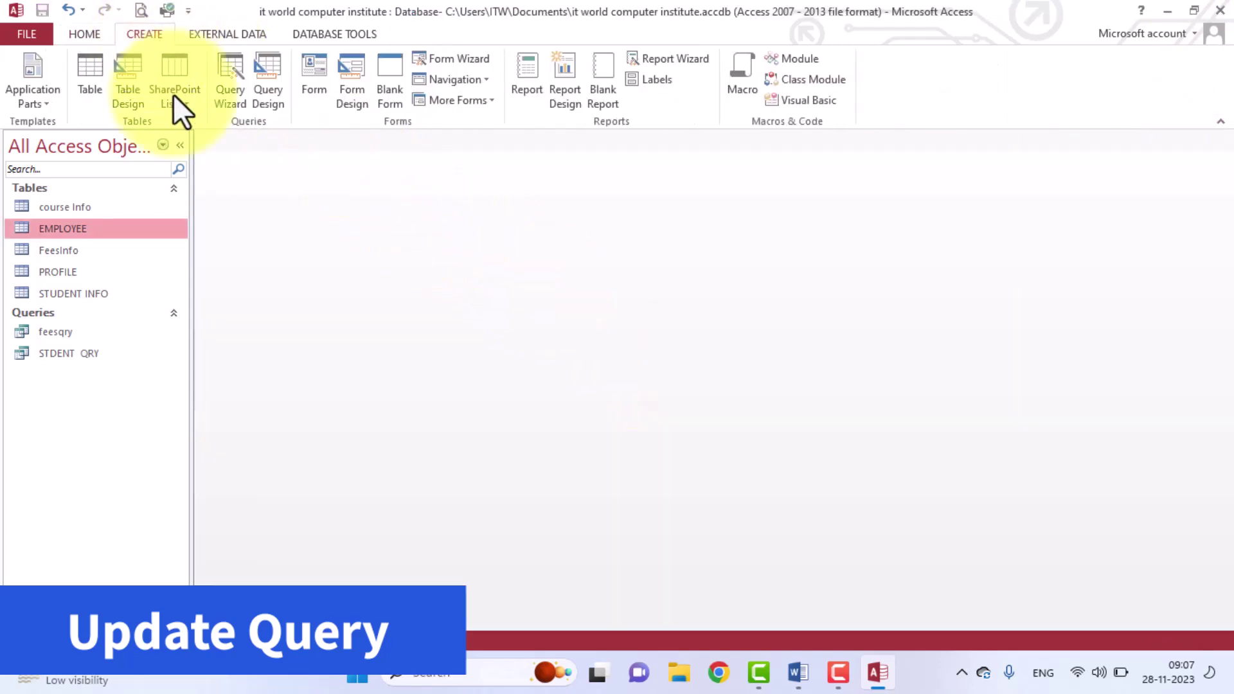
pyautogui.click(269, 81)
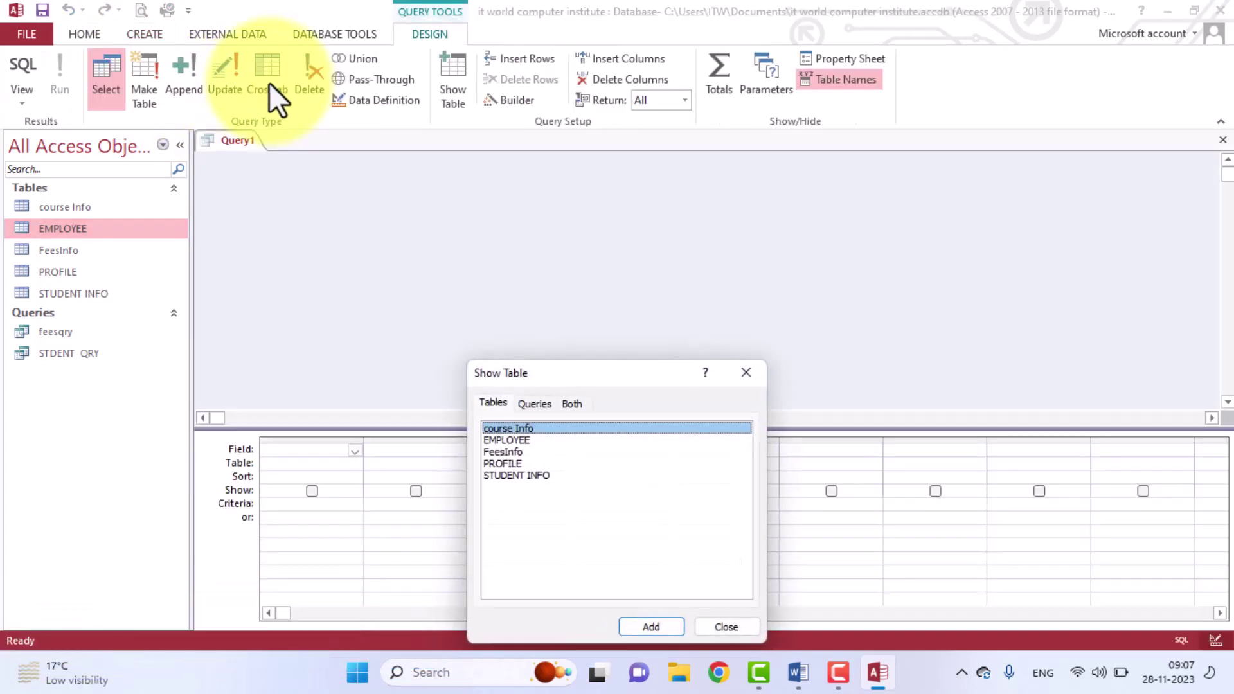
pyautogui.click(556, 466)
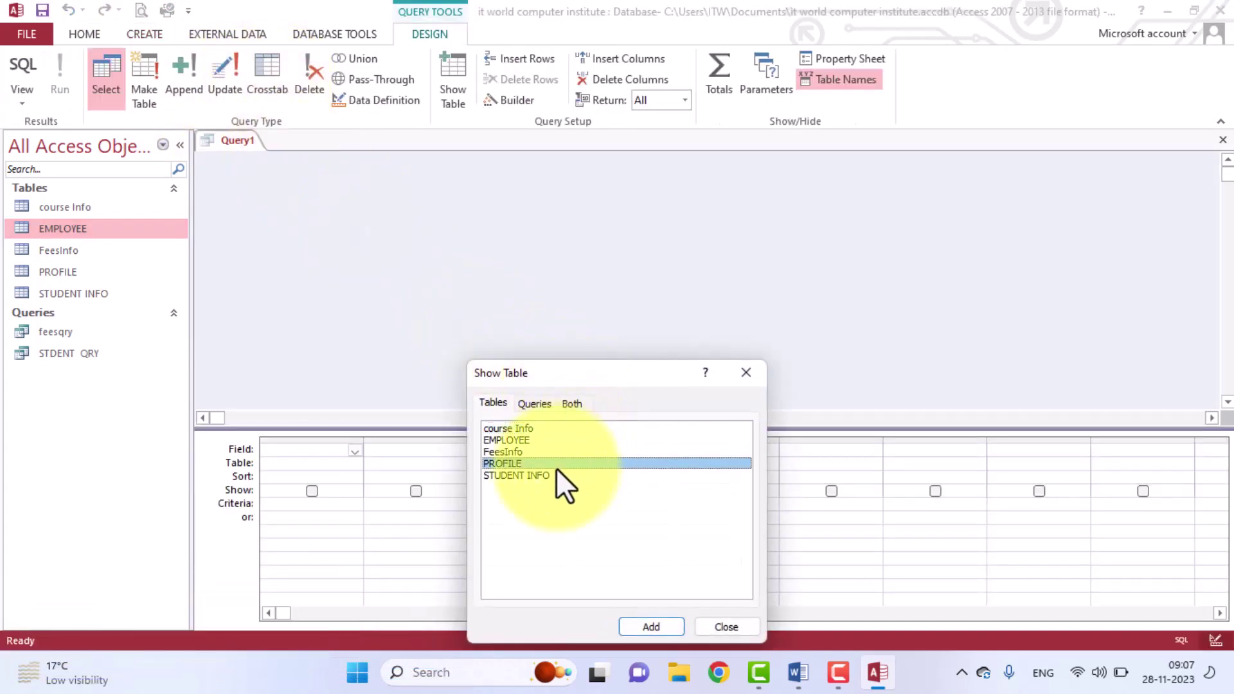
pyautogui.click(555, 475)
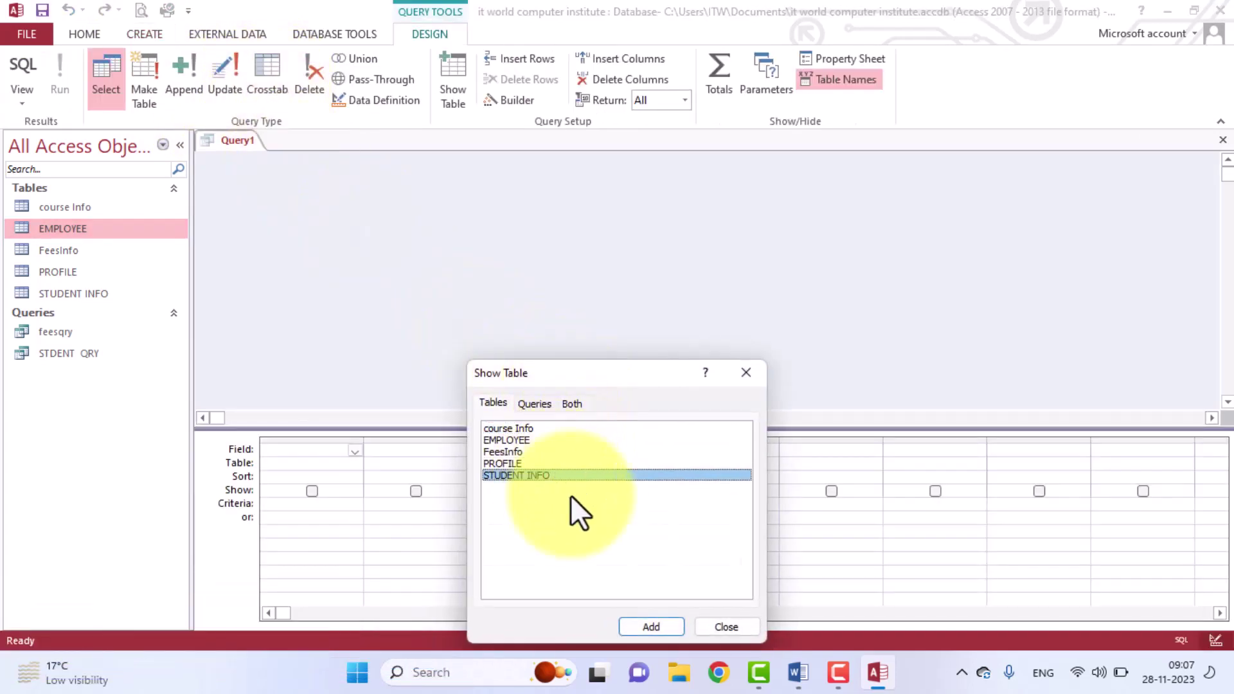
pyautogui.click(658, 627)
pyautogui.click(739, 629)
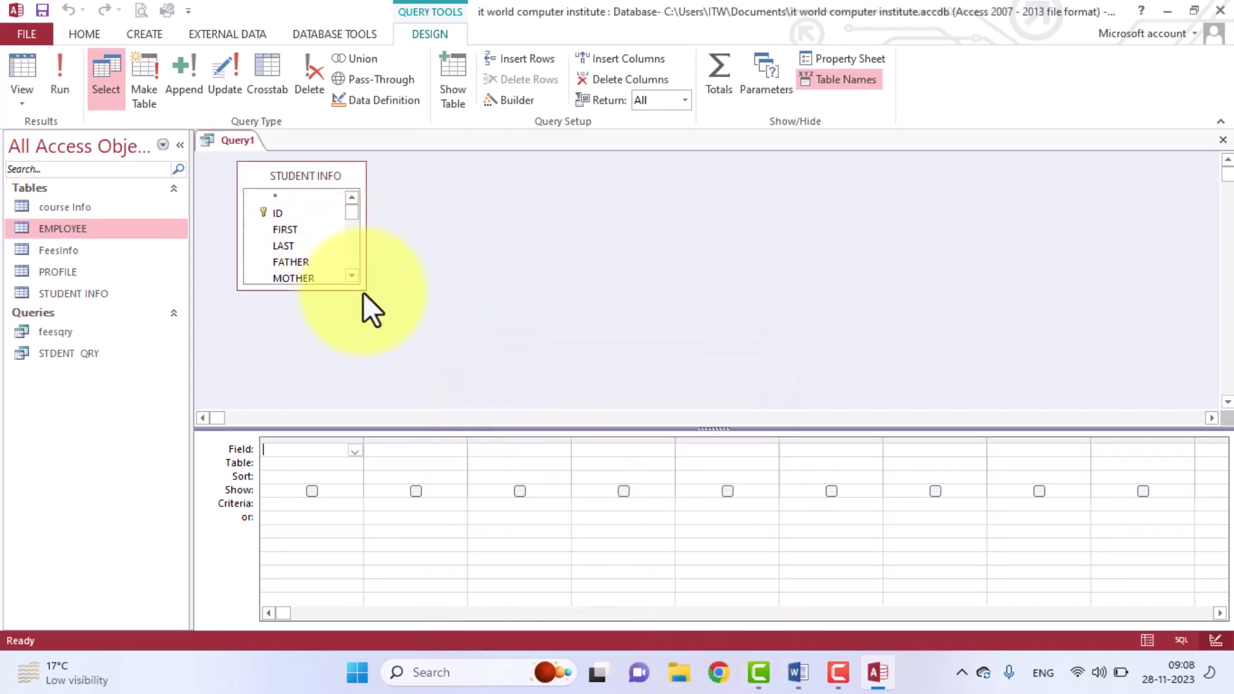
pyautogui.moveTo(365, 289); pyautogui.dragTo(394, 409)
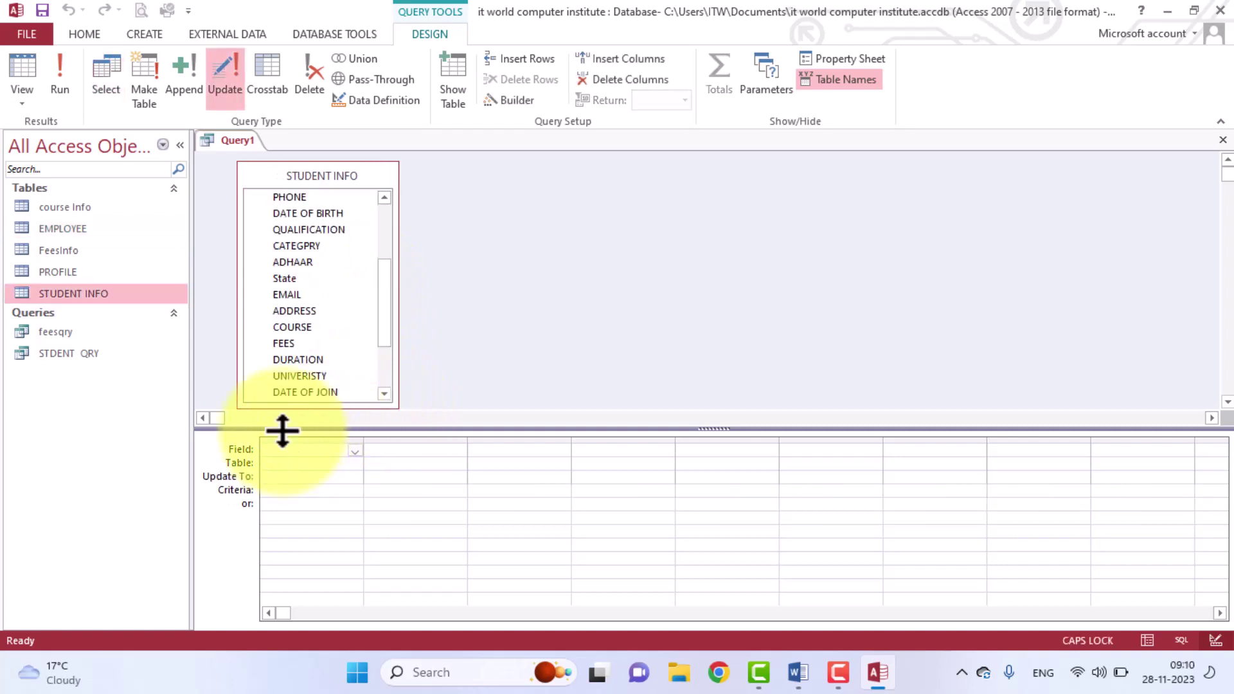
# Add the GANDER field to the update query, updating to MALE where the criteria is FEMALE.
pyautogui.click(284, 450)
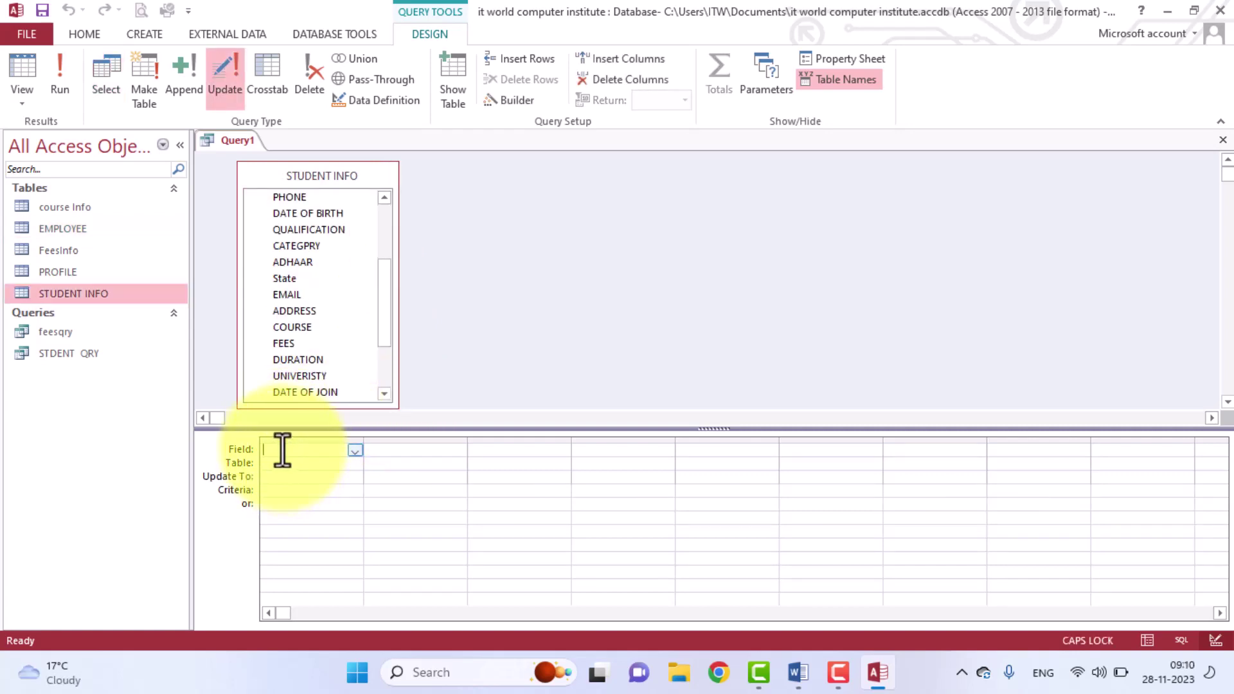
pyautogui.scroll(3, 296, 264)
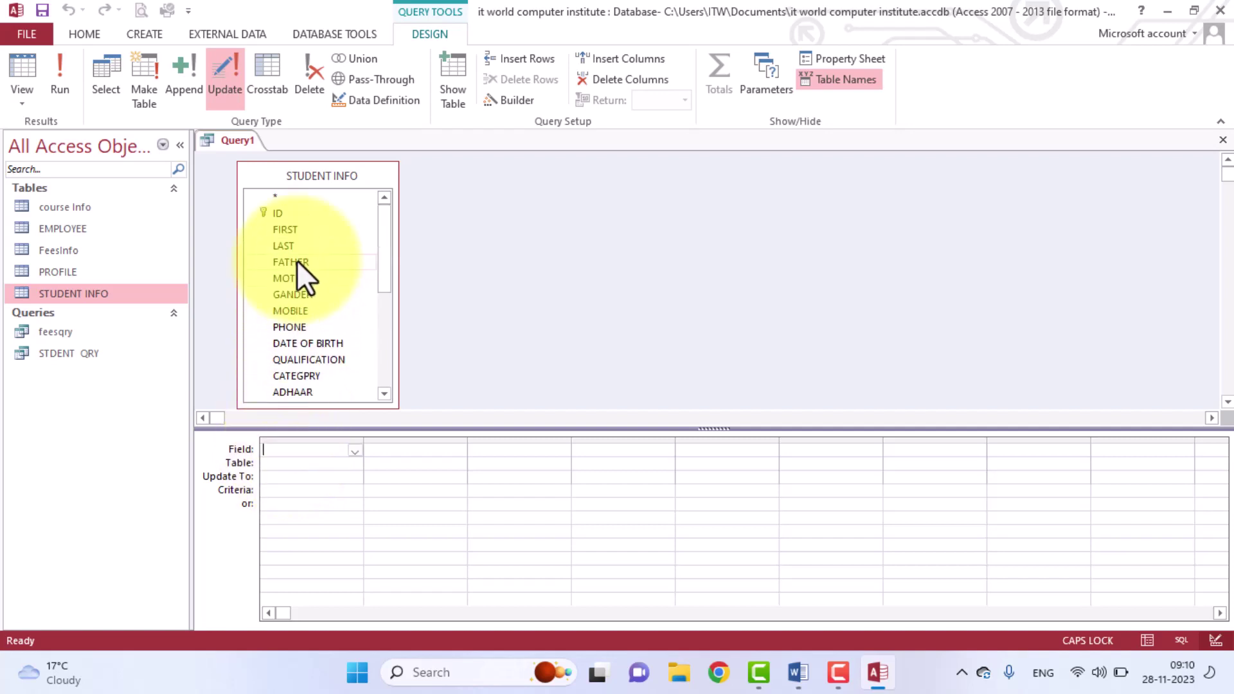
pyautogui.moveTo(298, 295); pyautogui.dragTo(305, 443)
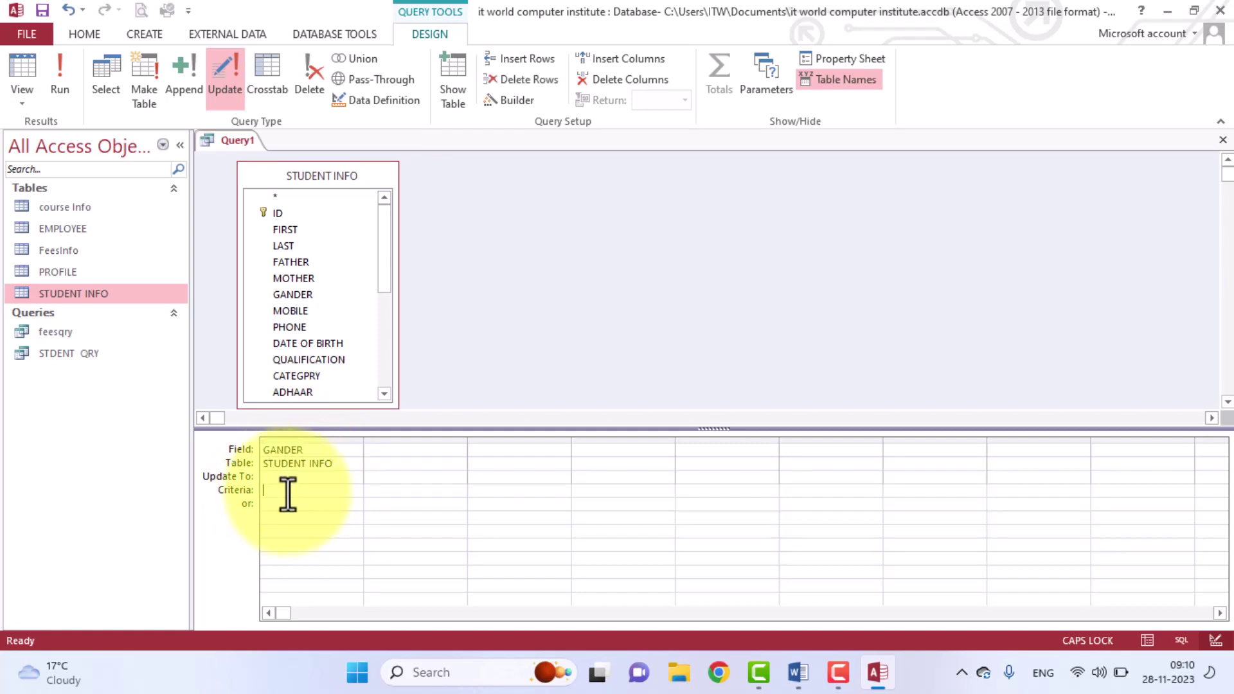
pyautogui.write('FEMALE')
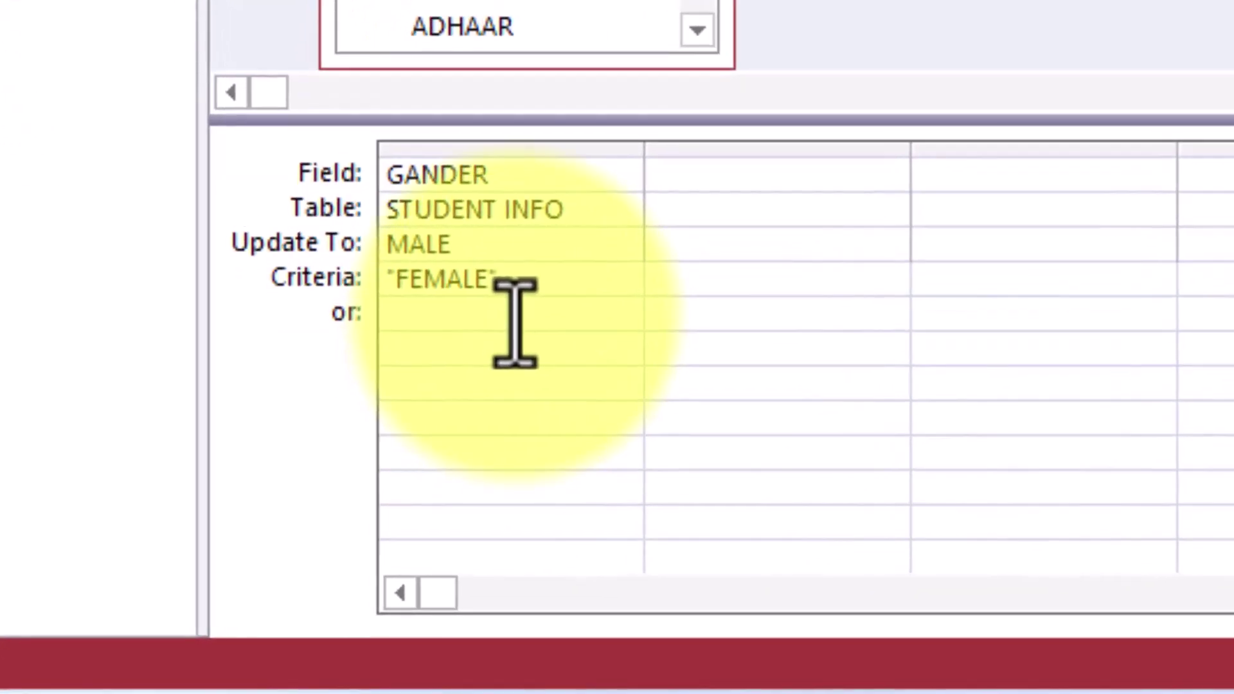
# Run the update query on the STUDENT INFO table and accept updating the records.
pyautogui.click(426, 444)
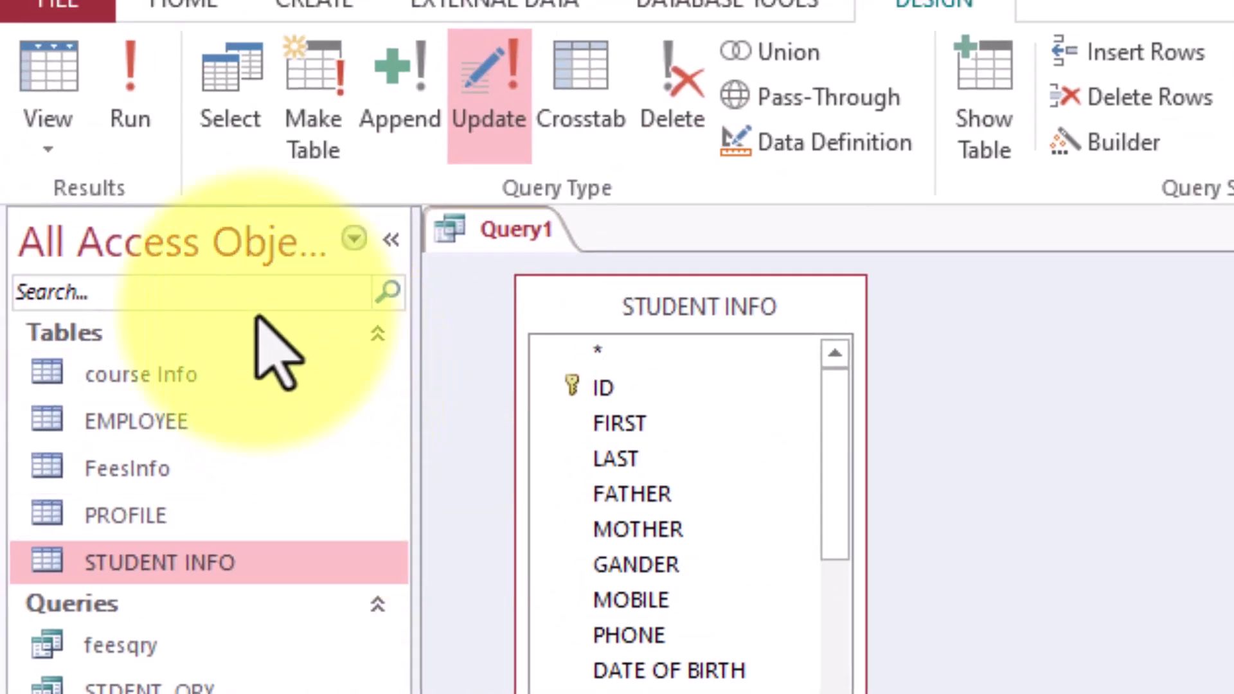
pyautogui.click(138, 148)
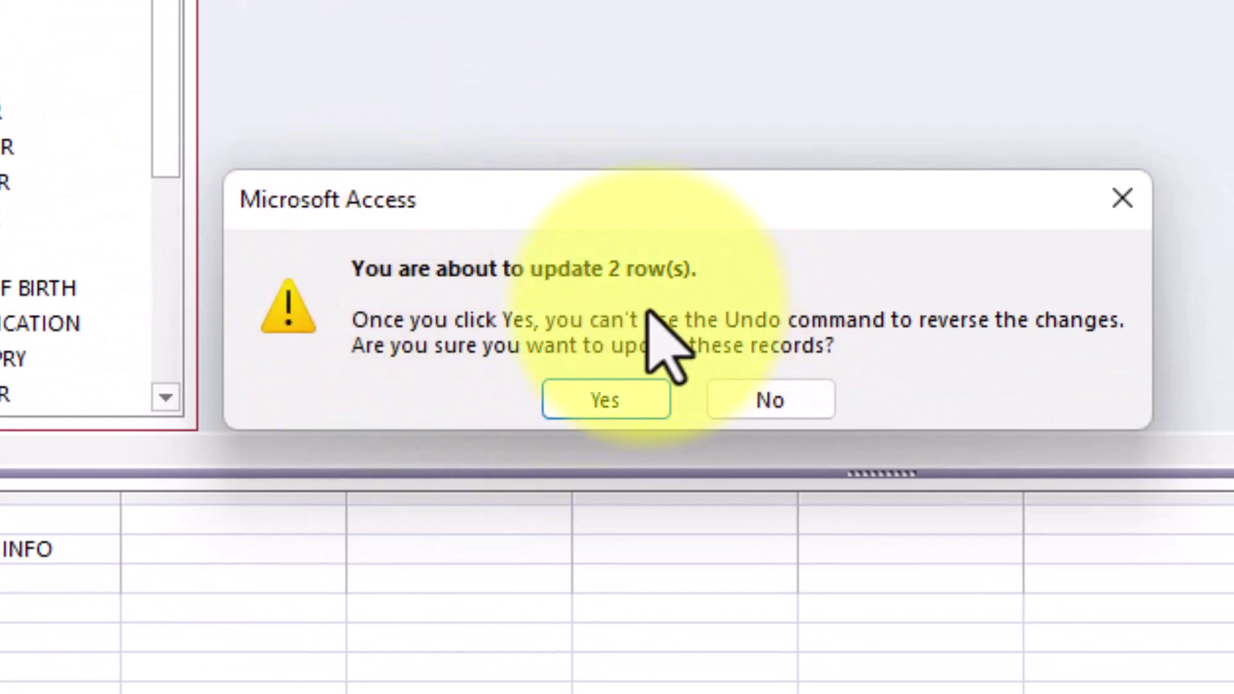
pyautogui.click(605, 395)
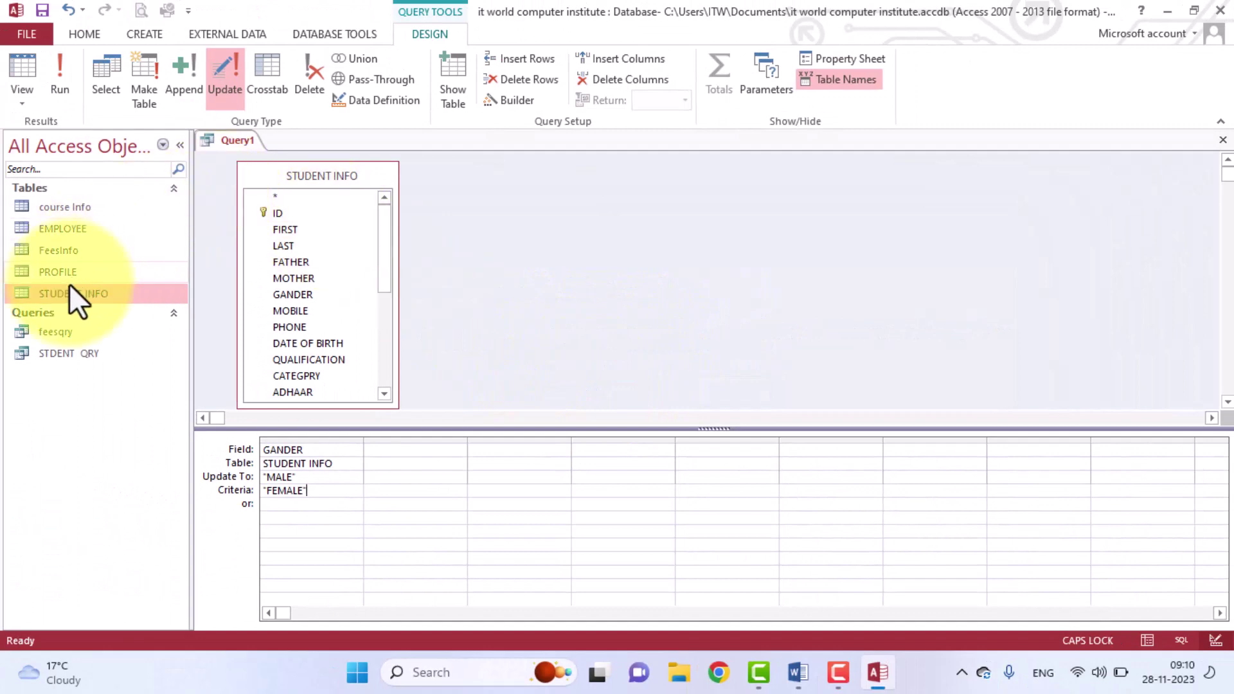
# Open the STUDENT INFO table, check the GANDER values of its records, and close it.
pyautogui.doubleClick(88, 298)
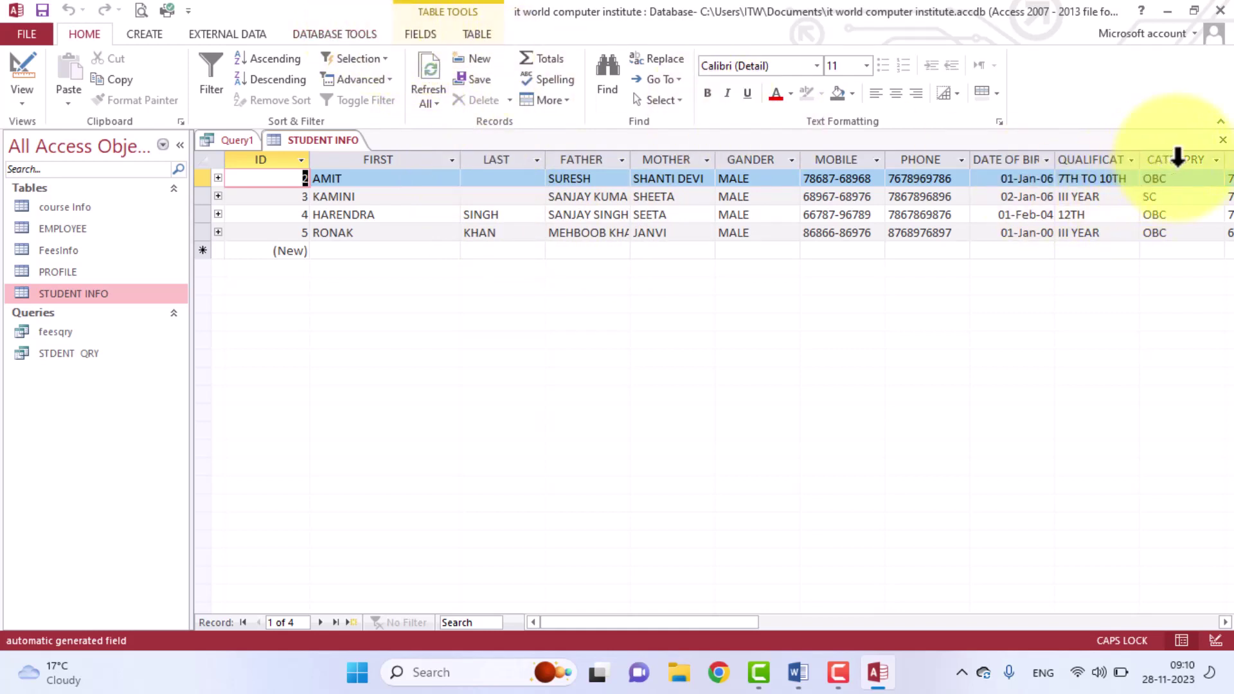
pyautogui.click(1223, 139)
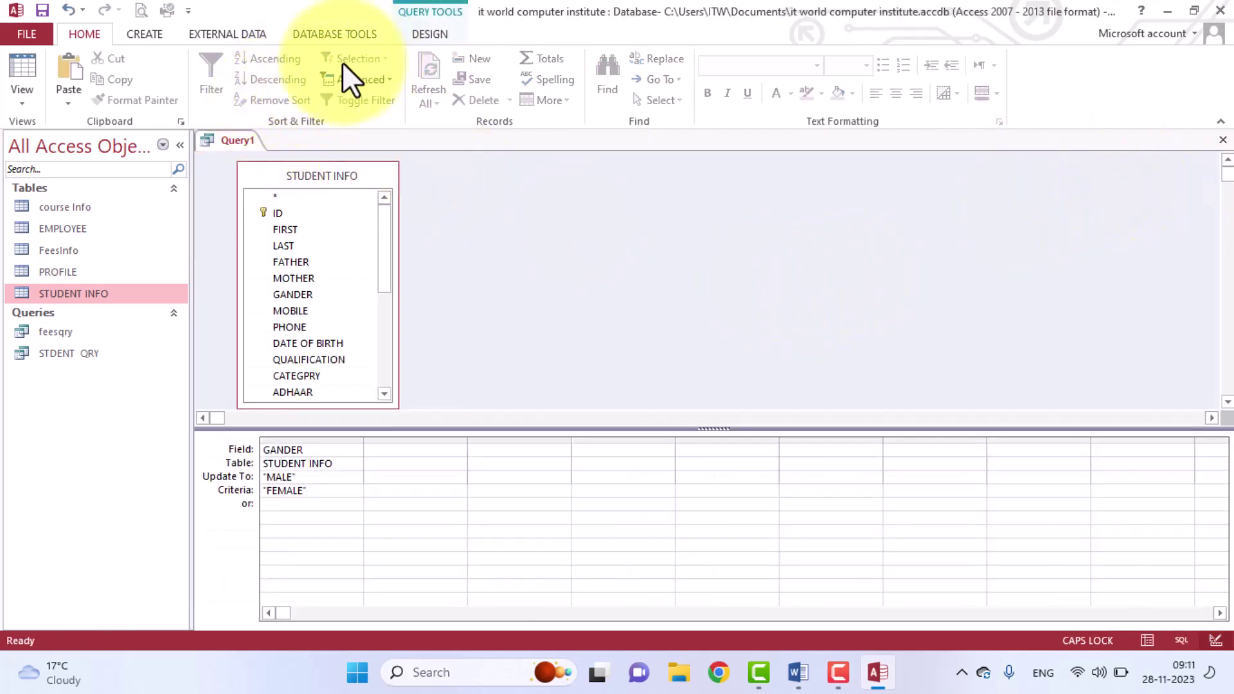
# Close the update query without saving its design.
pyautogui.scroll(-4, 350, 60)
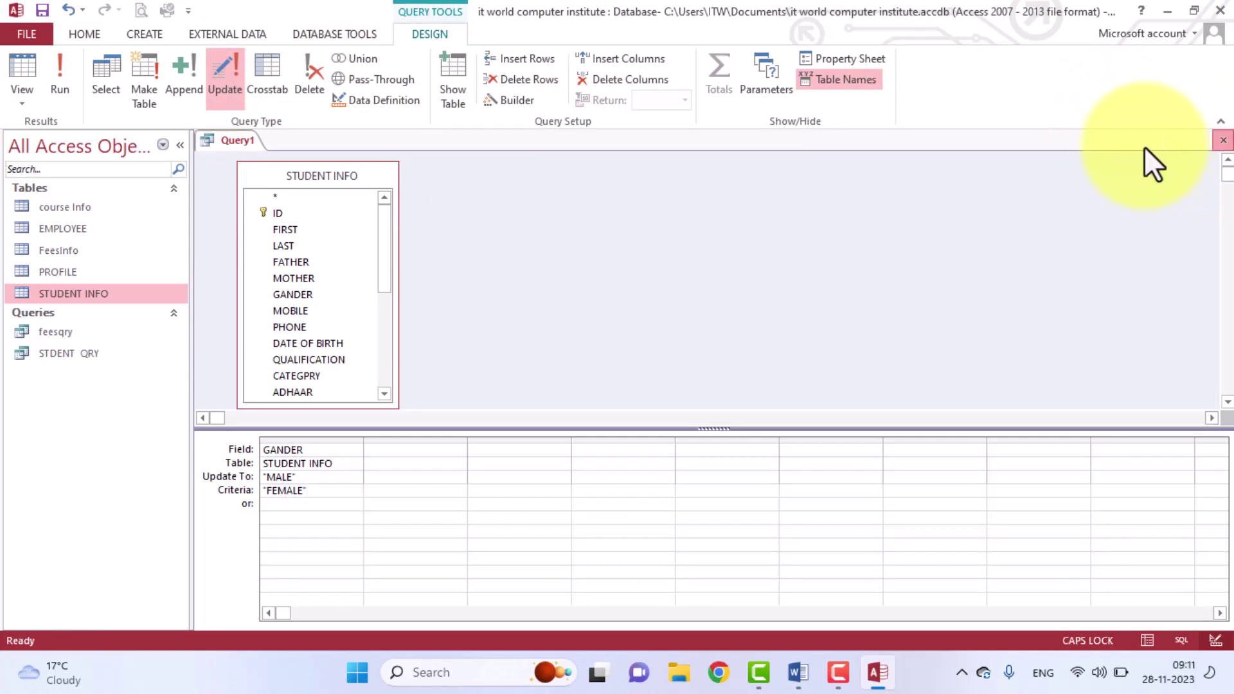
pyautogui.click(1223, 141)
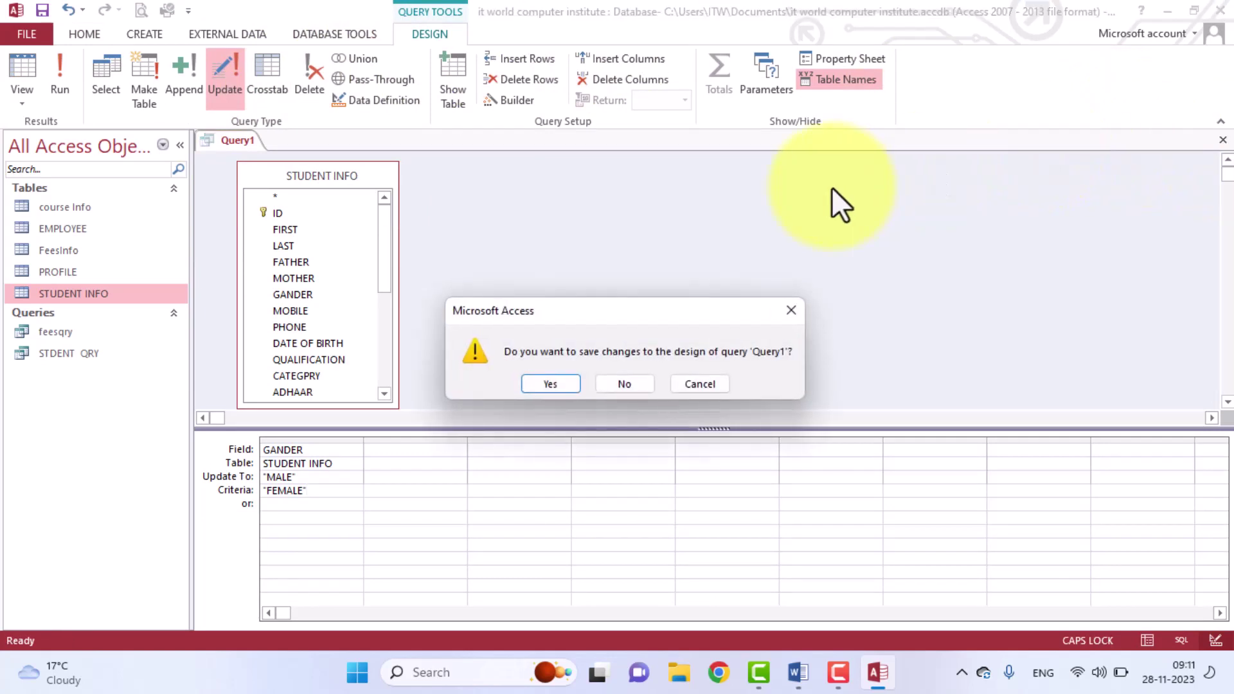
pyautogui.click(634, 391)
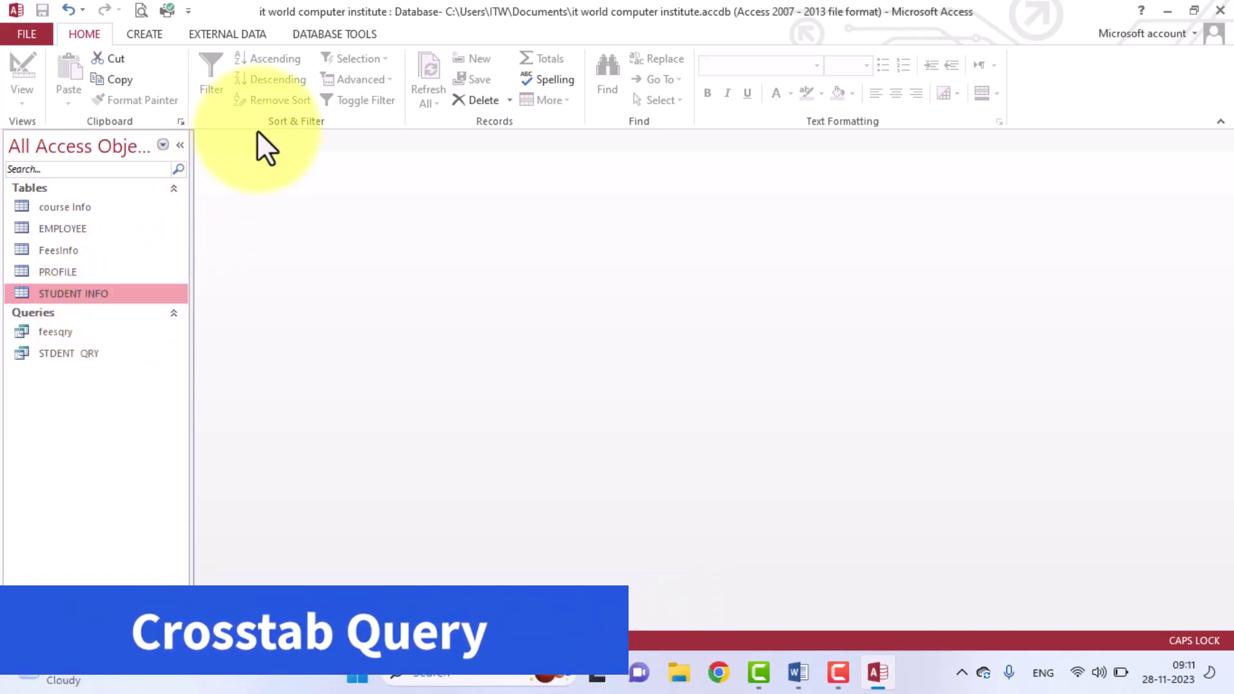
pyautogui.click(146, 32)
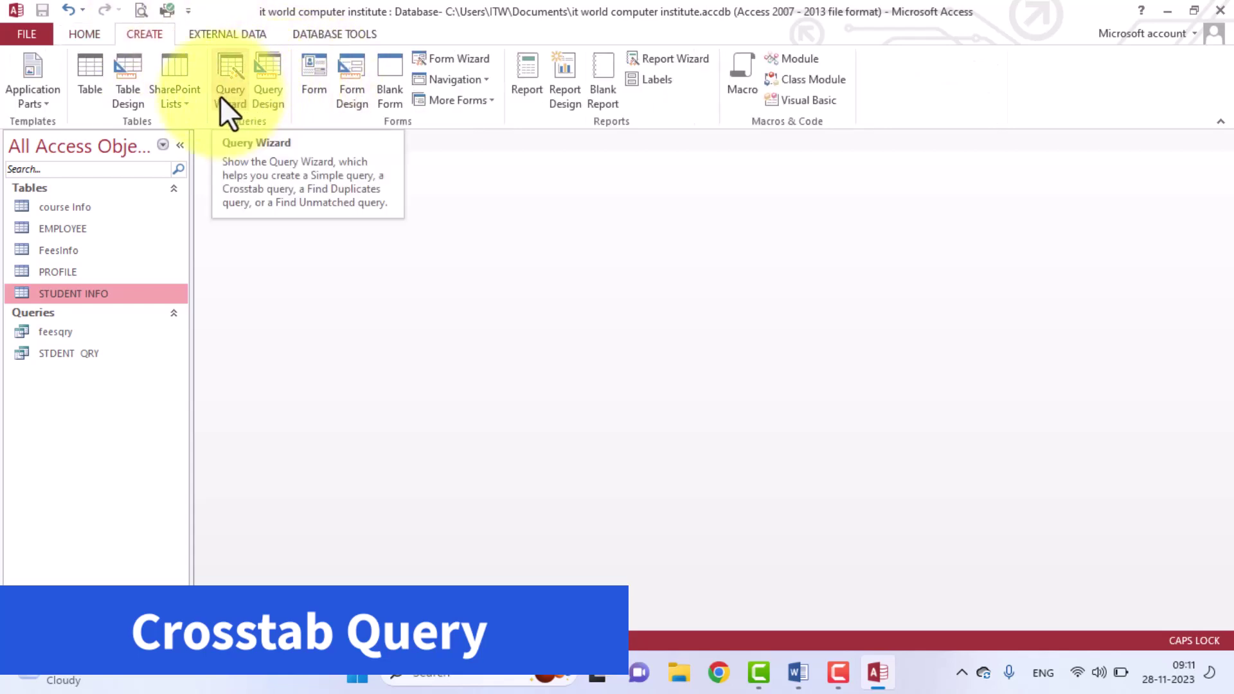
pyautogui.click(267, 97)
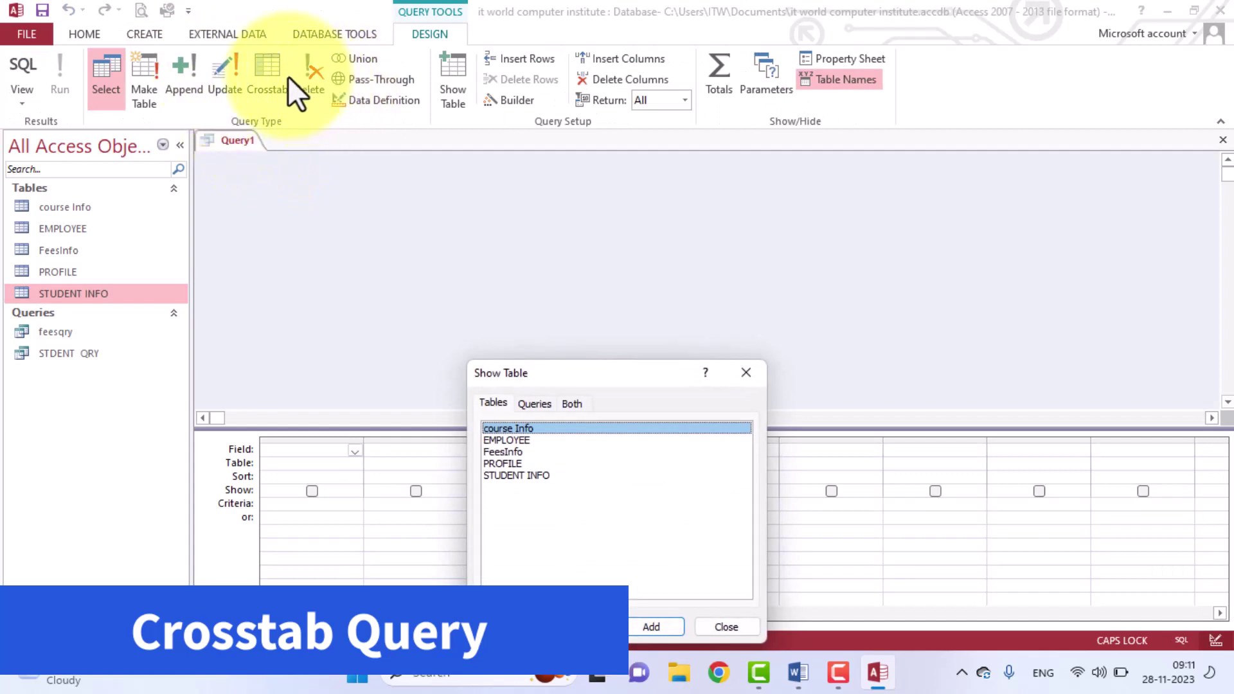
pyautogui.click(743, 373)
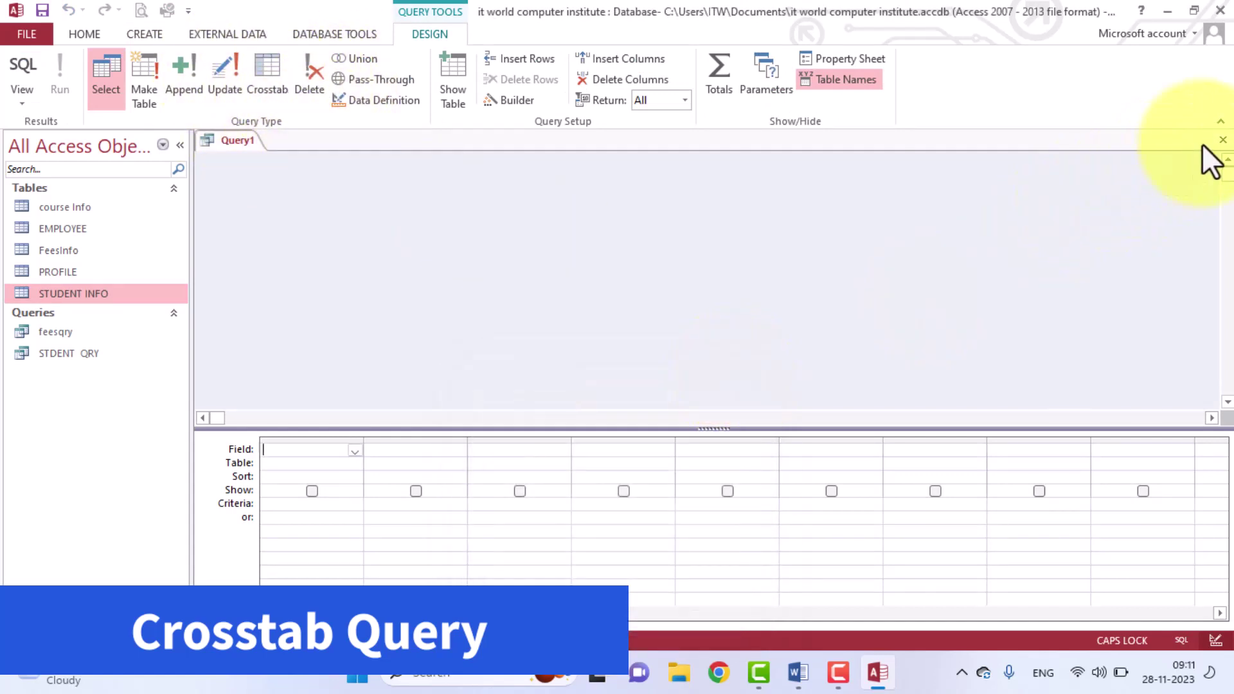
pyautogui.click(1223, 139)
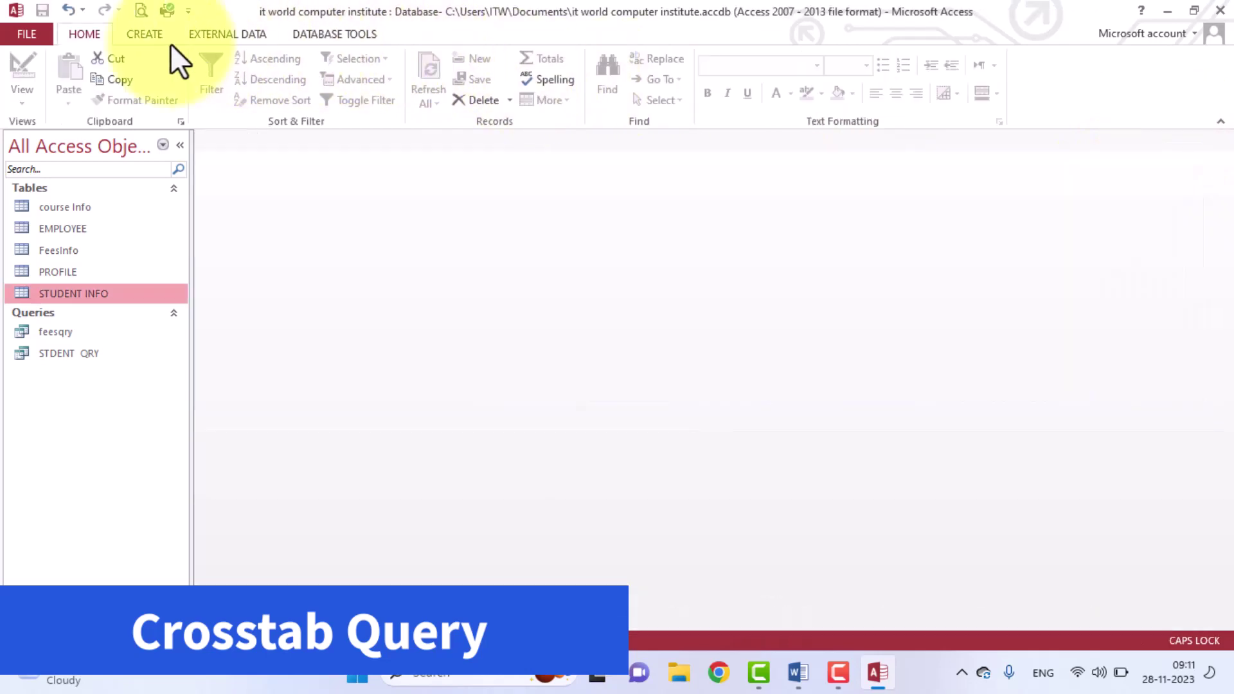
# Start a new query with the Crosstab Query Wizard and select the STUDENT INFO table as its source.
pyautogui.click(145, 29)
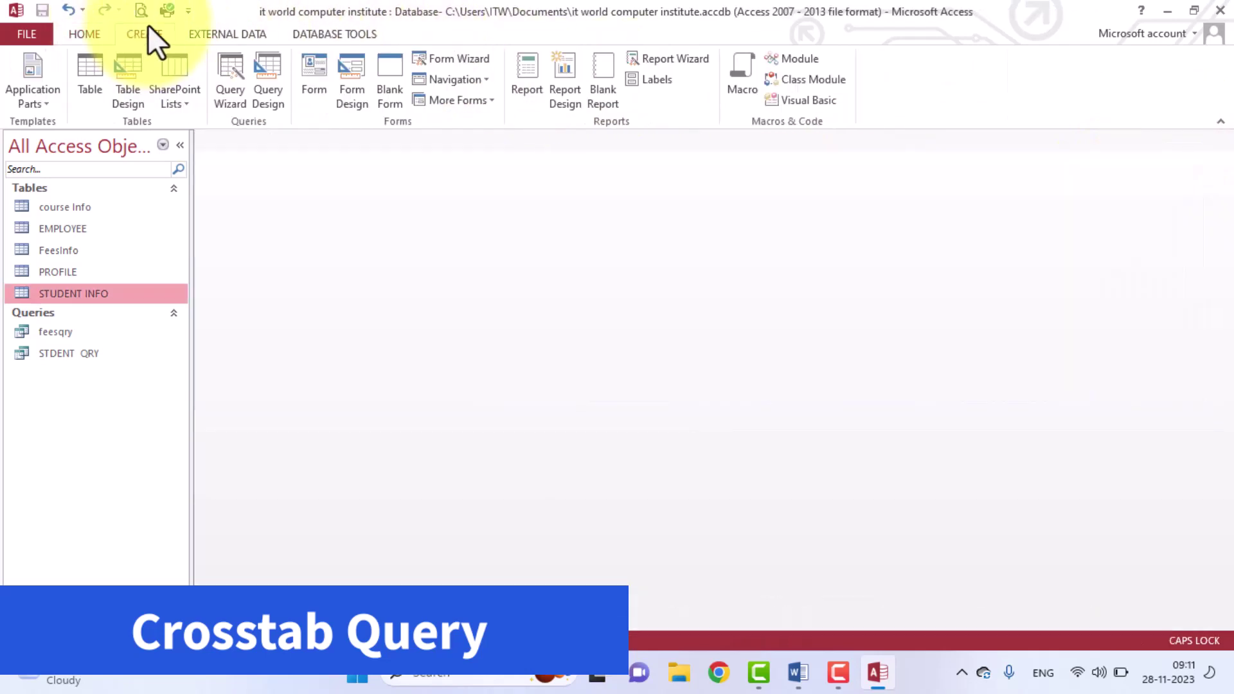
pyautogui.click(241, 93)
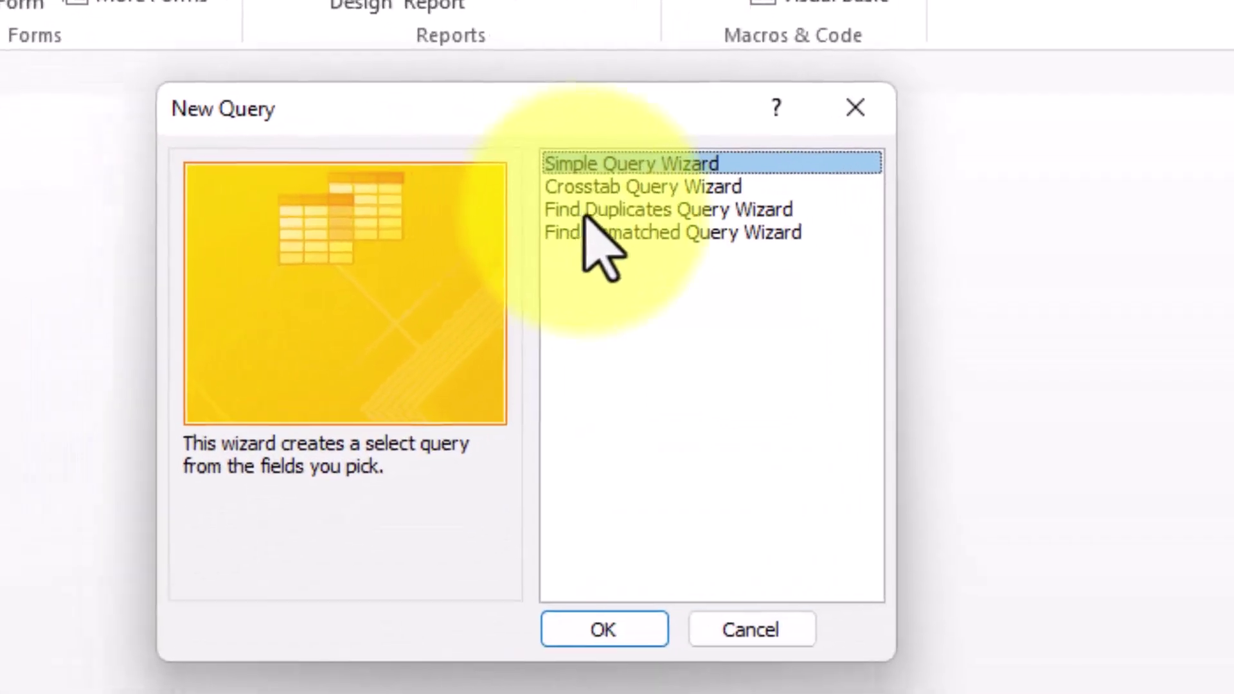
pyautogui.click(622, 198)
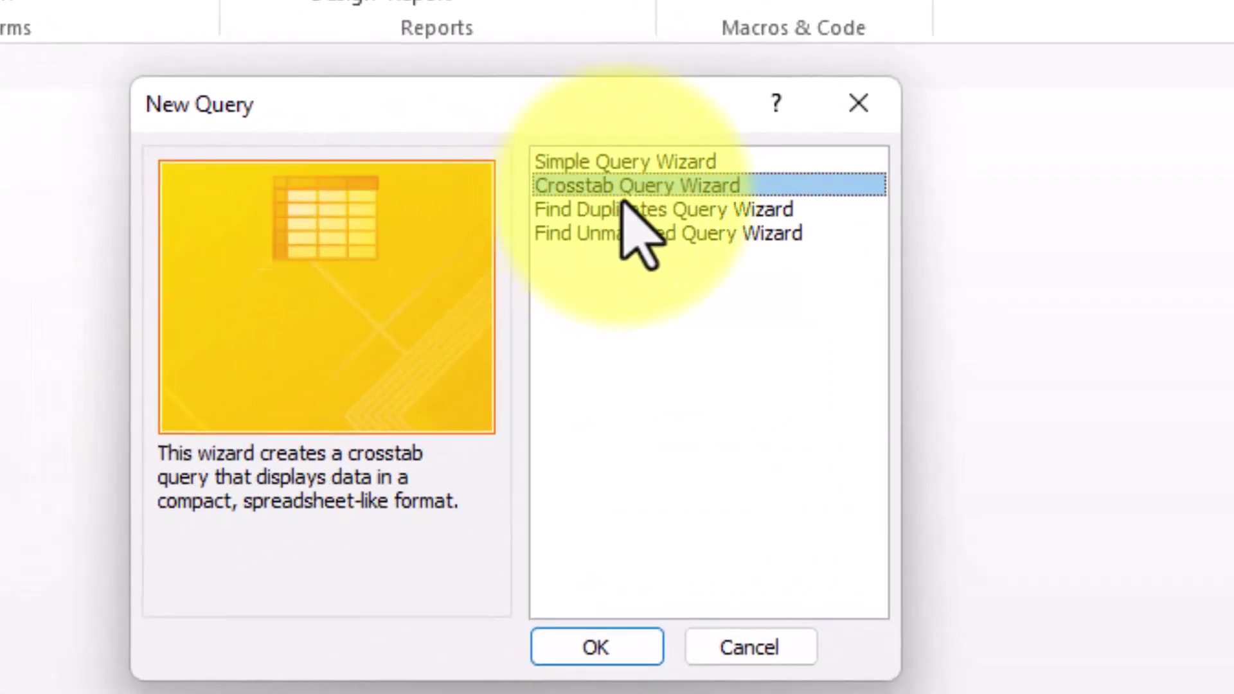
pyautogui.click(627, 650)
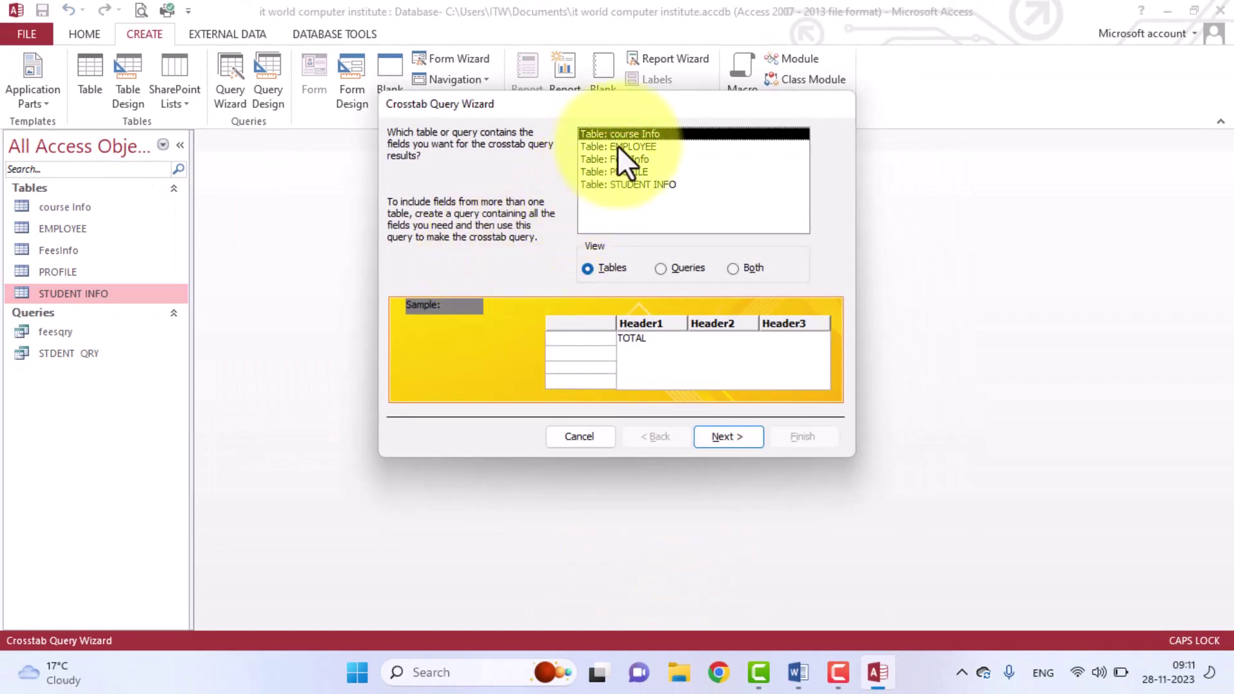
pyautogui.click(669, 269)
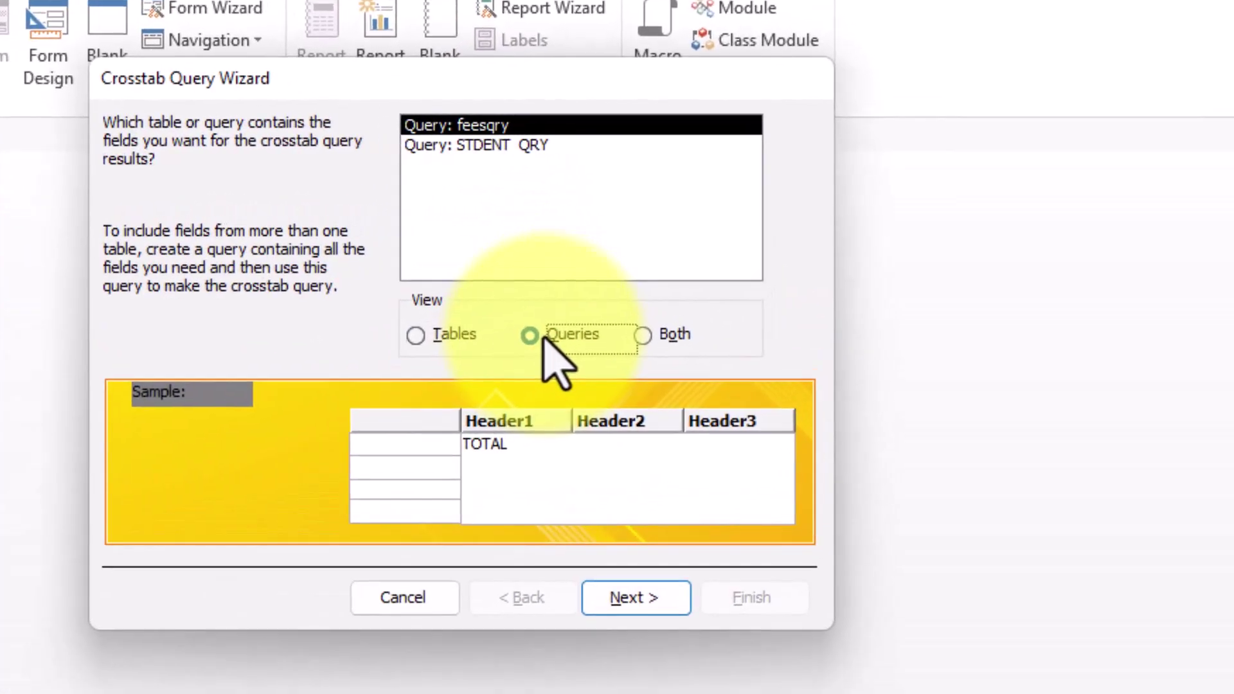
pyautogui.click(452, 335)
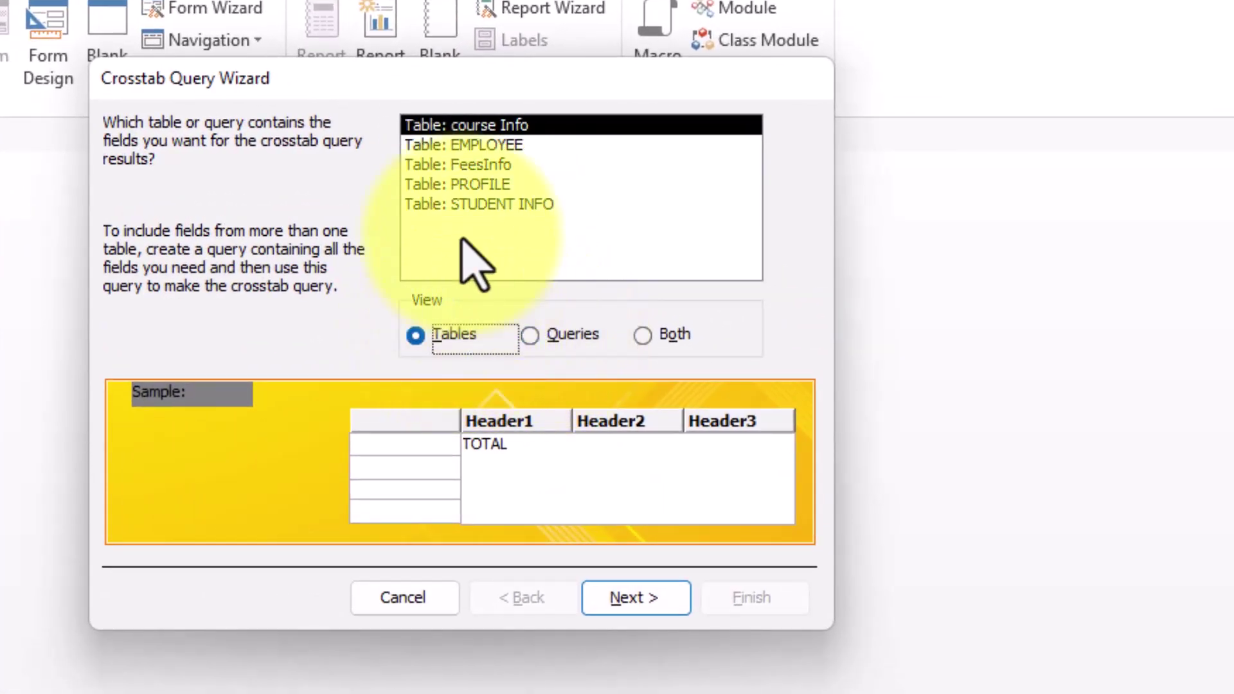
pyautogui.click(489, 204)
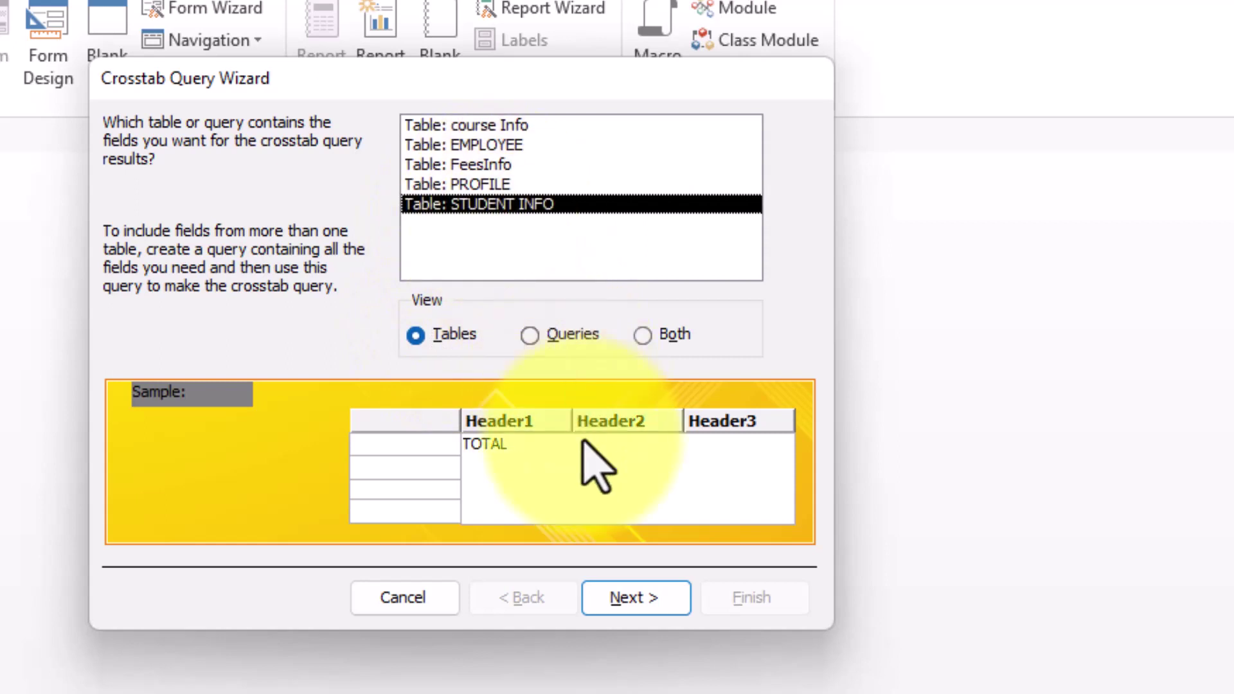
# Accept STUDENT INFO as the crosstab source and continue to choosing the row headings.
pyautogui.click(630, 598)
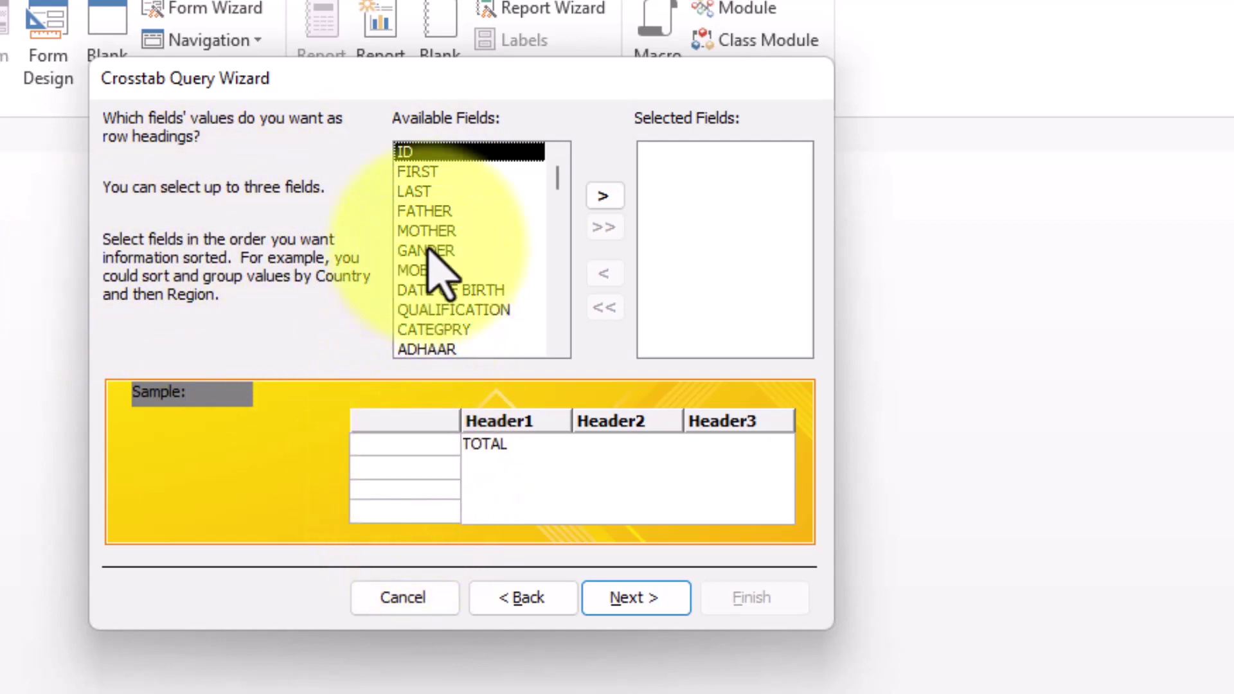
pyautogui.scroll(-1, 488, 247)
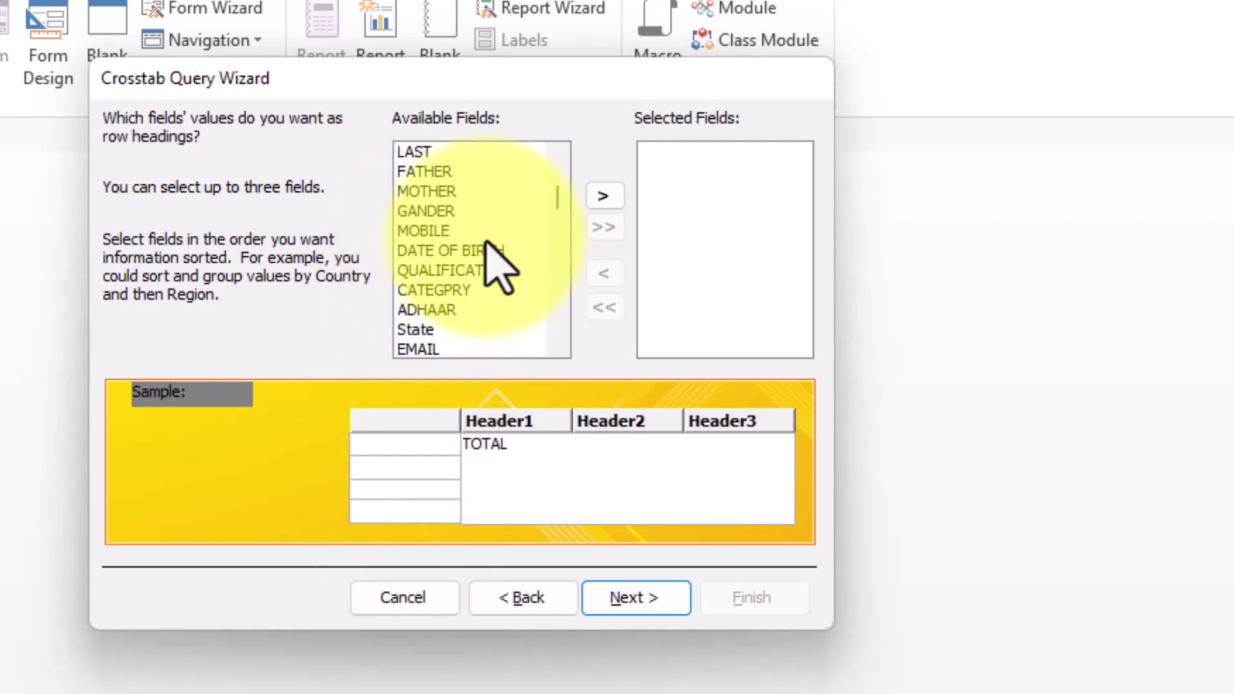
pyautogui.scroll(-1, 473, 302)
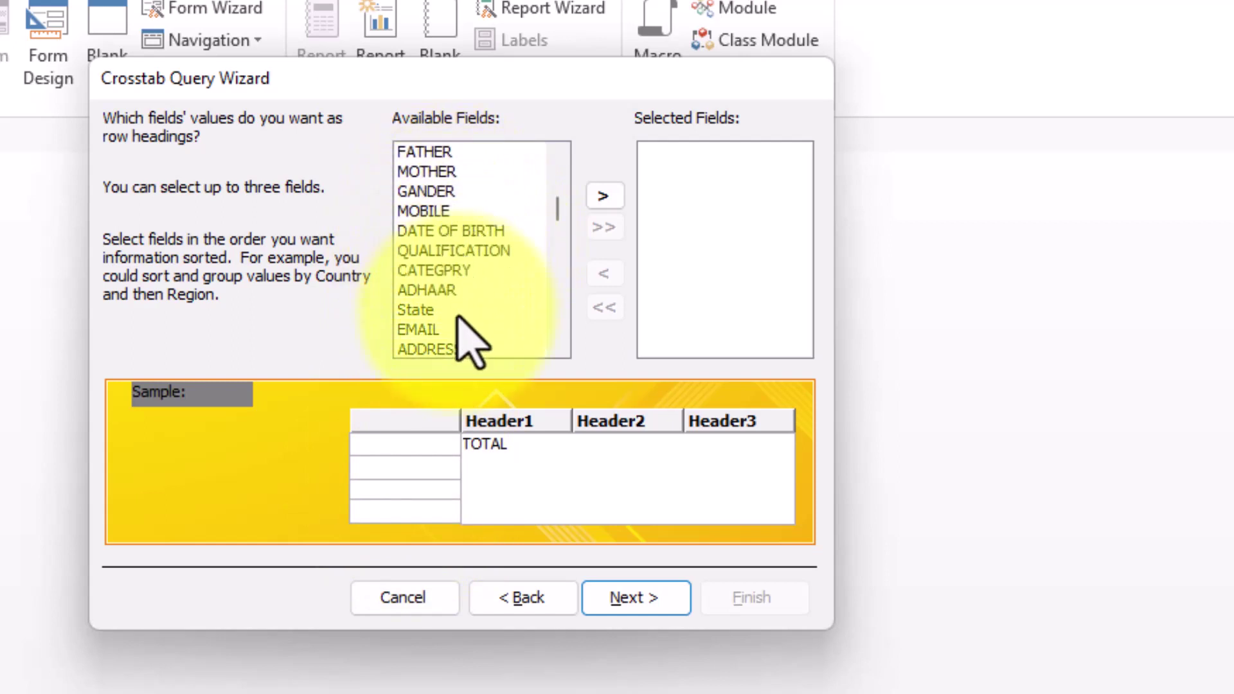
pyautogui.scroll(-1, 442, 218)
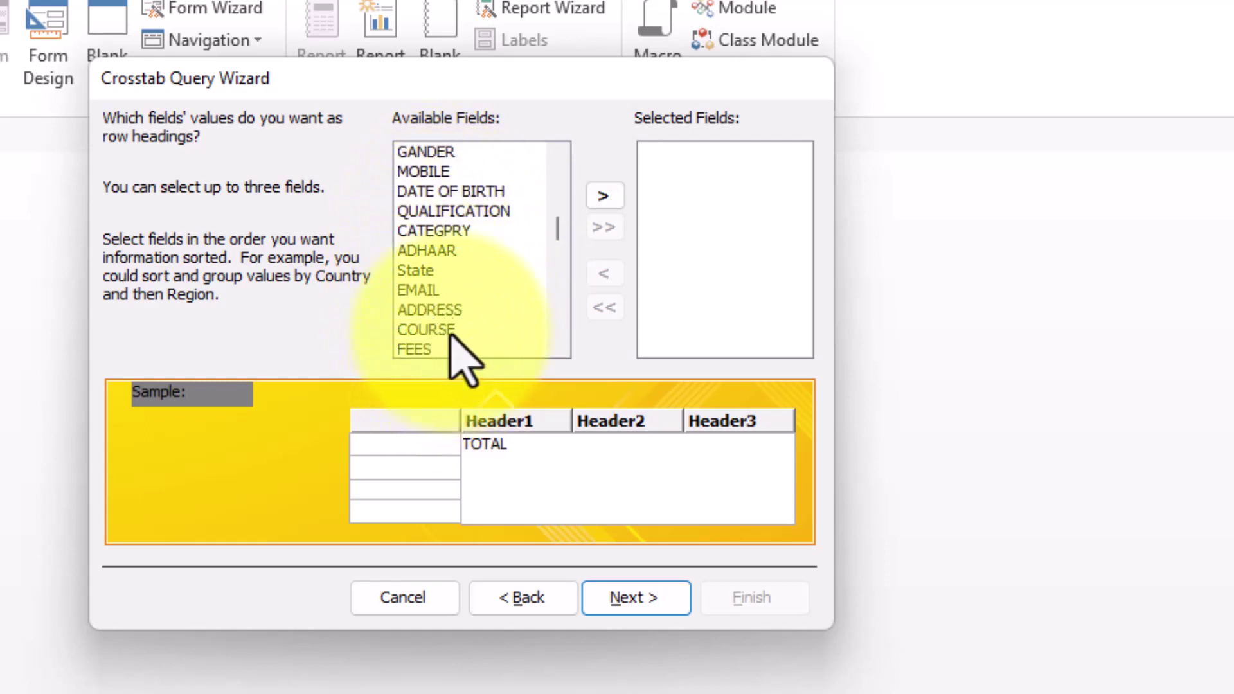
pyautogui.click(472, 329)
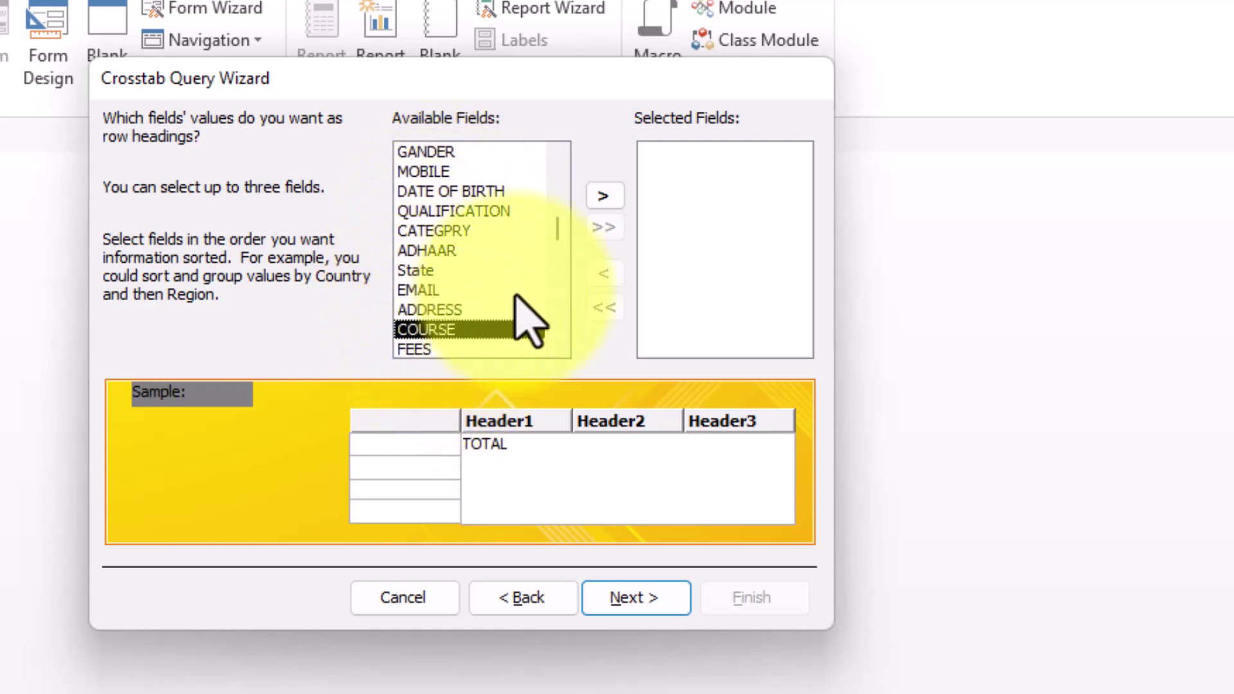
pyautogui.click(604, 196)
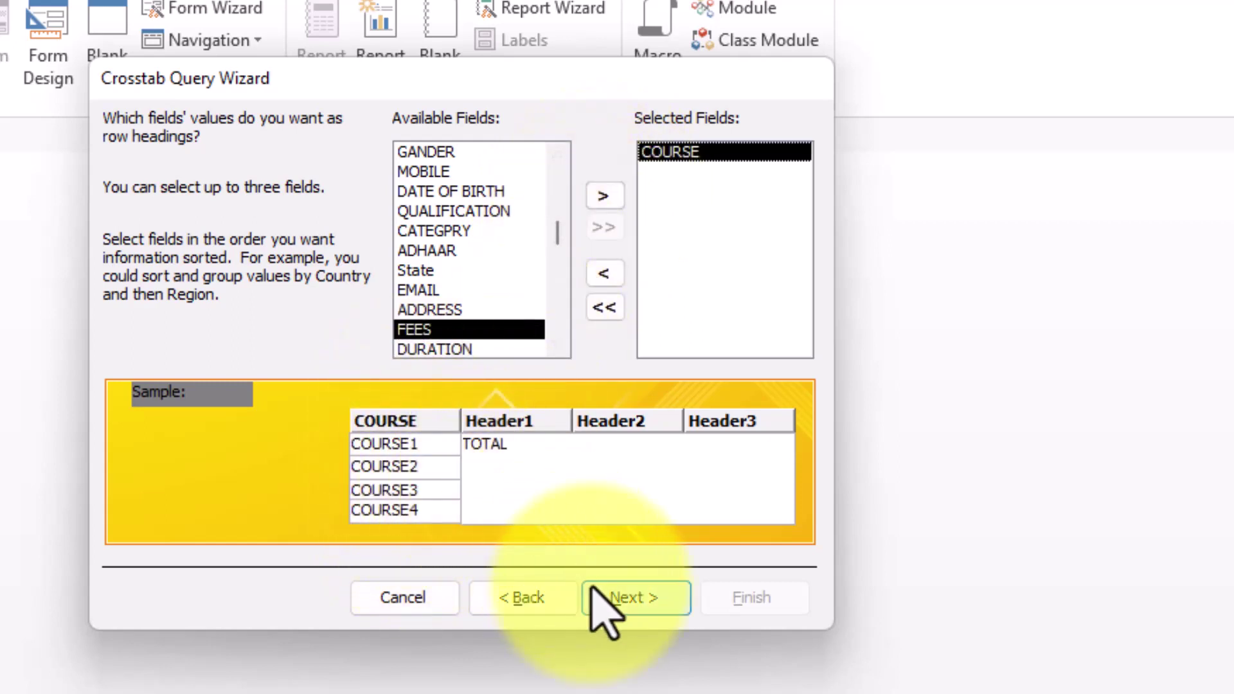
pyautogui.click(617, 596)
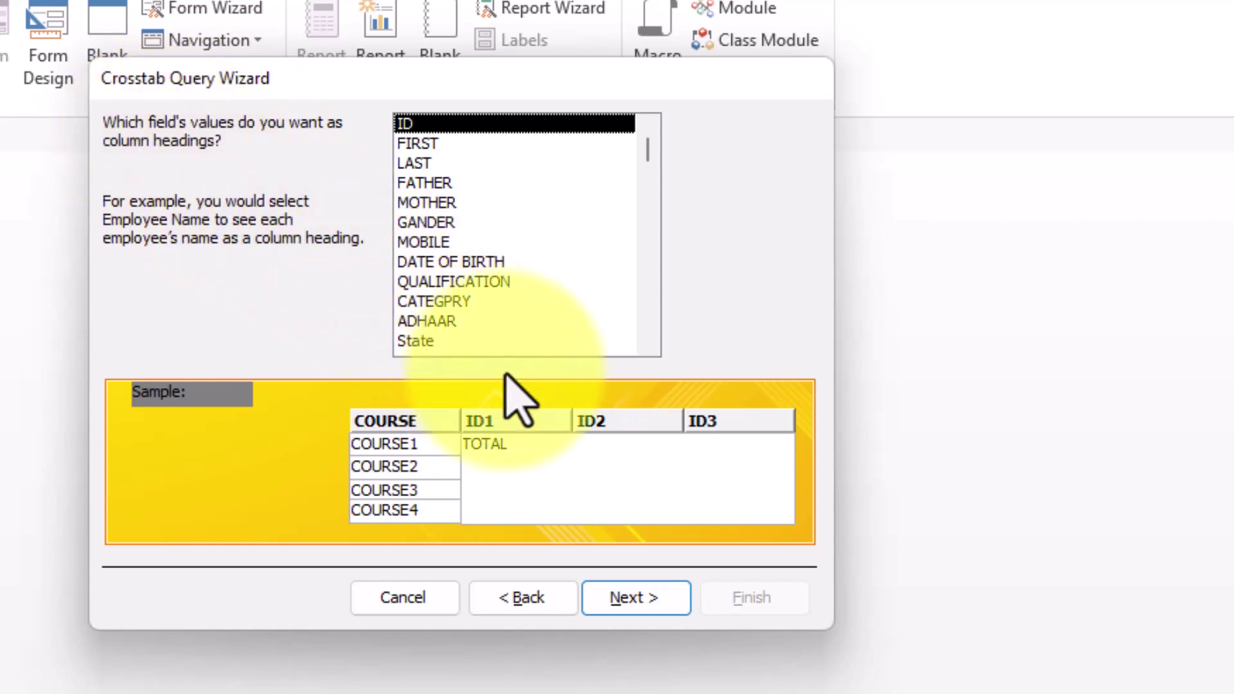
pyautogui.click(532, 599)
pyautogui.click(607, 277)
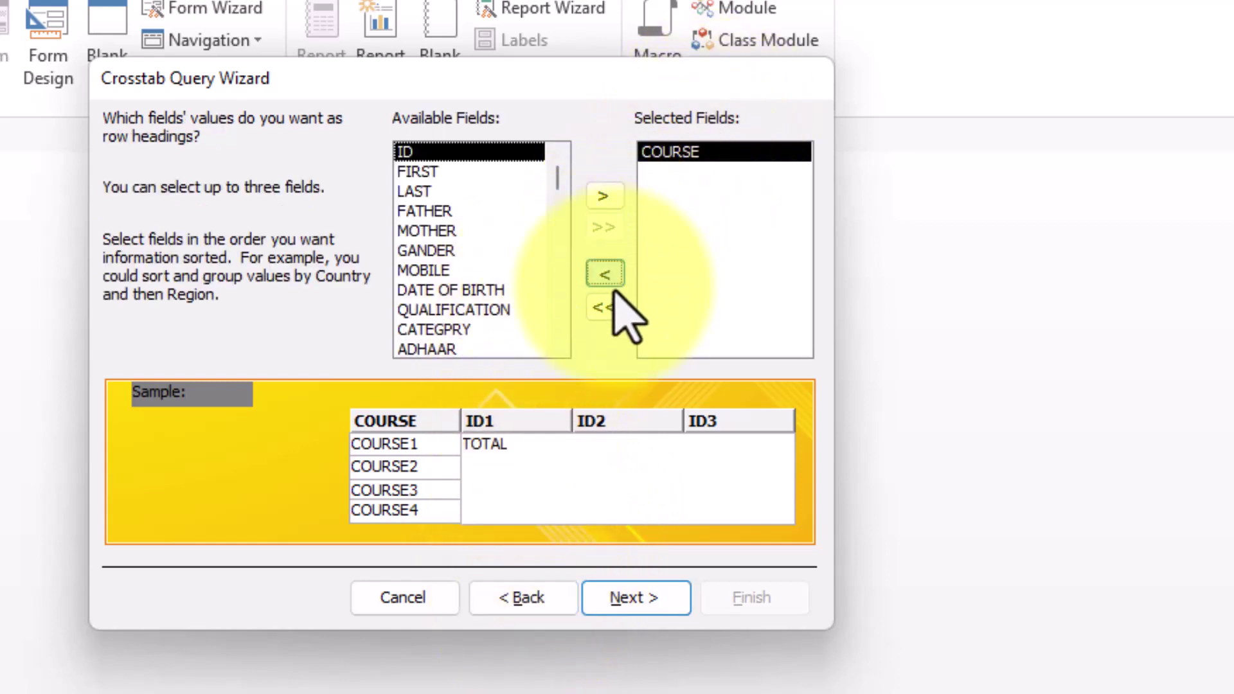
# Use the FIRST field as the crosstab query's row heading and continue to the column headings.
pyautogui.click(430, 172)
pyautogui.click(607, 196)
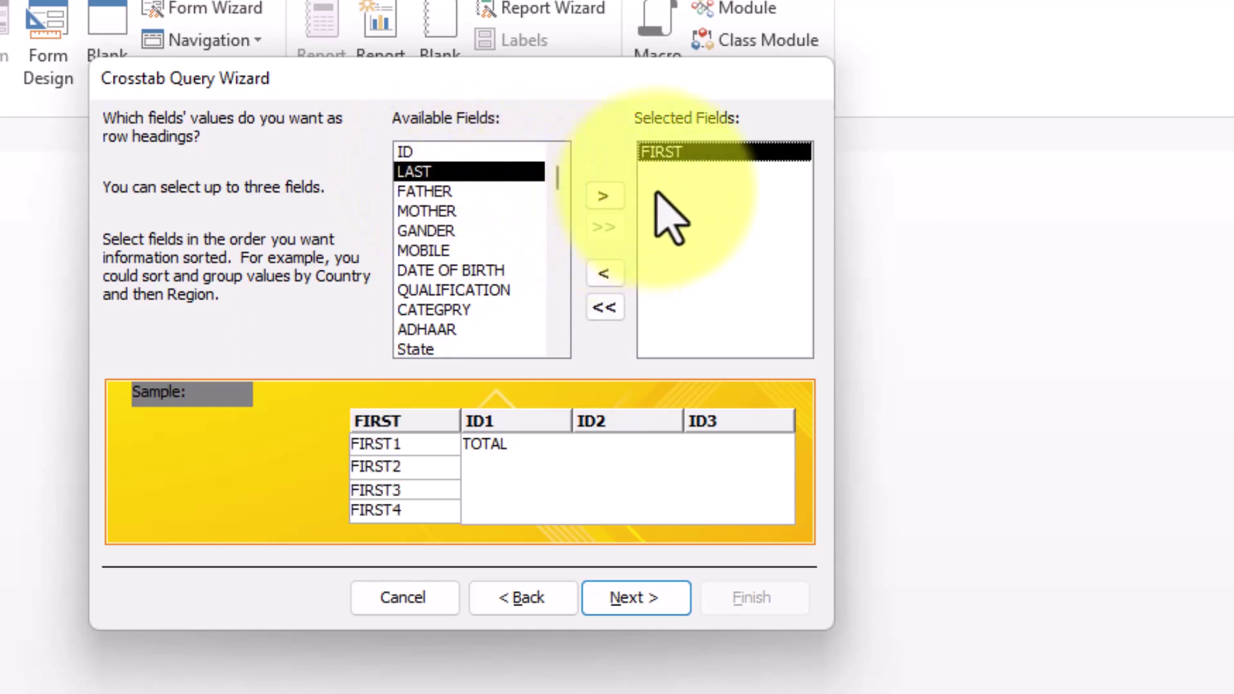
pyautogui.click(622, 596)
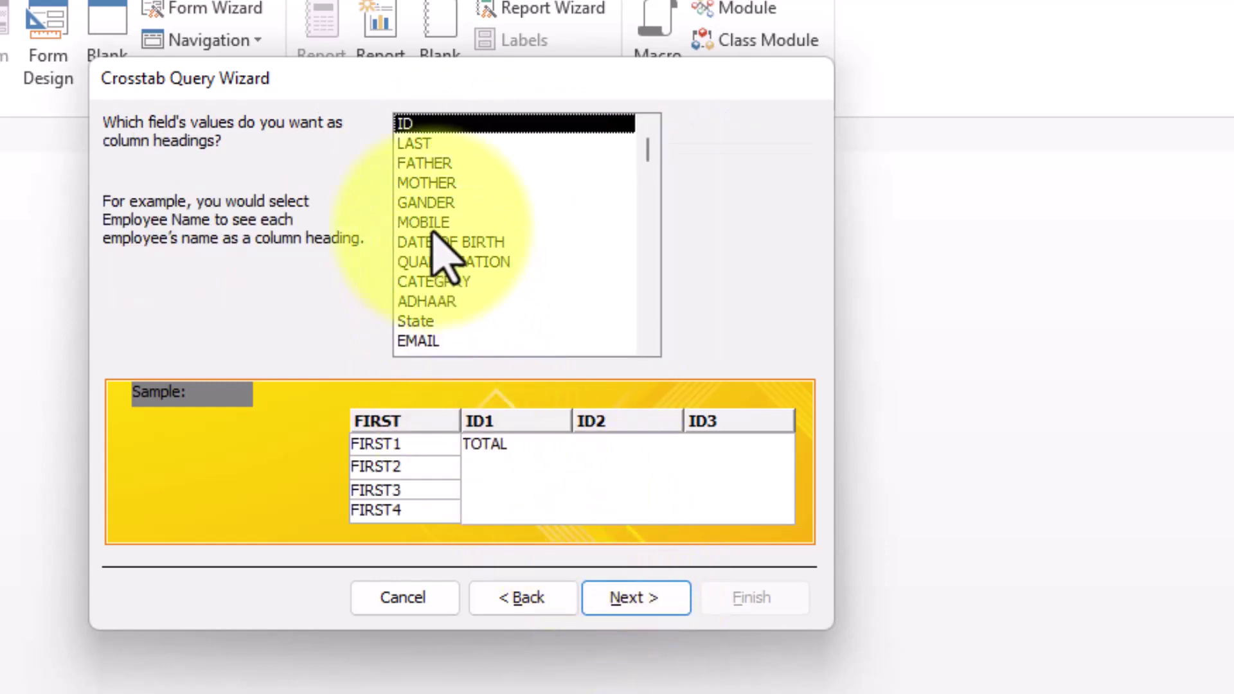
# Use the COURSE field's values as the crosstab query's column headings and continue to the calculation.
pyautogui.scroll(-1, 445, 288)
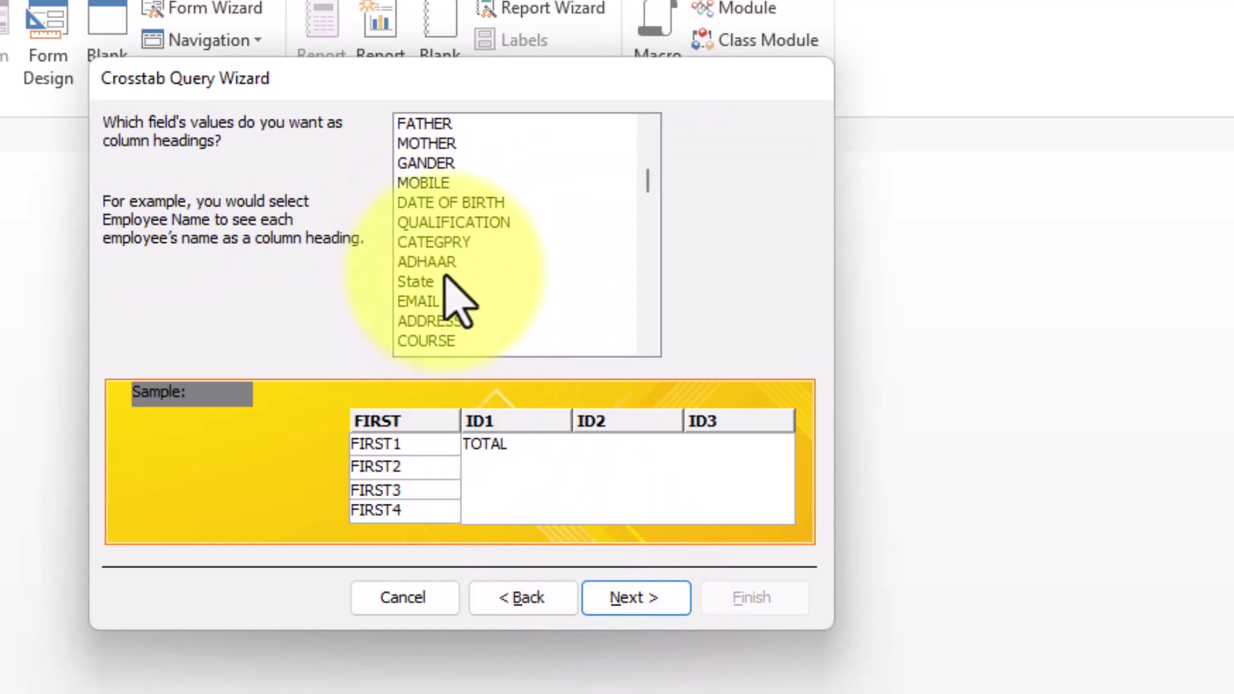
pyautogui.click(442, 321)
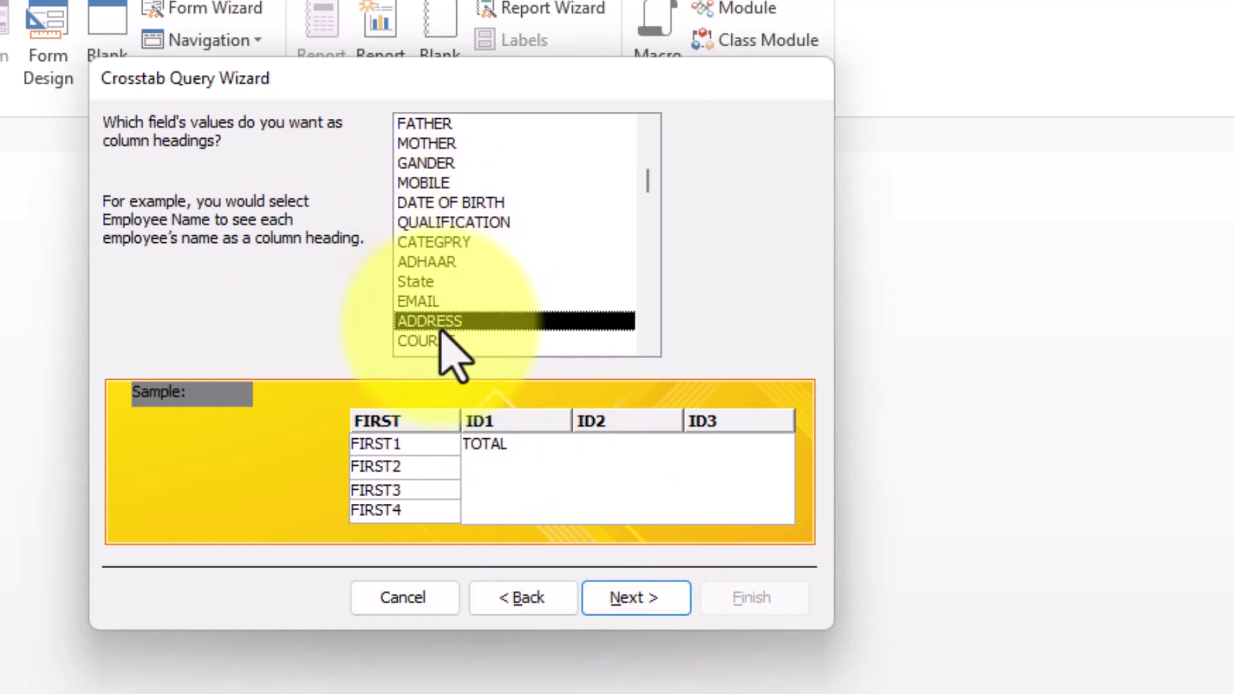
pyautogui.click(455, 342)
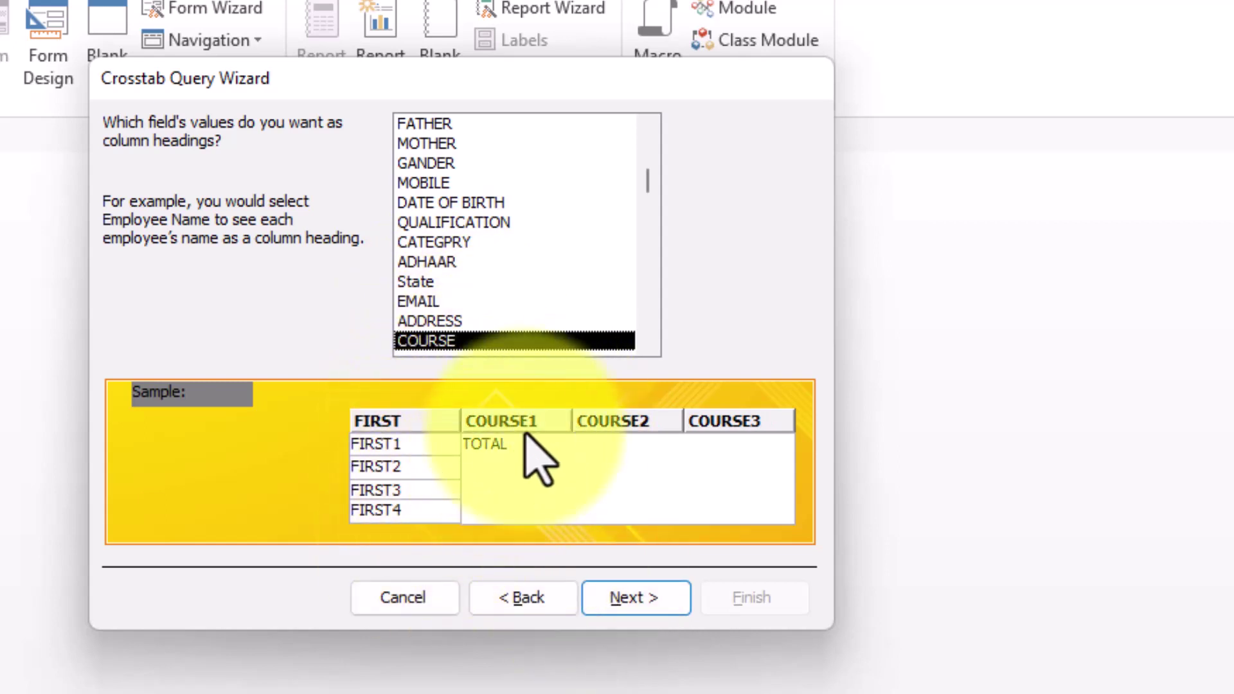
pyautogui.click(630, 607)
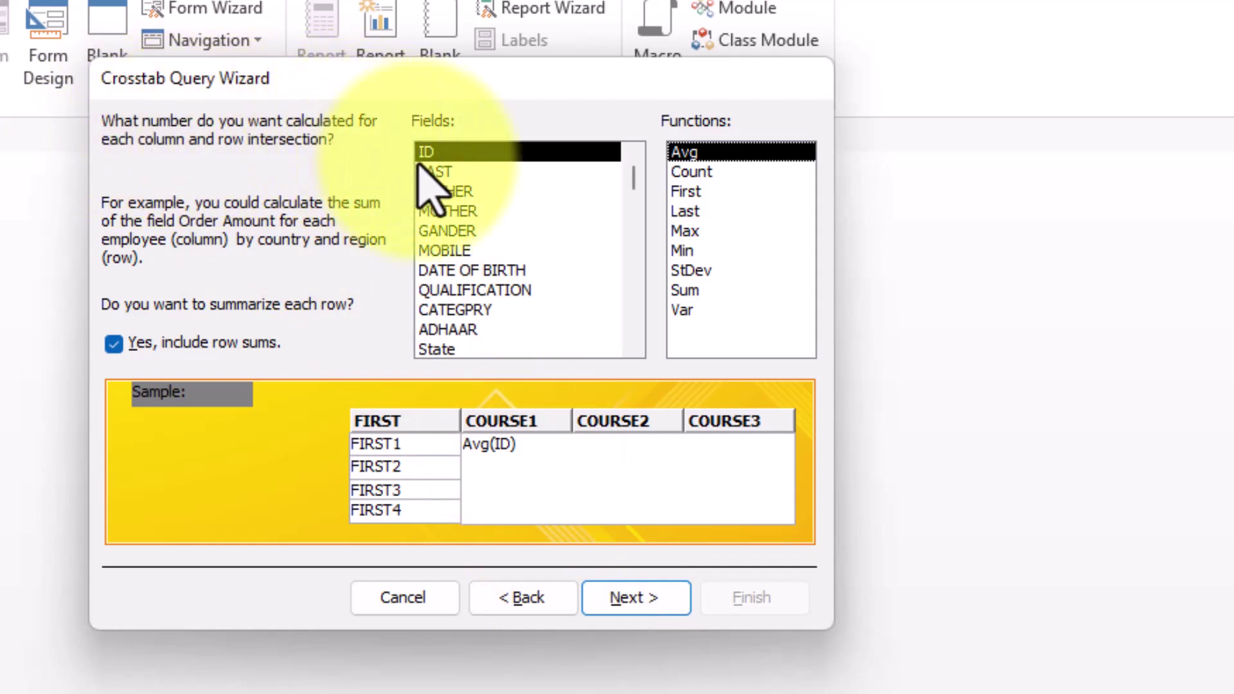
# Calculate the Sum of FEES at each row and column intersection, then finish the wizard to view the STUDENT INFO_Crosstab query.
pyautogui.scroll(-1, 482, 318)
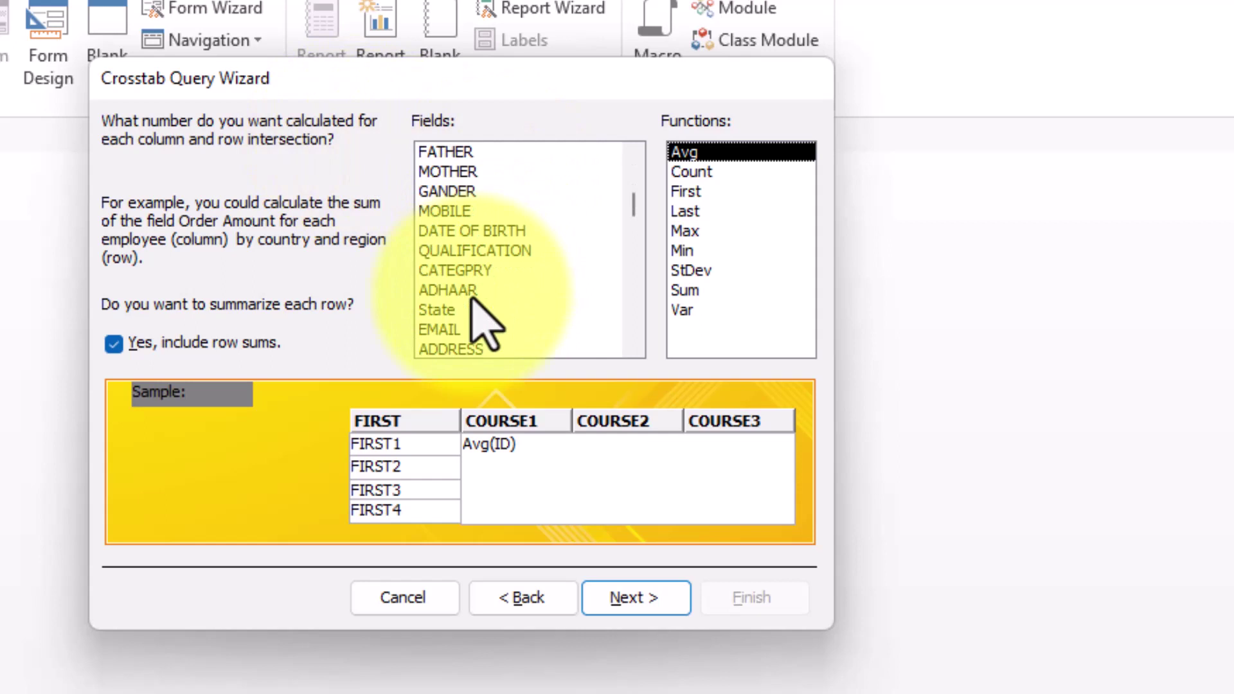
pyautogui.scroll(-2, 482, 319)
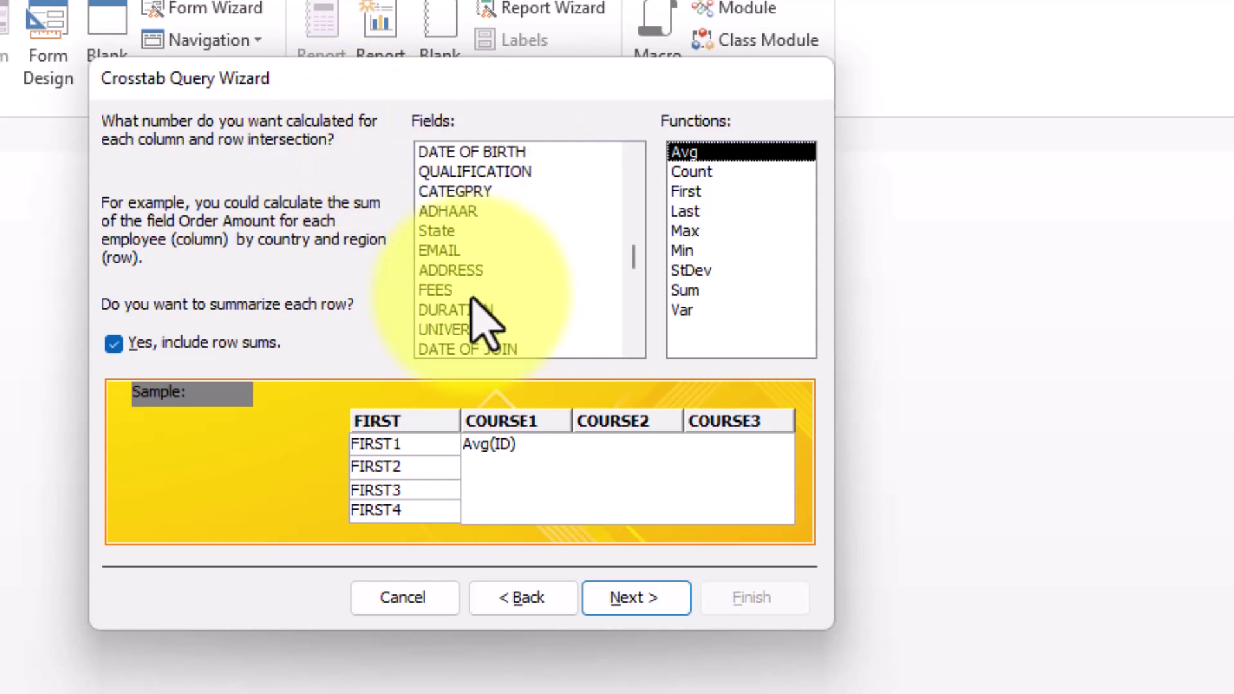
pyautogui.click(473, 295)
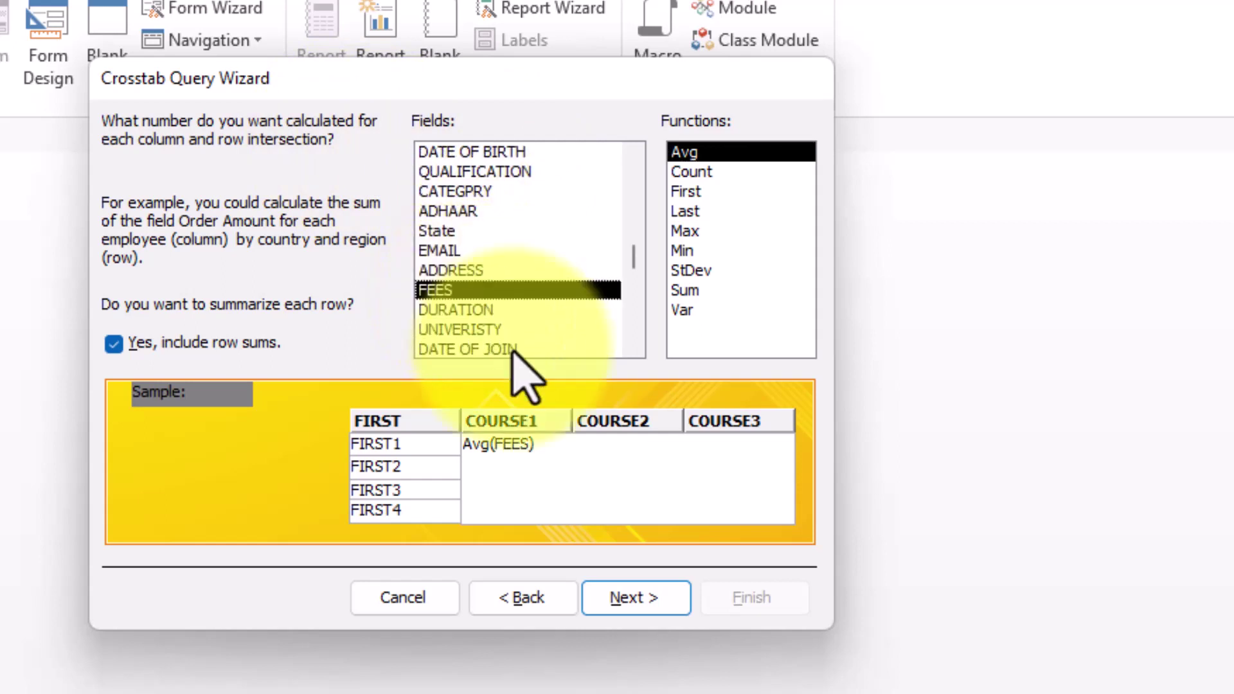
pyautogui.click(628, 602)
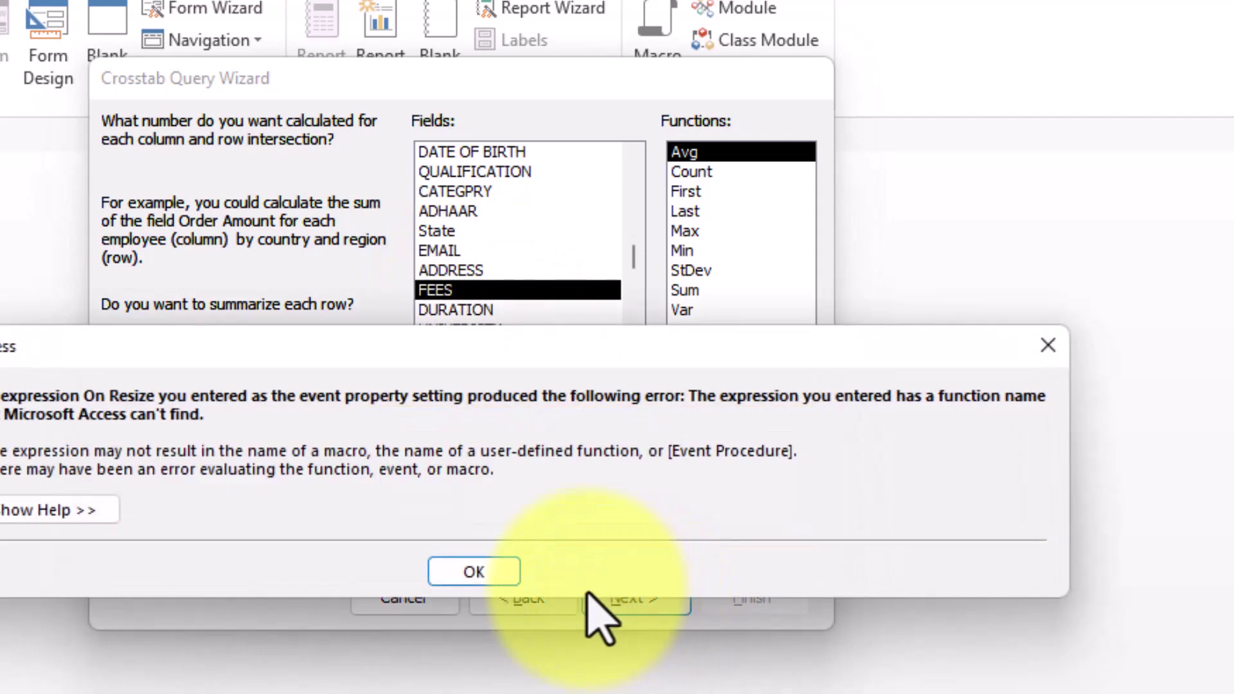
pyautogui.click(492, 579)
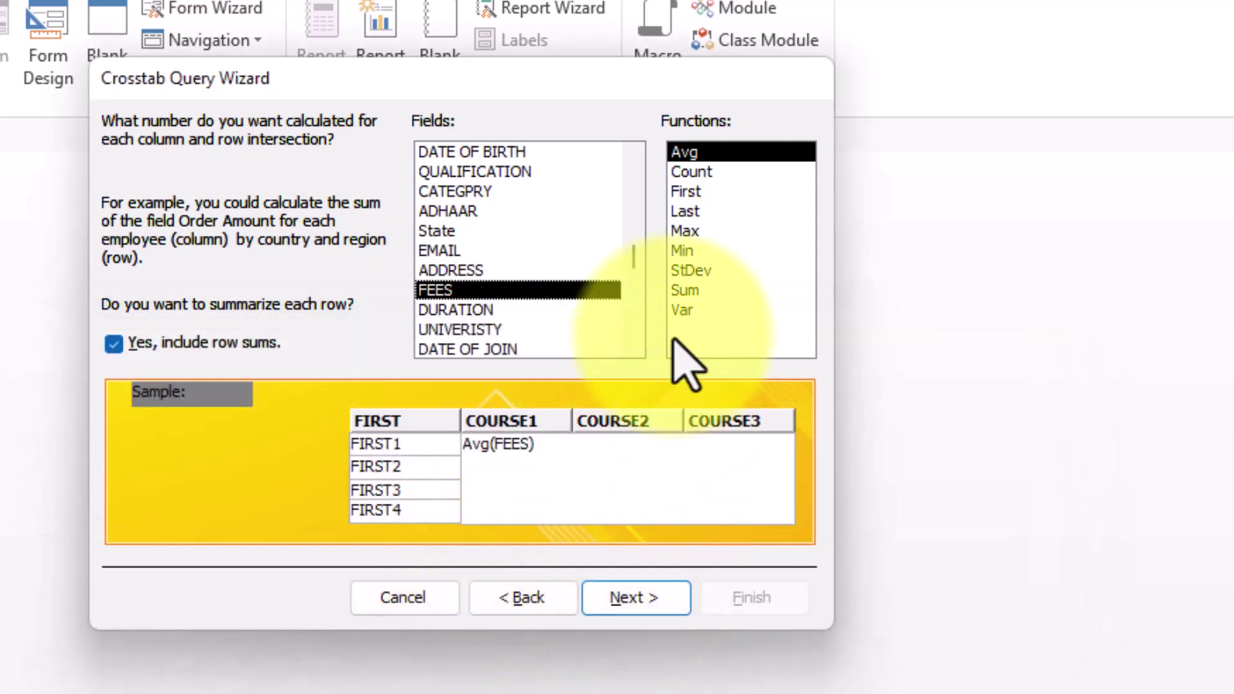
pyautogui.click(711, 172)
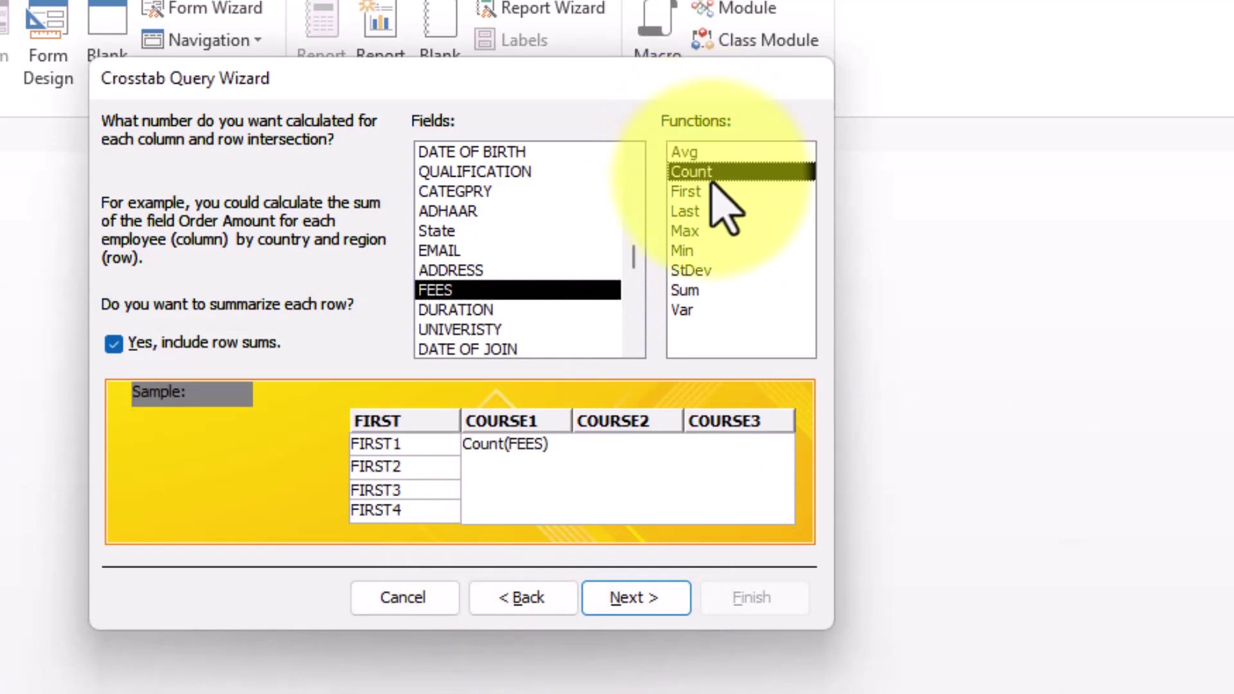
pyautogui.click(699, 292)
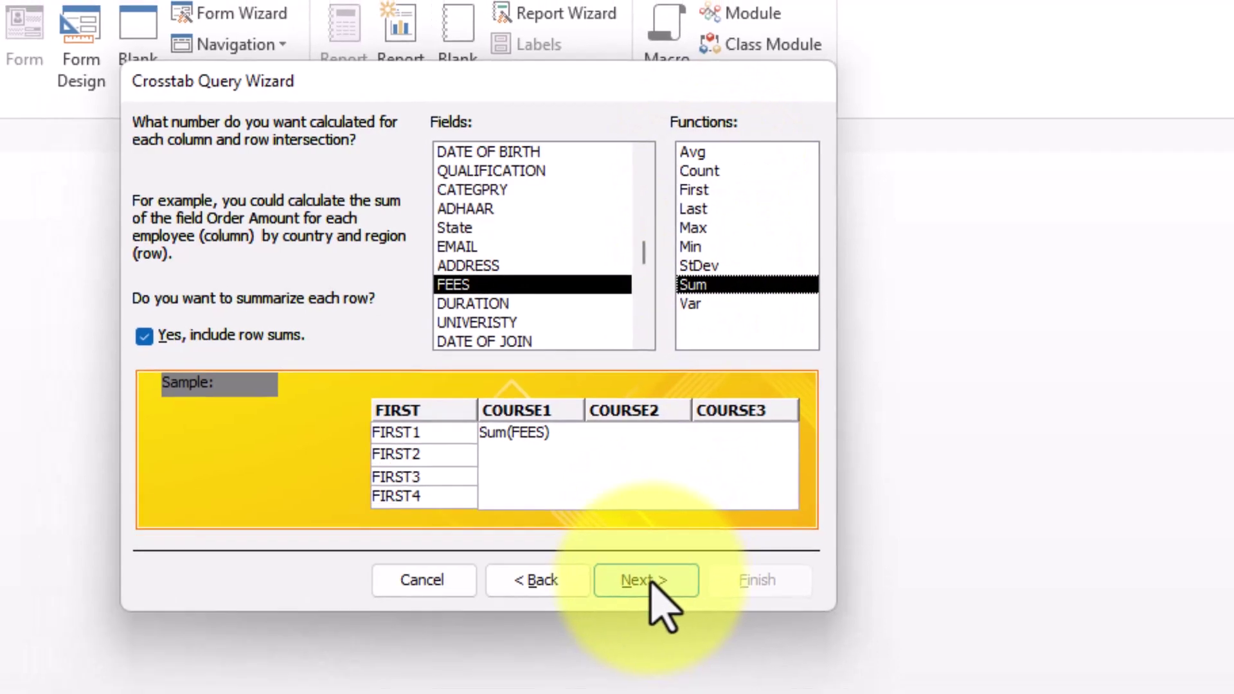
pyautogui.click(640, 596)
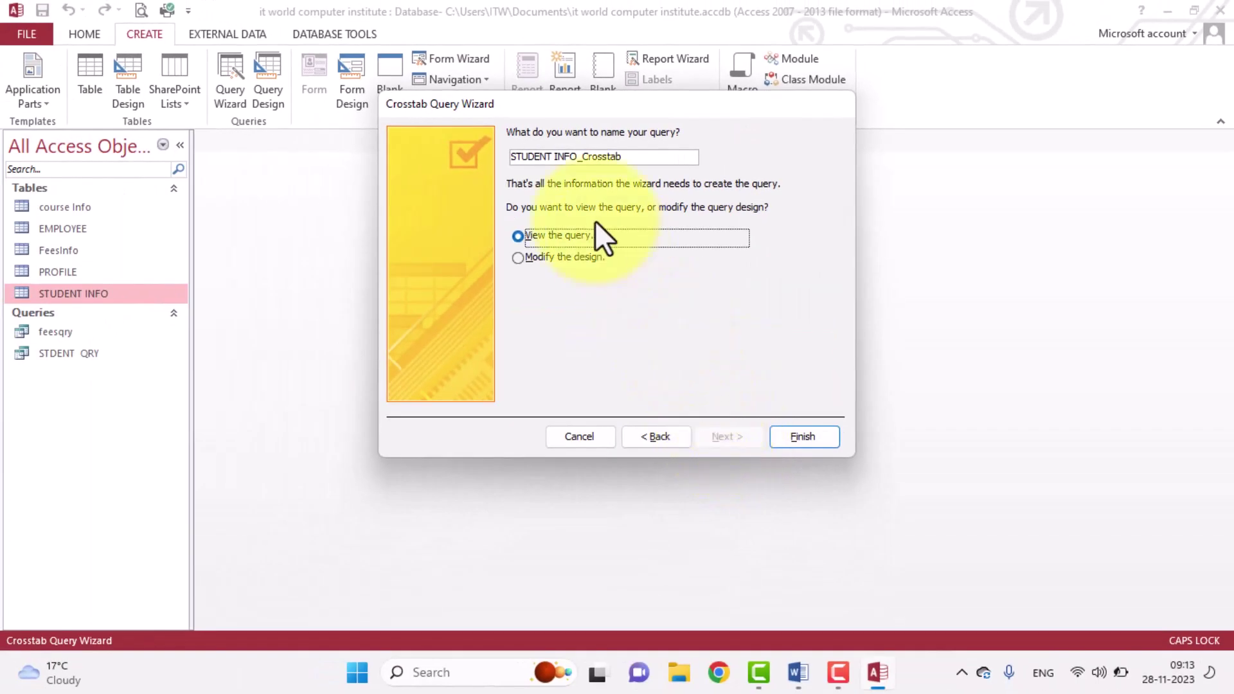
pyautogui.click(803, 437)
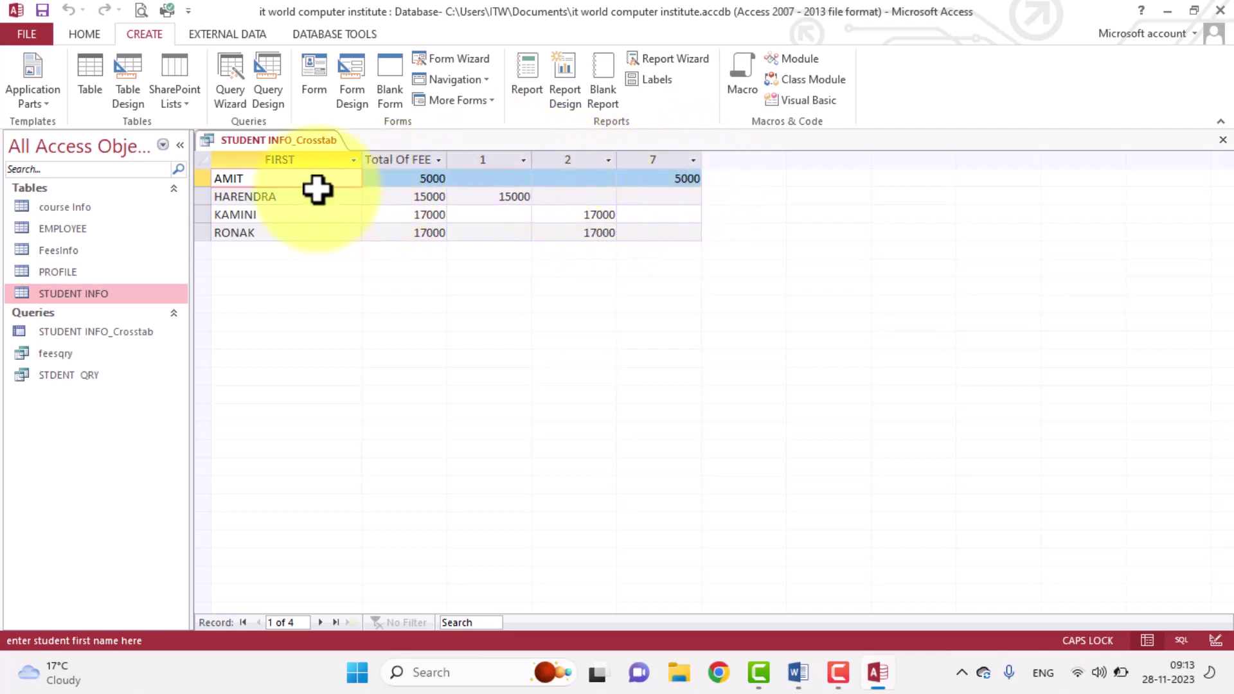
# Open the course Info table, check which course each ID stands for, and close the table.
pyautogui.doubleClick(57, 209)
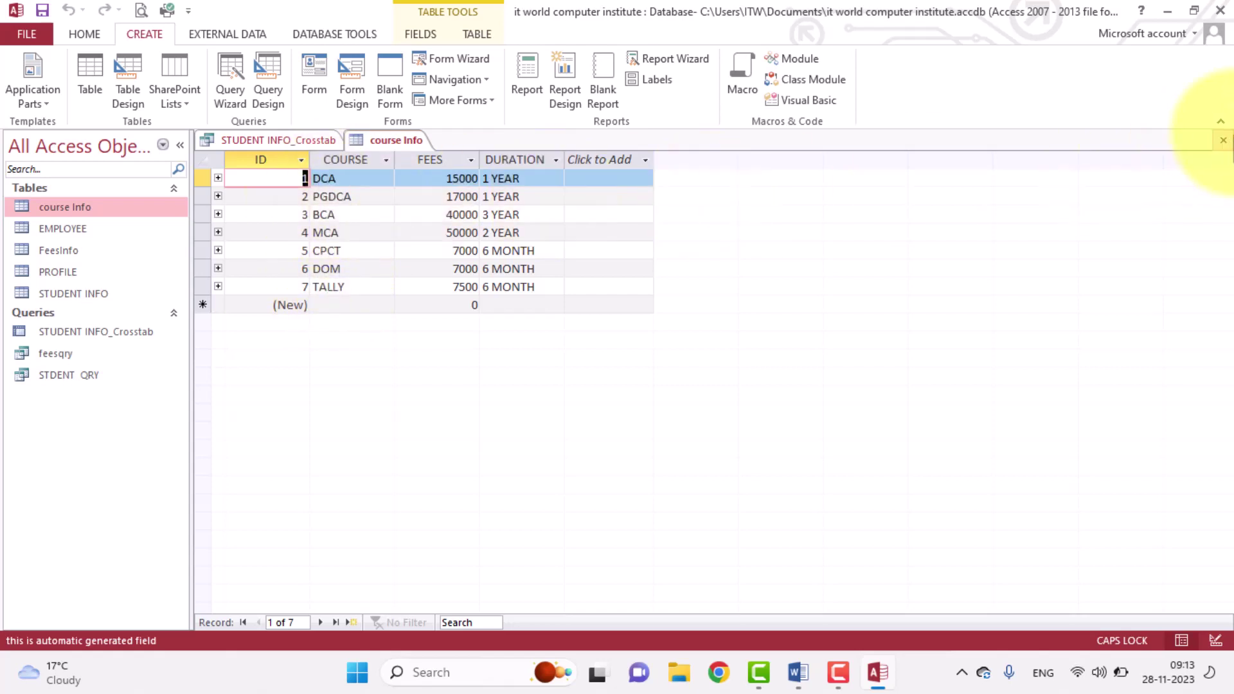
pyautogui.click(1223, 141)
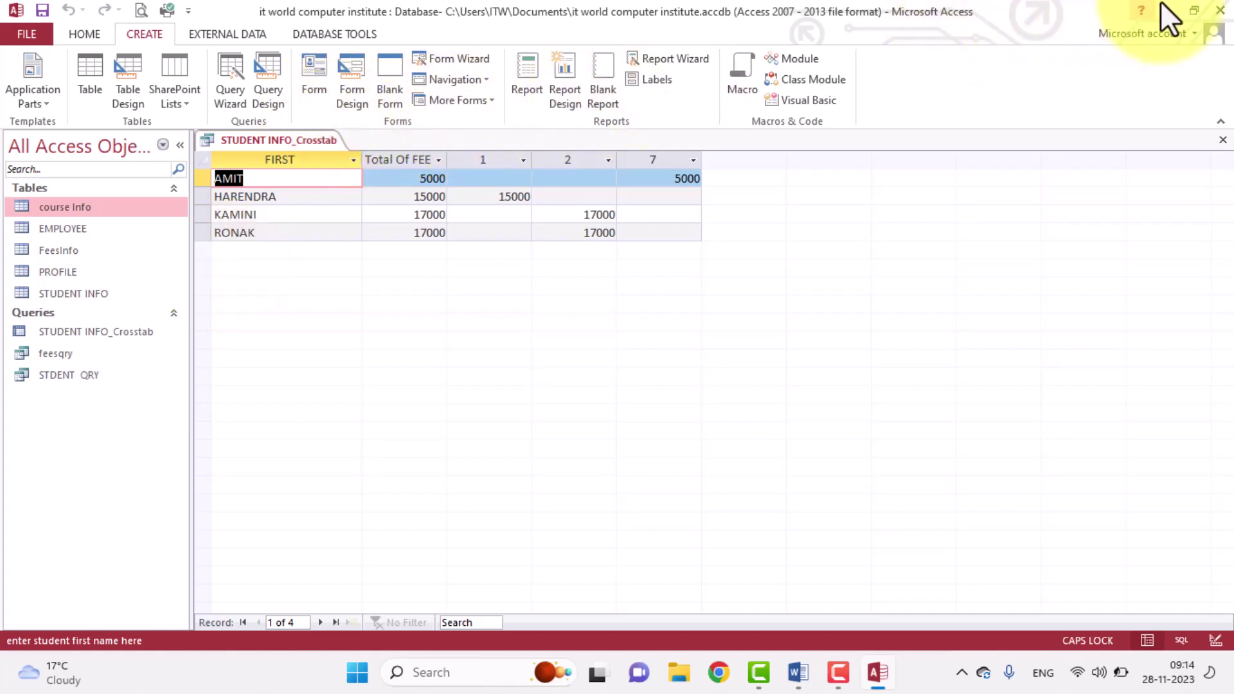
# Close Access and examine the Filter versus Query comparison table in the MS ACCESS 2013 FOR PGDCA document in Word.
pyautogui.click(1215, 11)
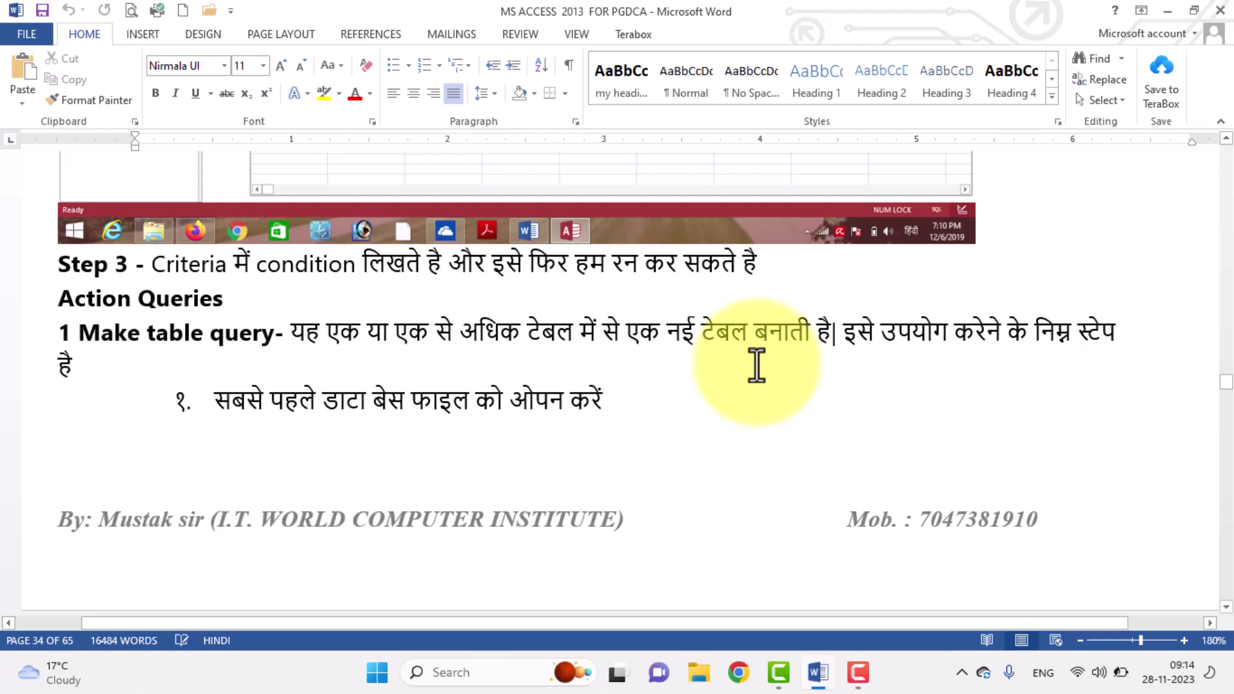
pyautogui.scroll(-15, 757, 364)
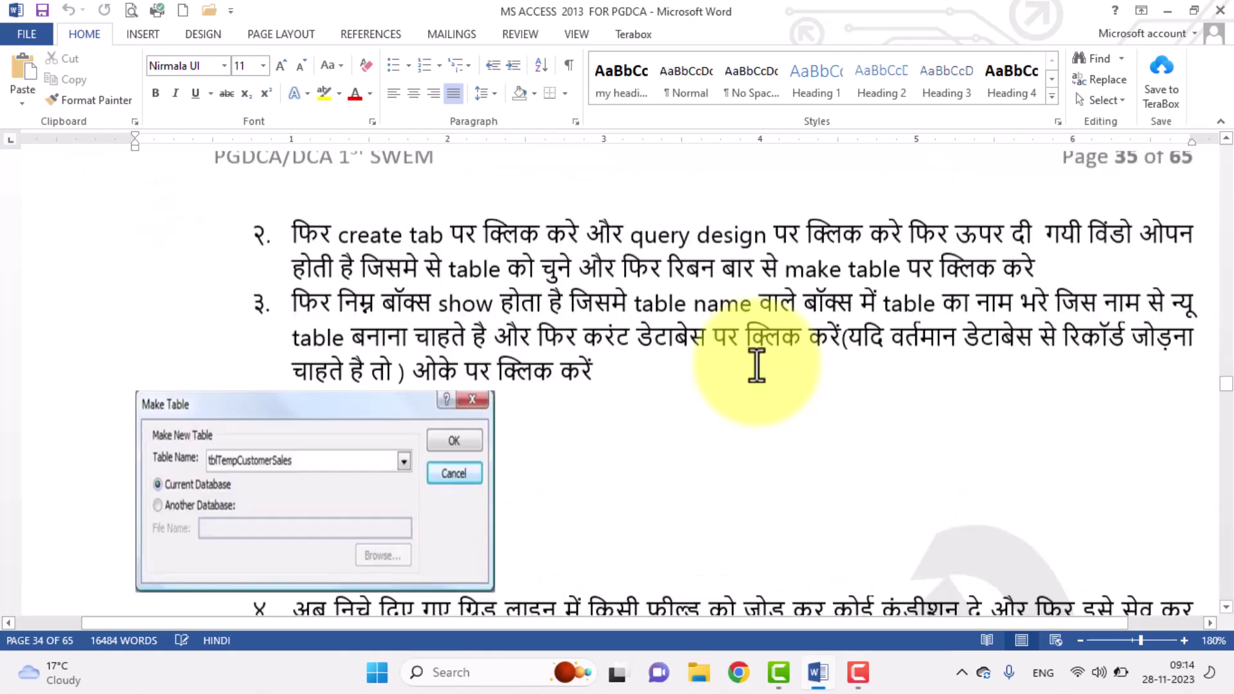
pyautogui.scroll(-20, 751, 408)
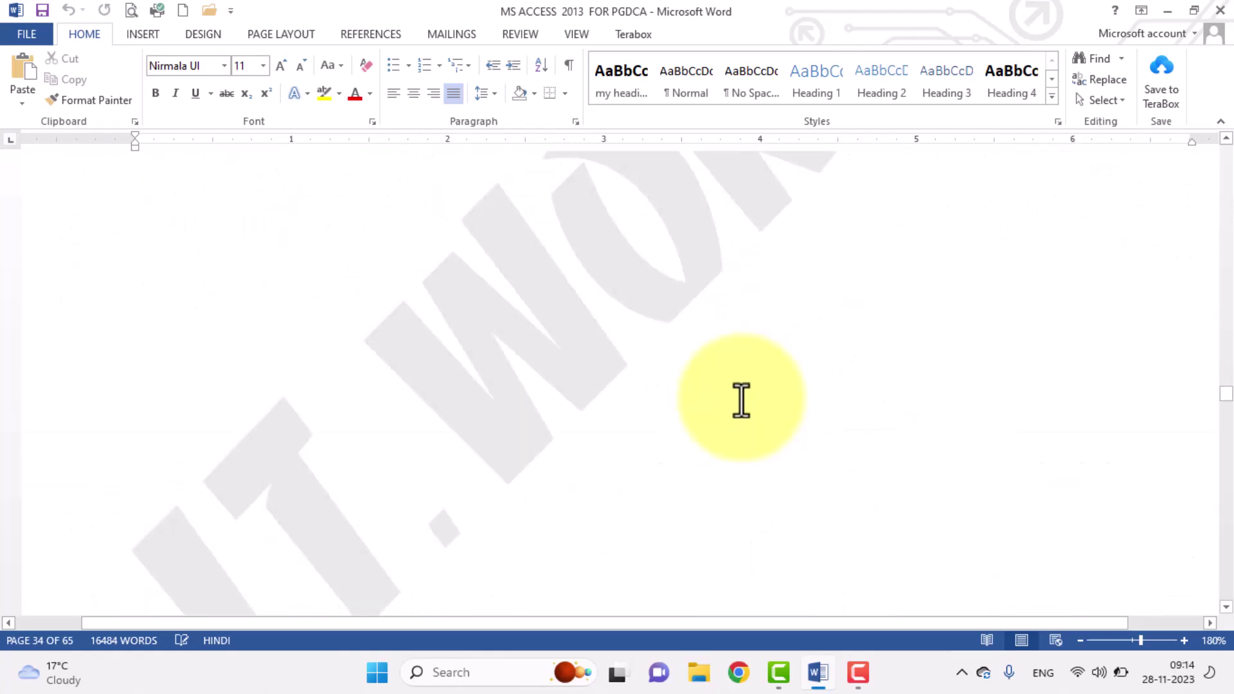
pyautogui.scroll(-13, 741, 399)
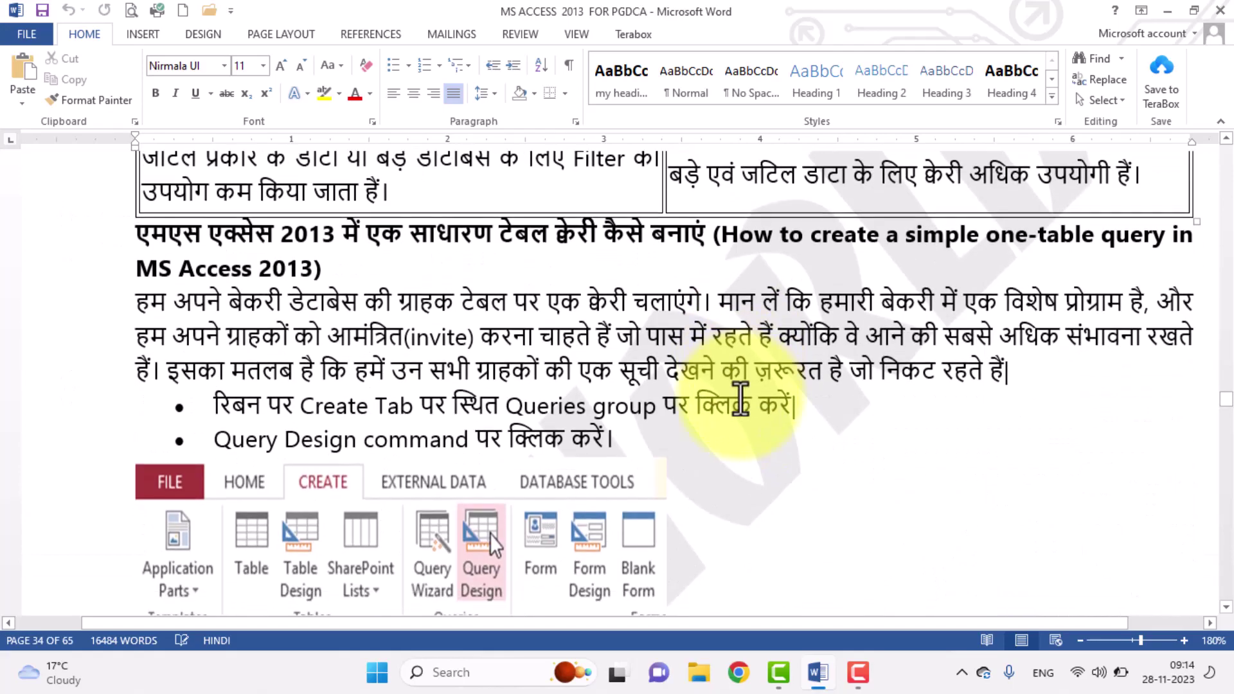
pyautogui.scroll(6, 741, 399)
pyautogui.scroll(-2, 741, 399)
pyautogui.scroll(4, 740, 398)
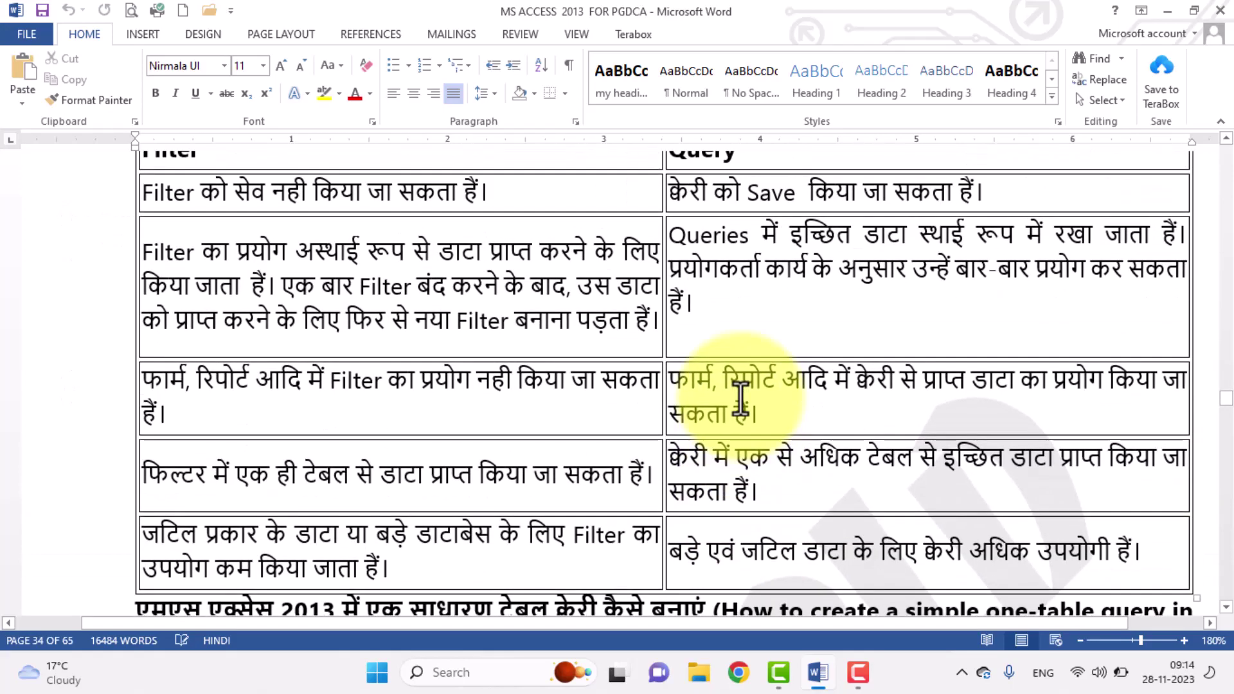
pyautogui.scroll(2, 700, 370)
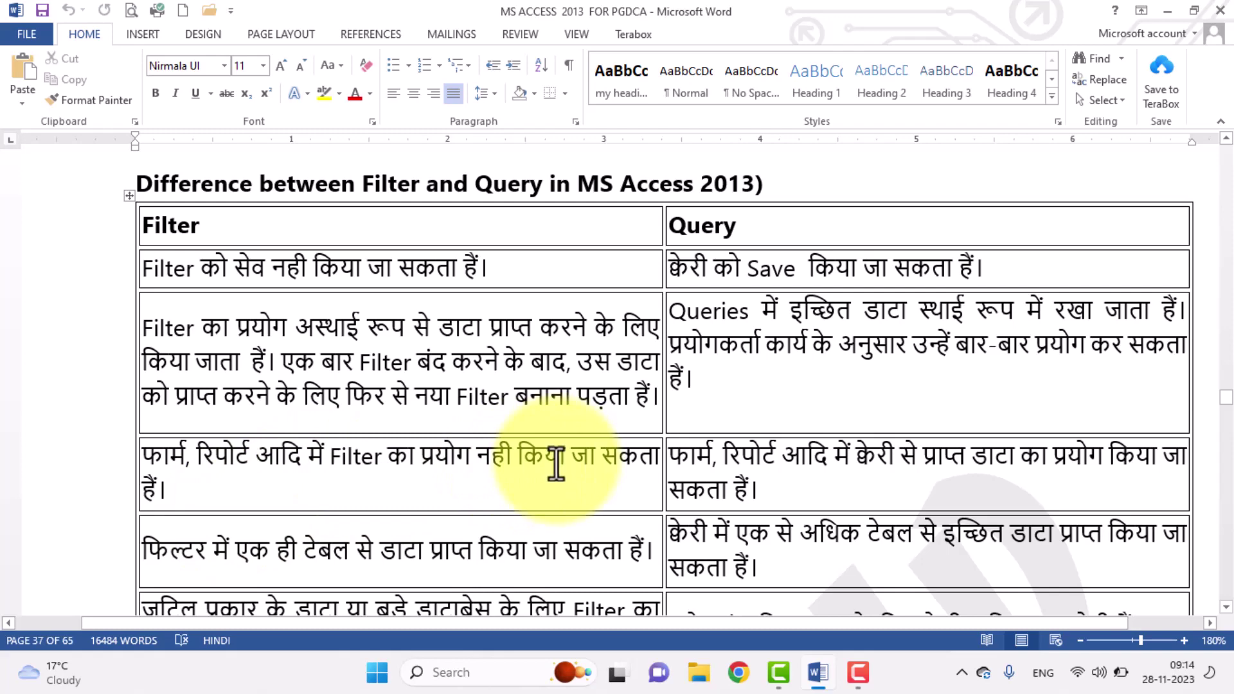
pyautogui.scroll(-3, 555, 462)
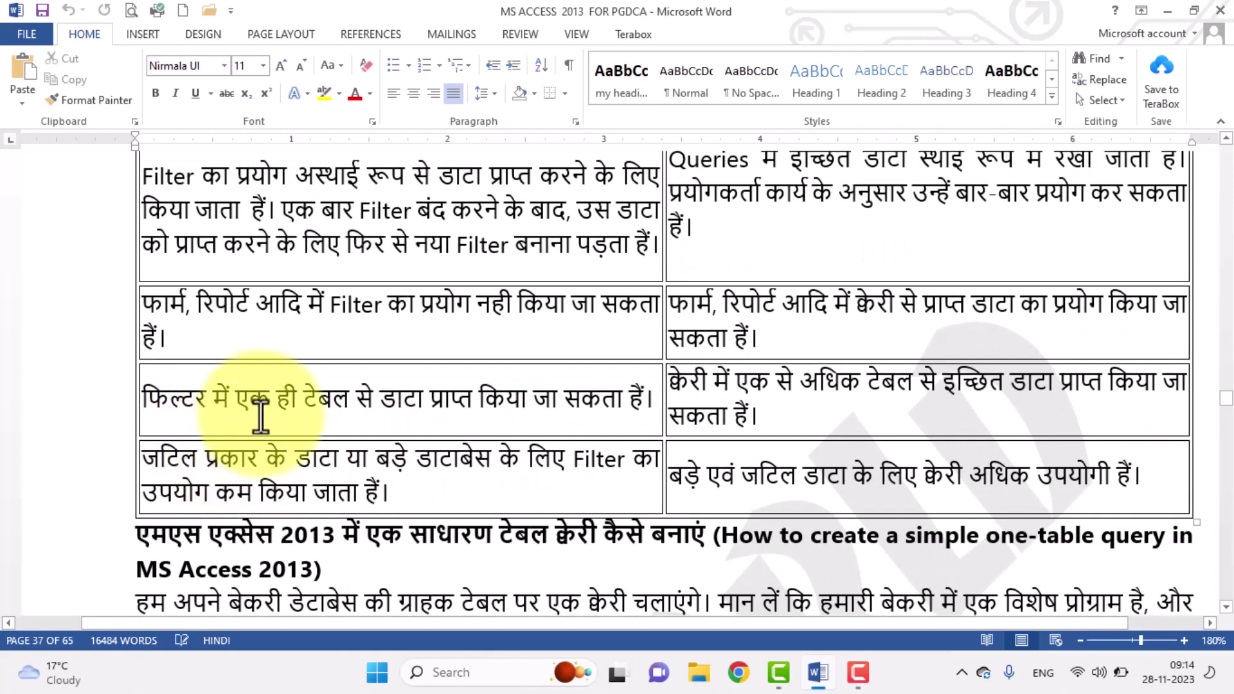